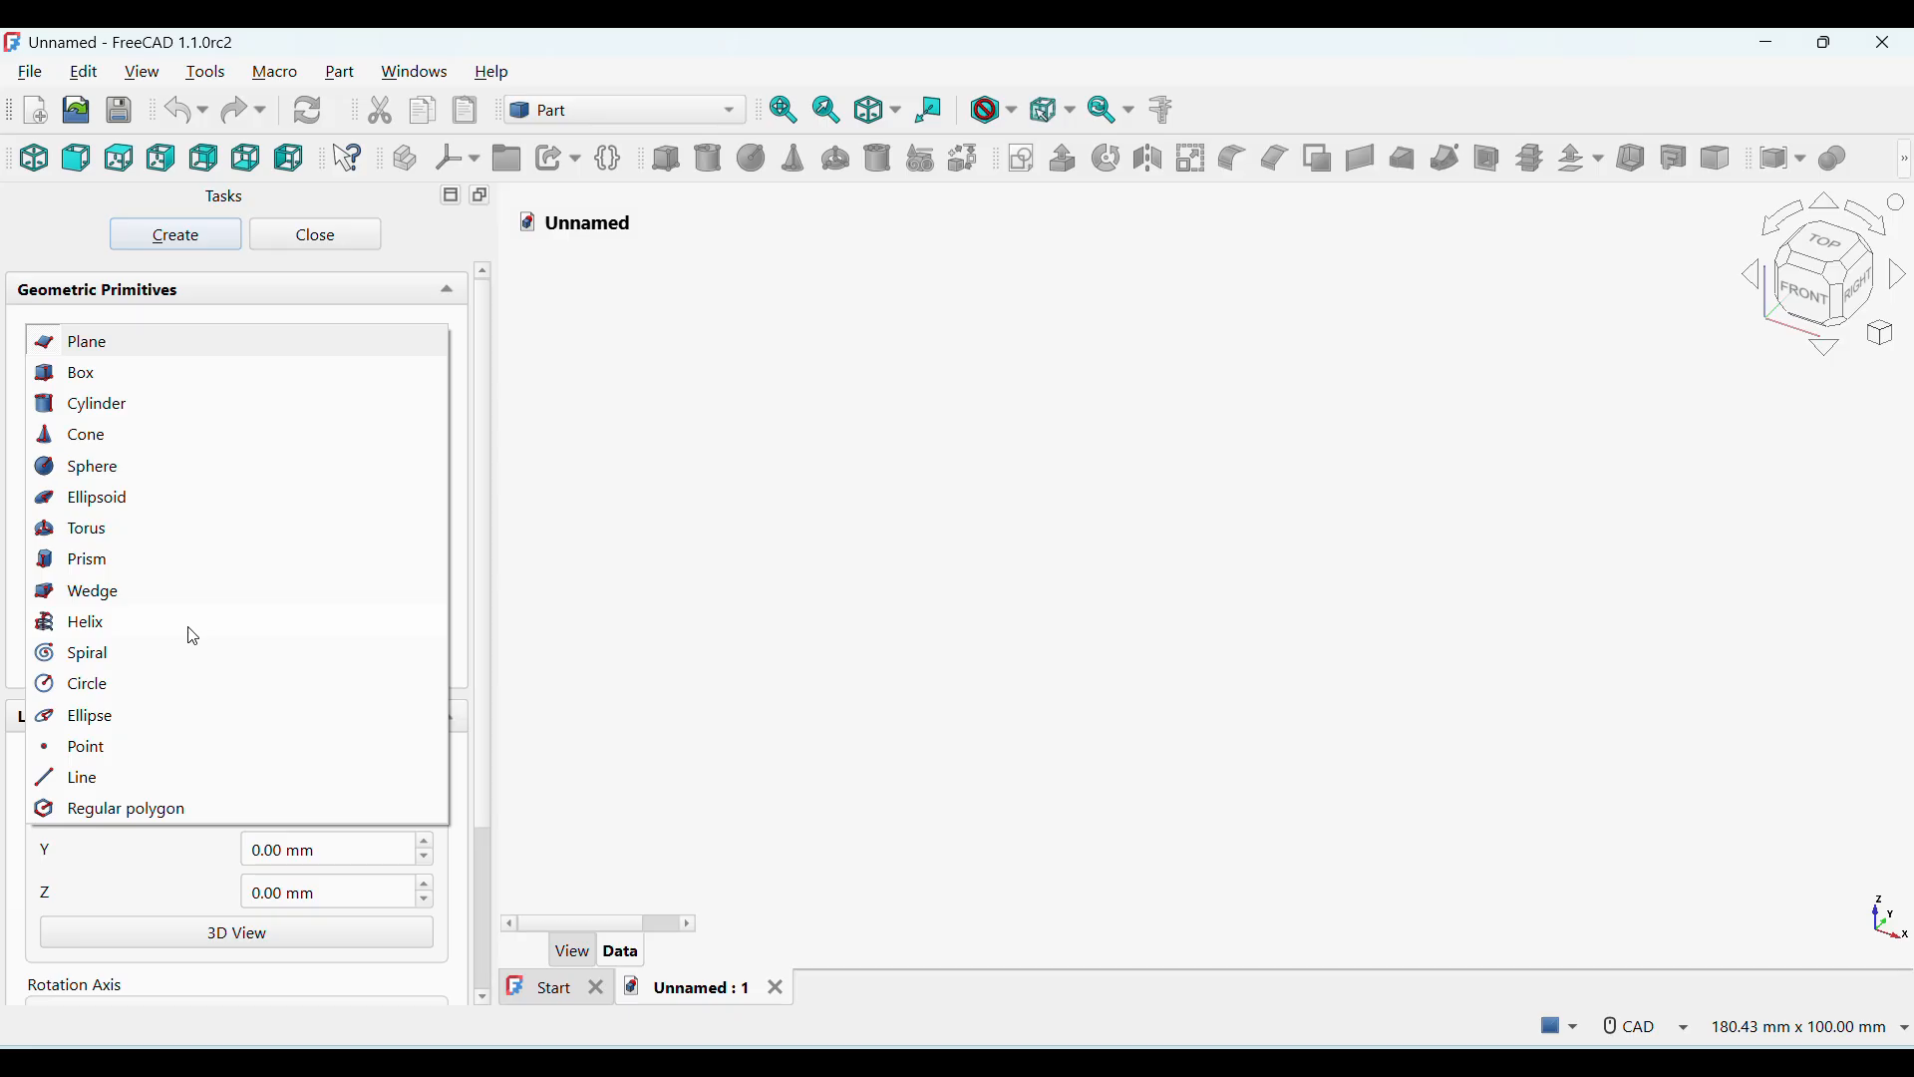
- Create a helix primitive with a pitch of 2 mm, height of 50 mm and radius of 13.25 mm
{"action": "left_click", "coordinate": [193, 636]}
{"action": "left_click_drag", "start_coordinate": [338, 415], "coordinate": [229, 416]}
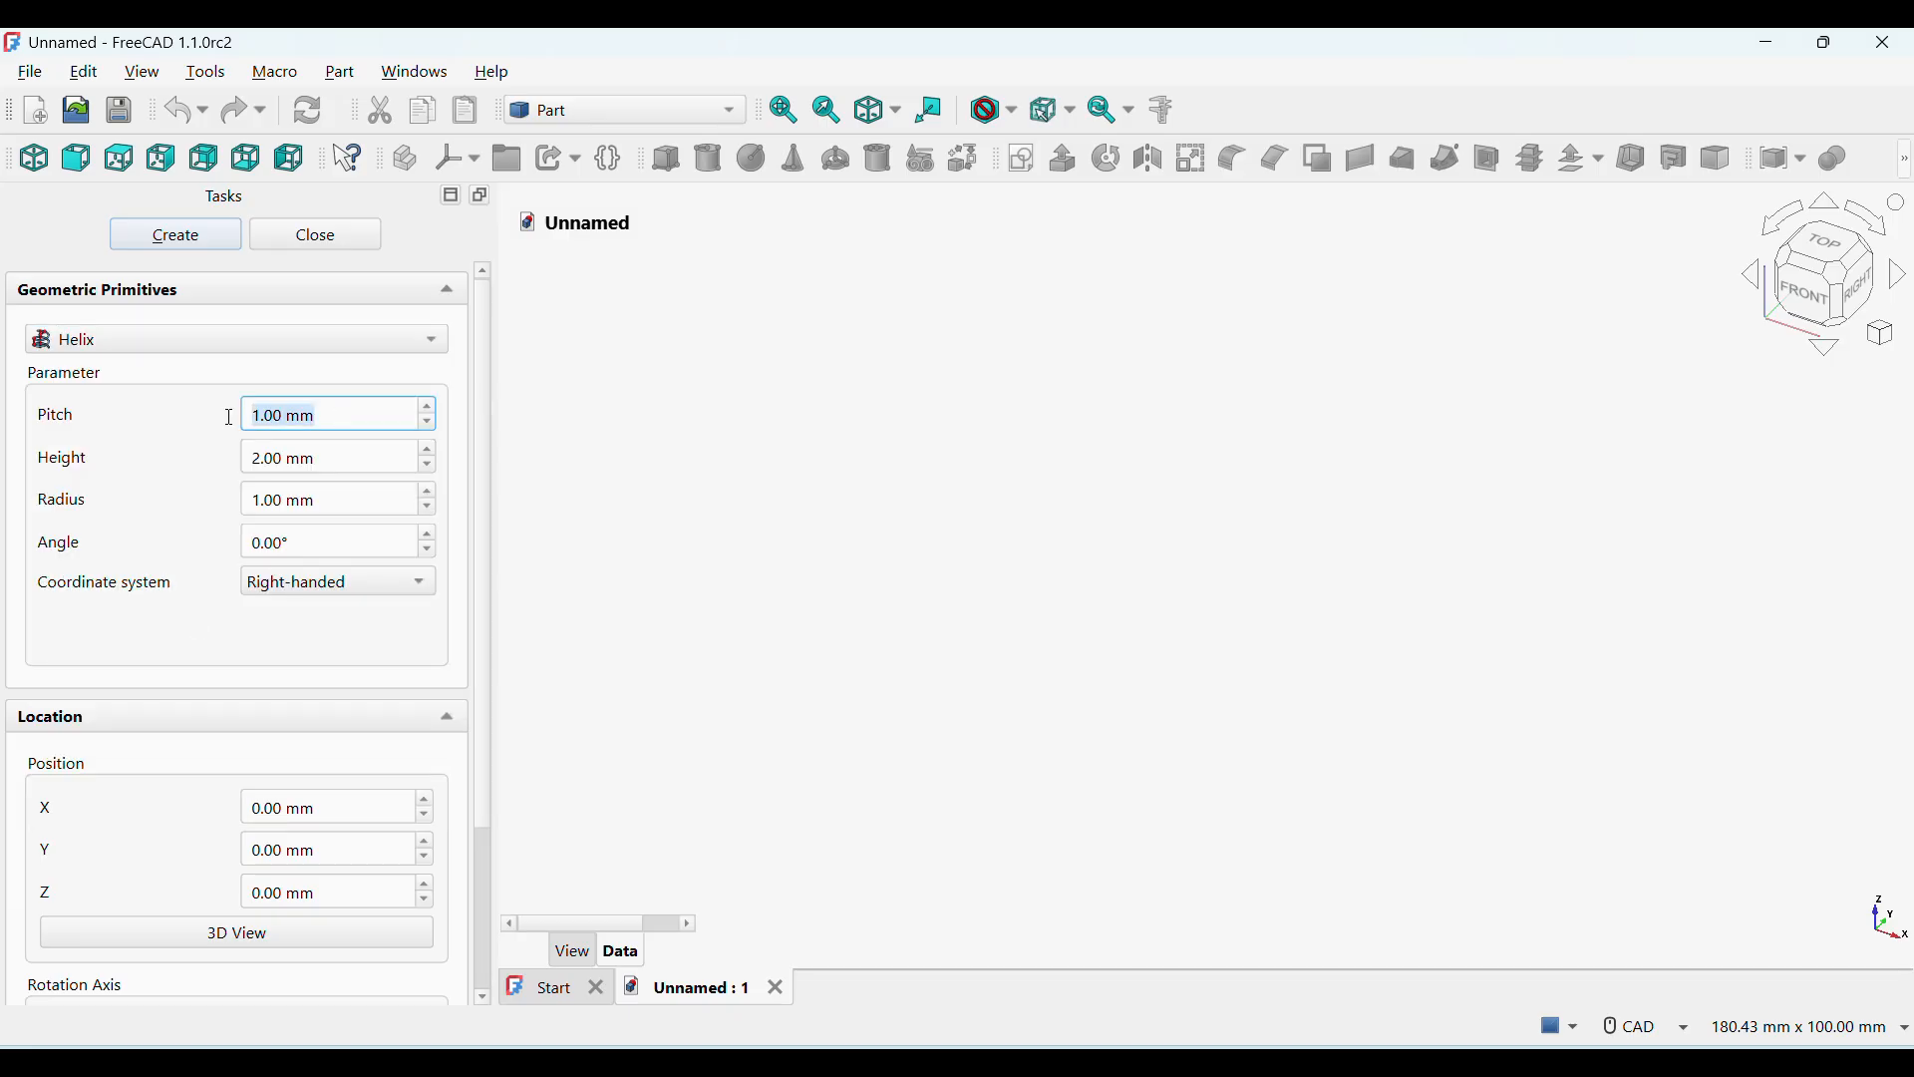
{"action": "type", "text": "2."}
{"action": "key", "text": "BackSpace"}
{"action": "left_click_drag", "start_coordinate": [362, 466], "coordinate": [246, 472]}
{"action": "type", "text": "50"}
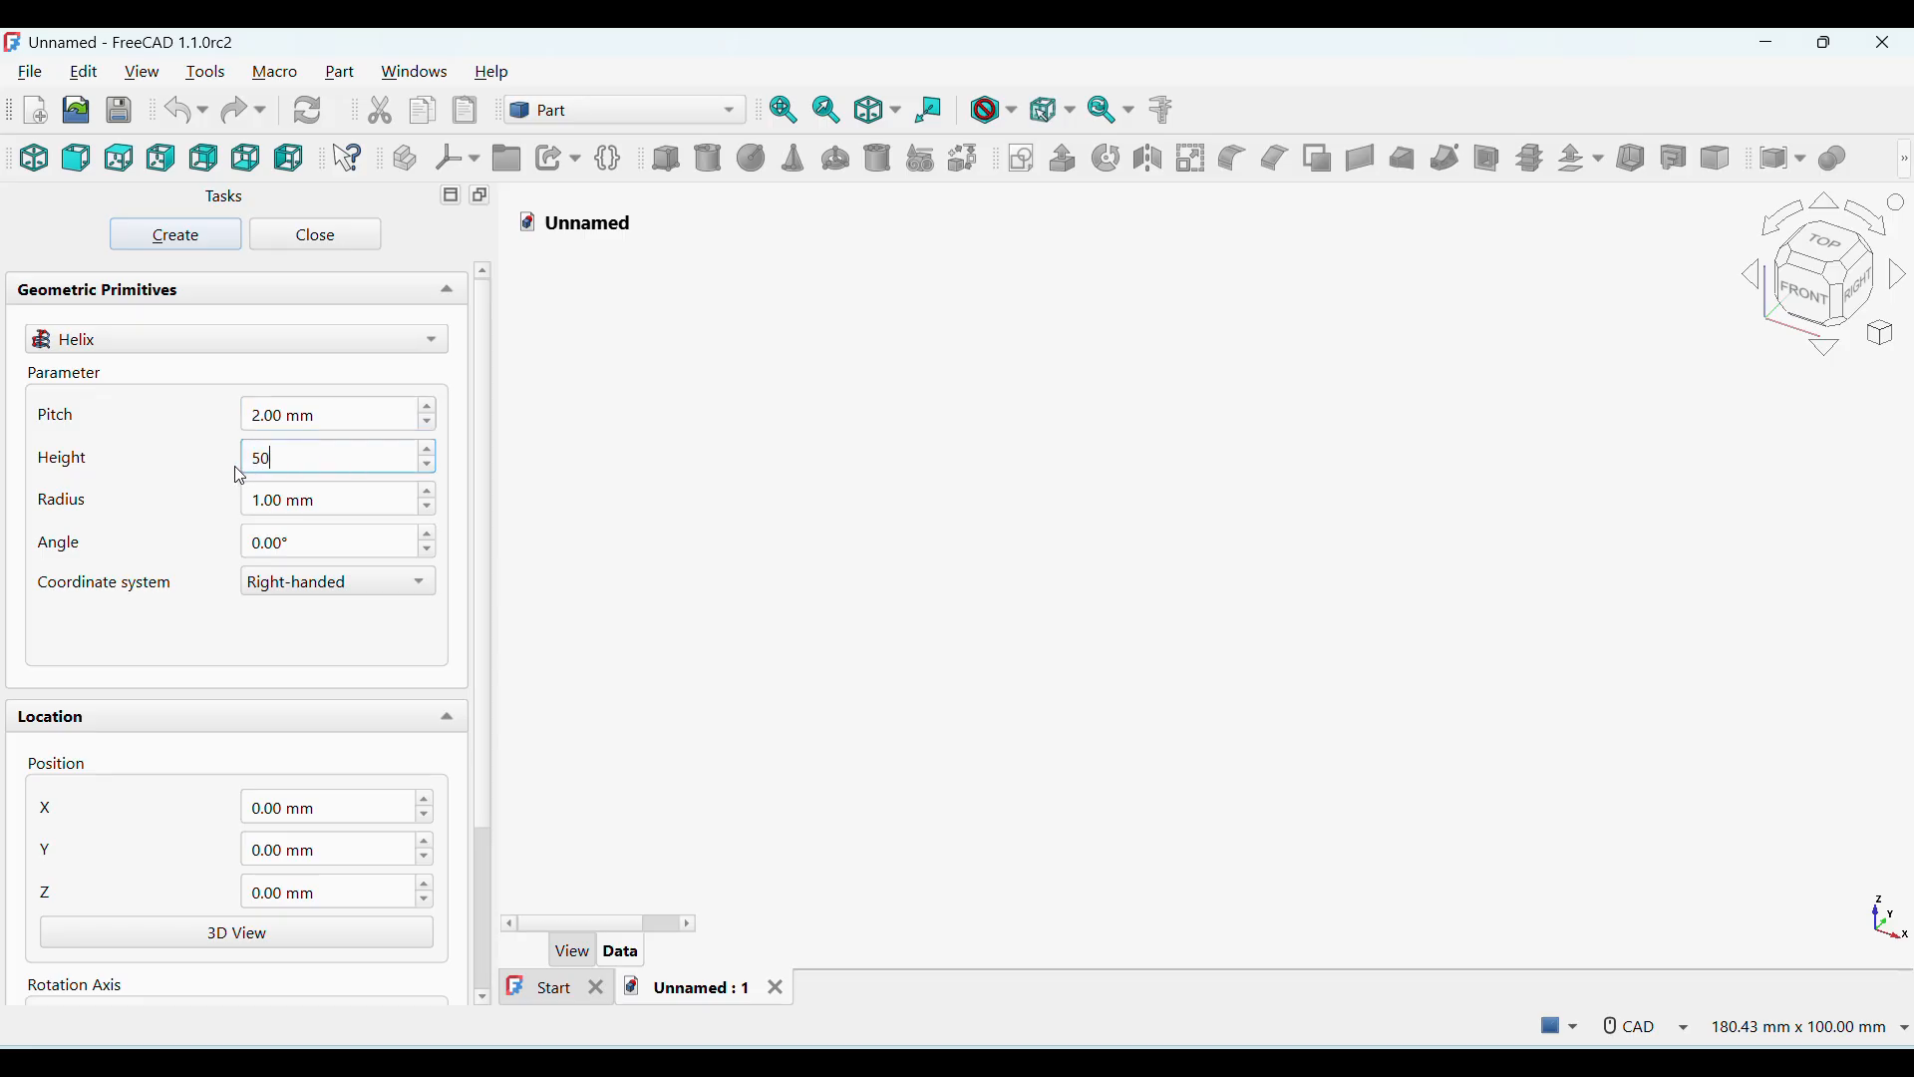
{"action": "left_click", "coordinate": [328, 500]}
{"action": "left_click_drag", "start_coordinate": [329, 496], "coordinate": [242, 500]}
{"action": "type", "text": "26./"}
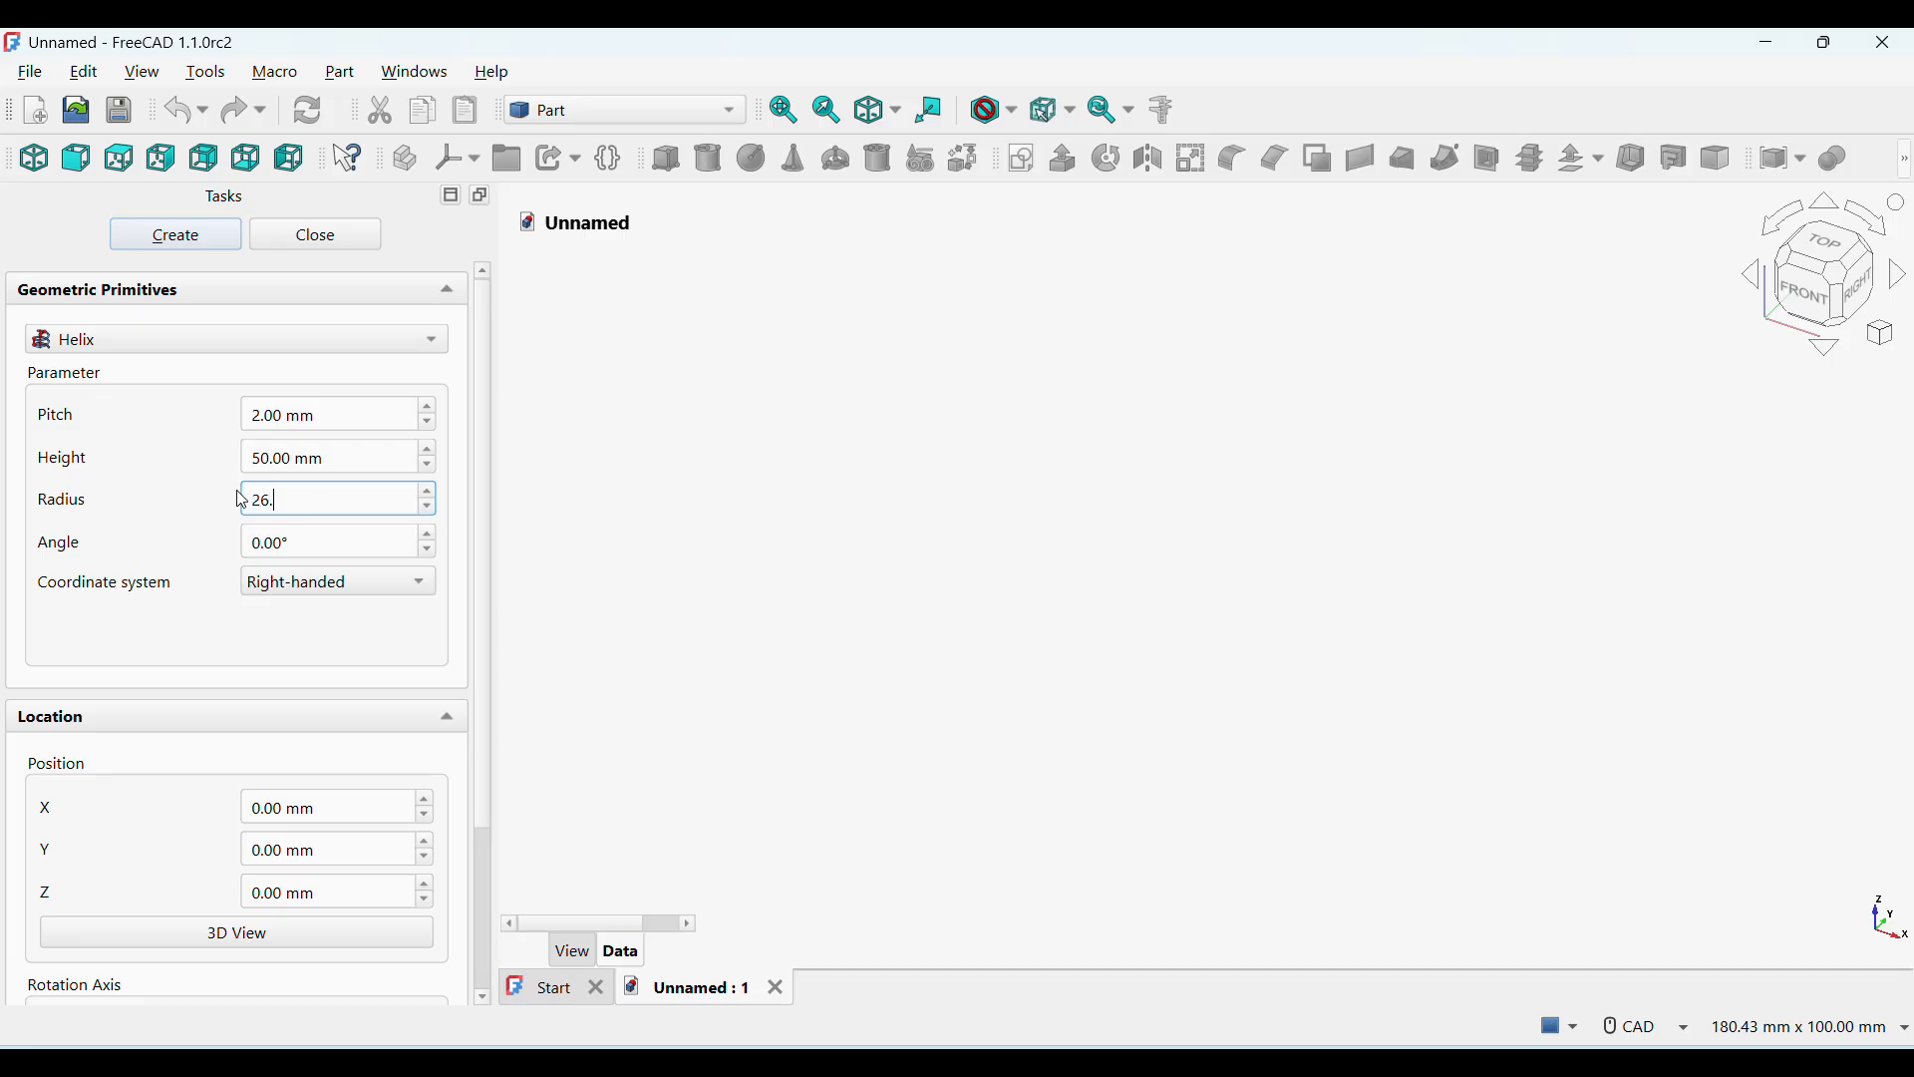
{"action": "key", "text": "BackSpace"}
{"action": "left_click", "coordinate": [199, 239]}
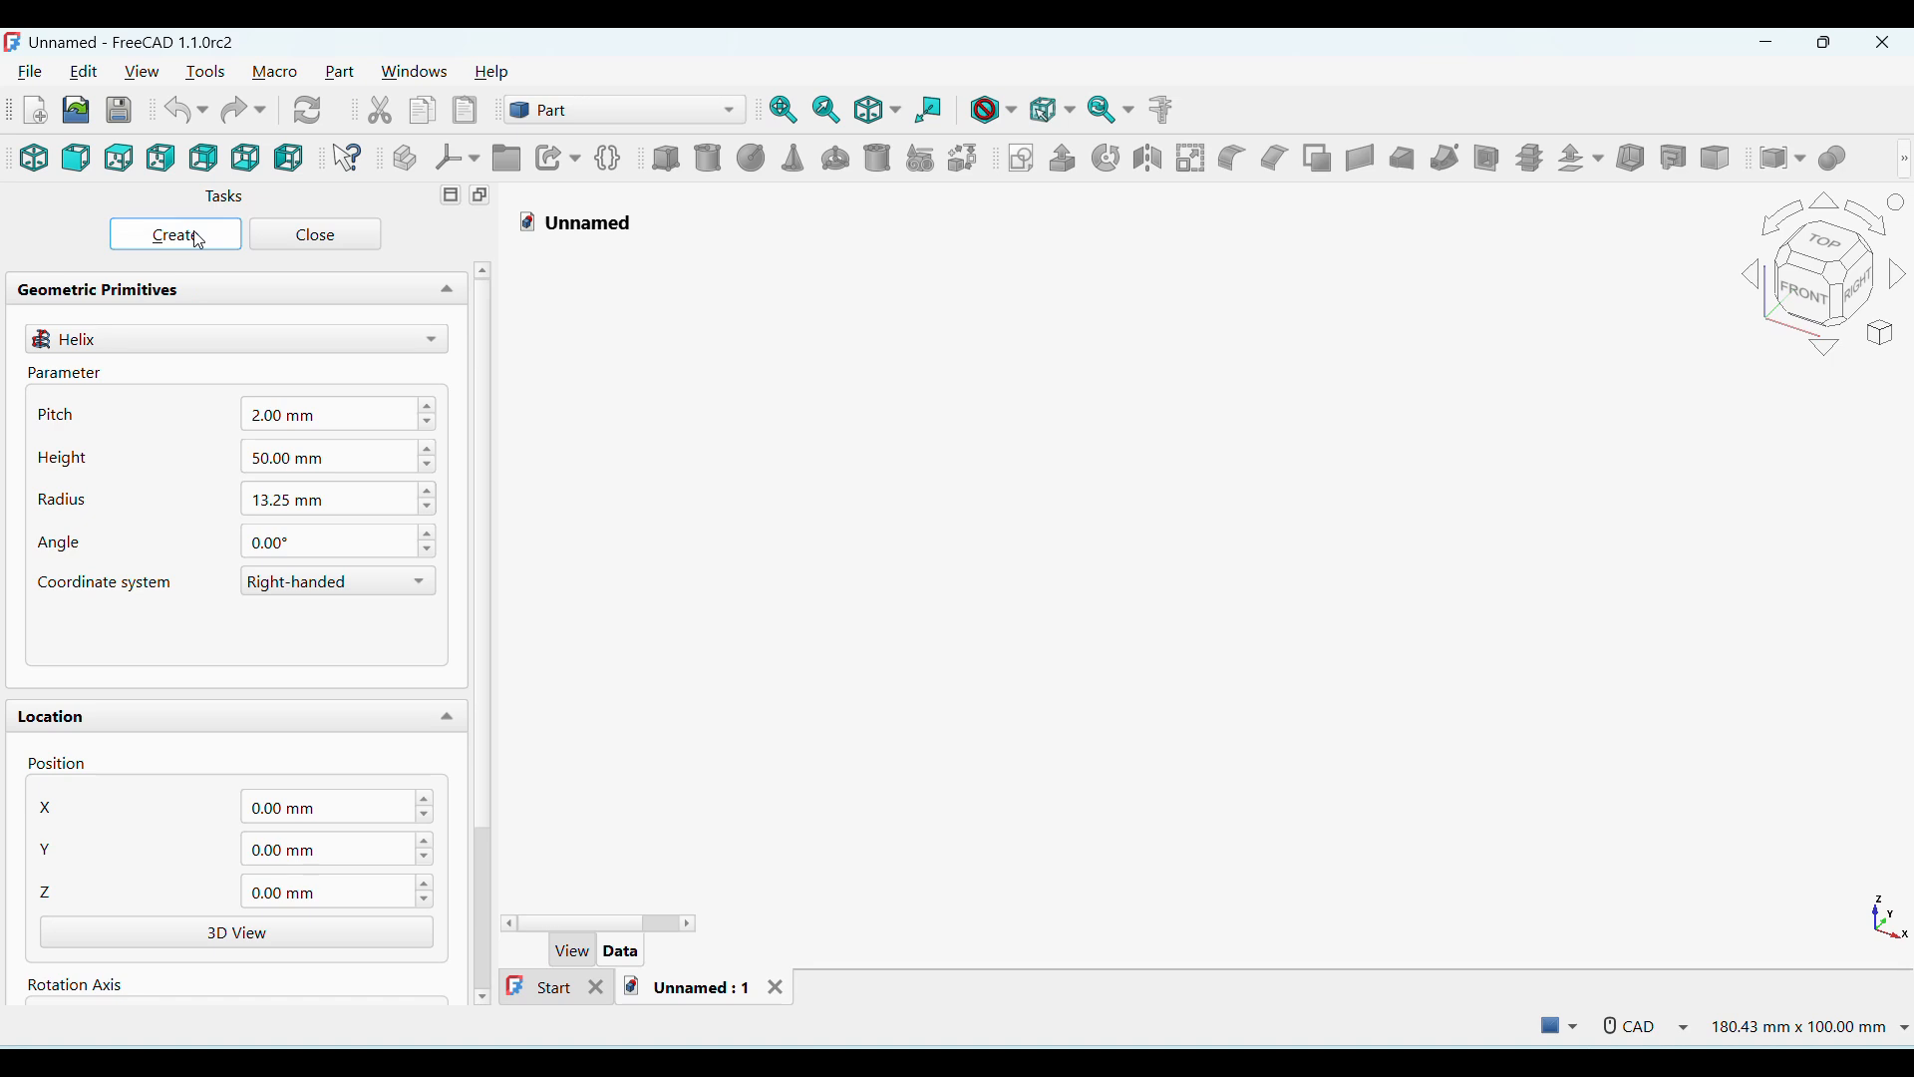
{"action": "left_click", "coordinate": [311, 237]}
- Switch to the Part Design workbench and start a new sketch on the XY plane
{"action": "left_click", "coordinate": [562, 117]}
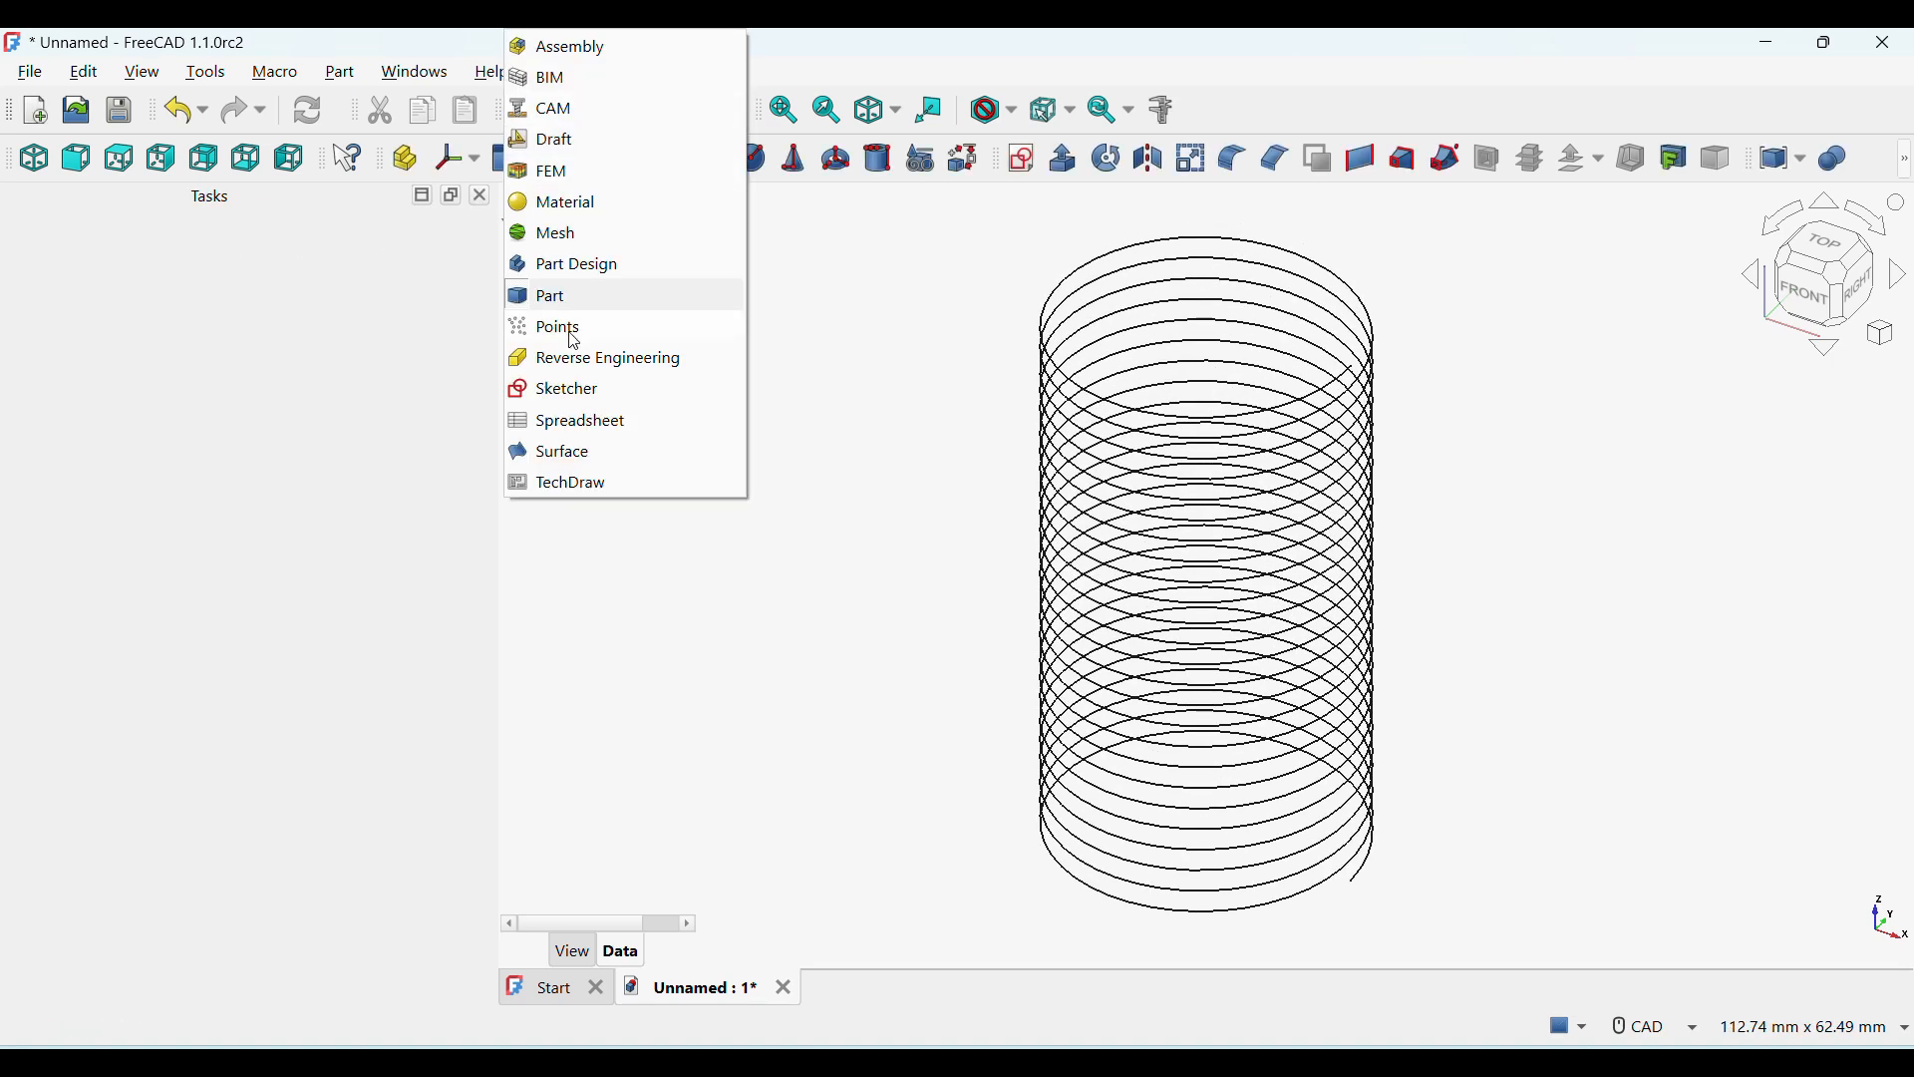
{"action": "left_click", "coordinate": [585, 268]}
{"action": "left_click", "coordinate": [738, 162]}
{"action": "left_click", "coordinate": [733, 196]}
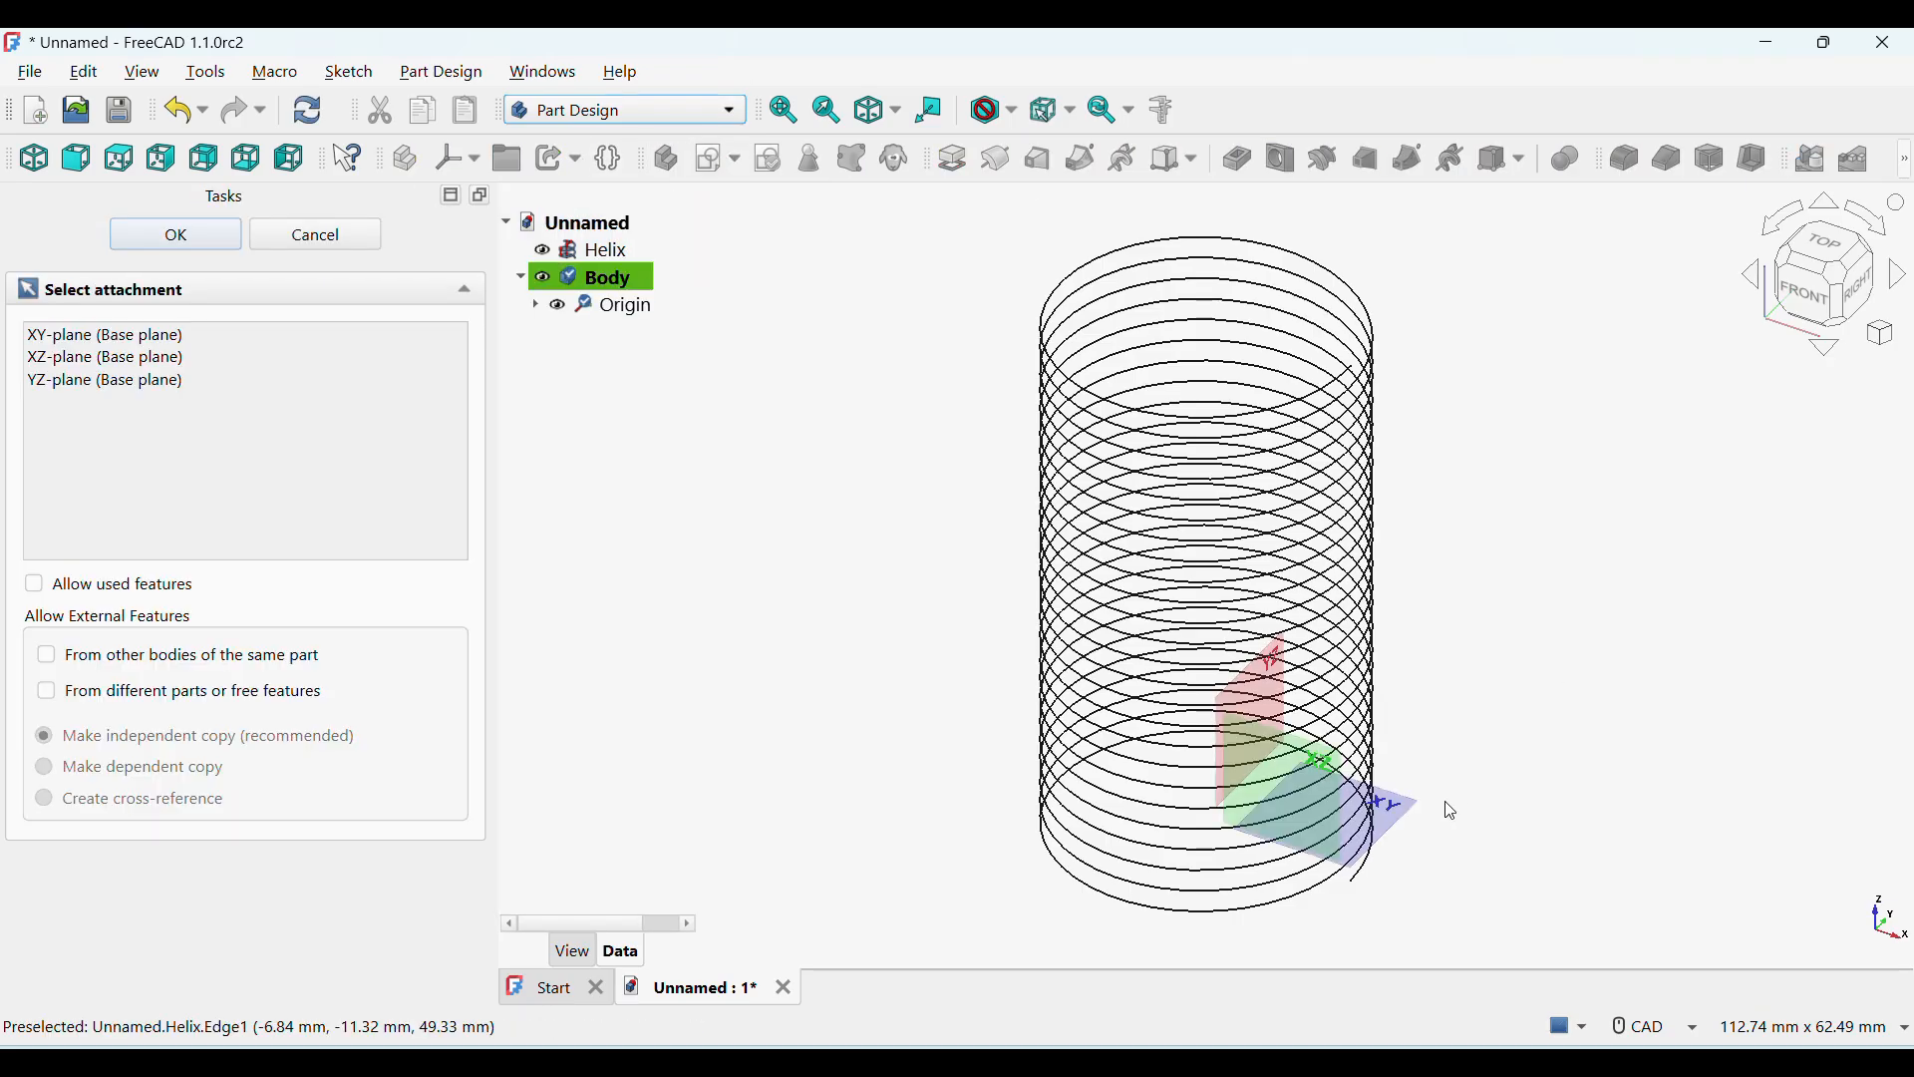
{"action": "left_click", "coordinate": [1382, 810]}
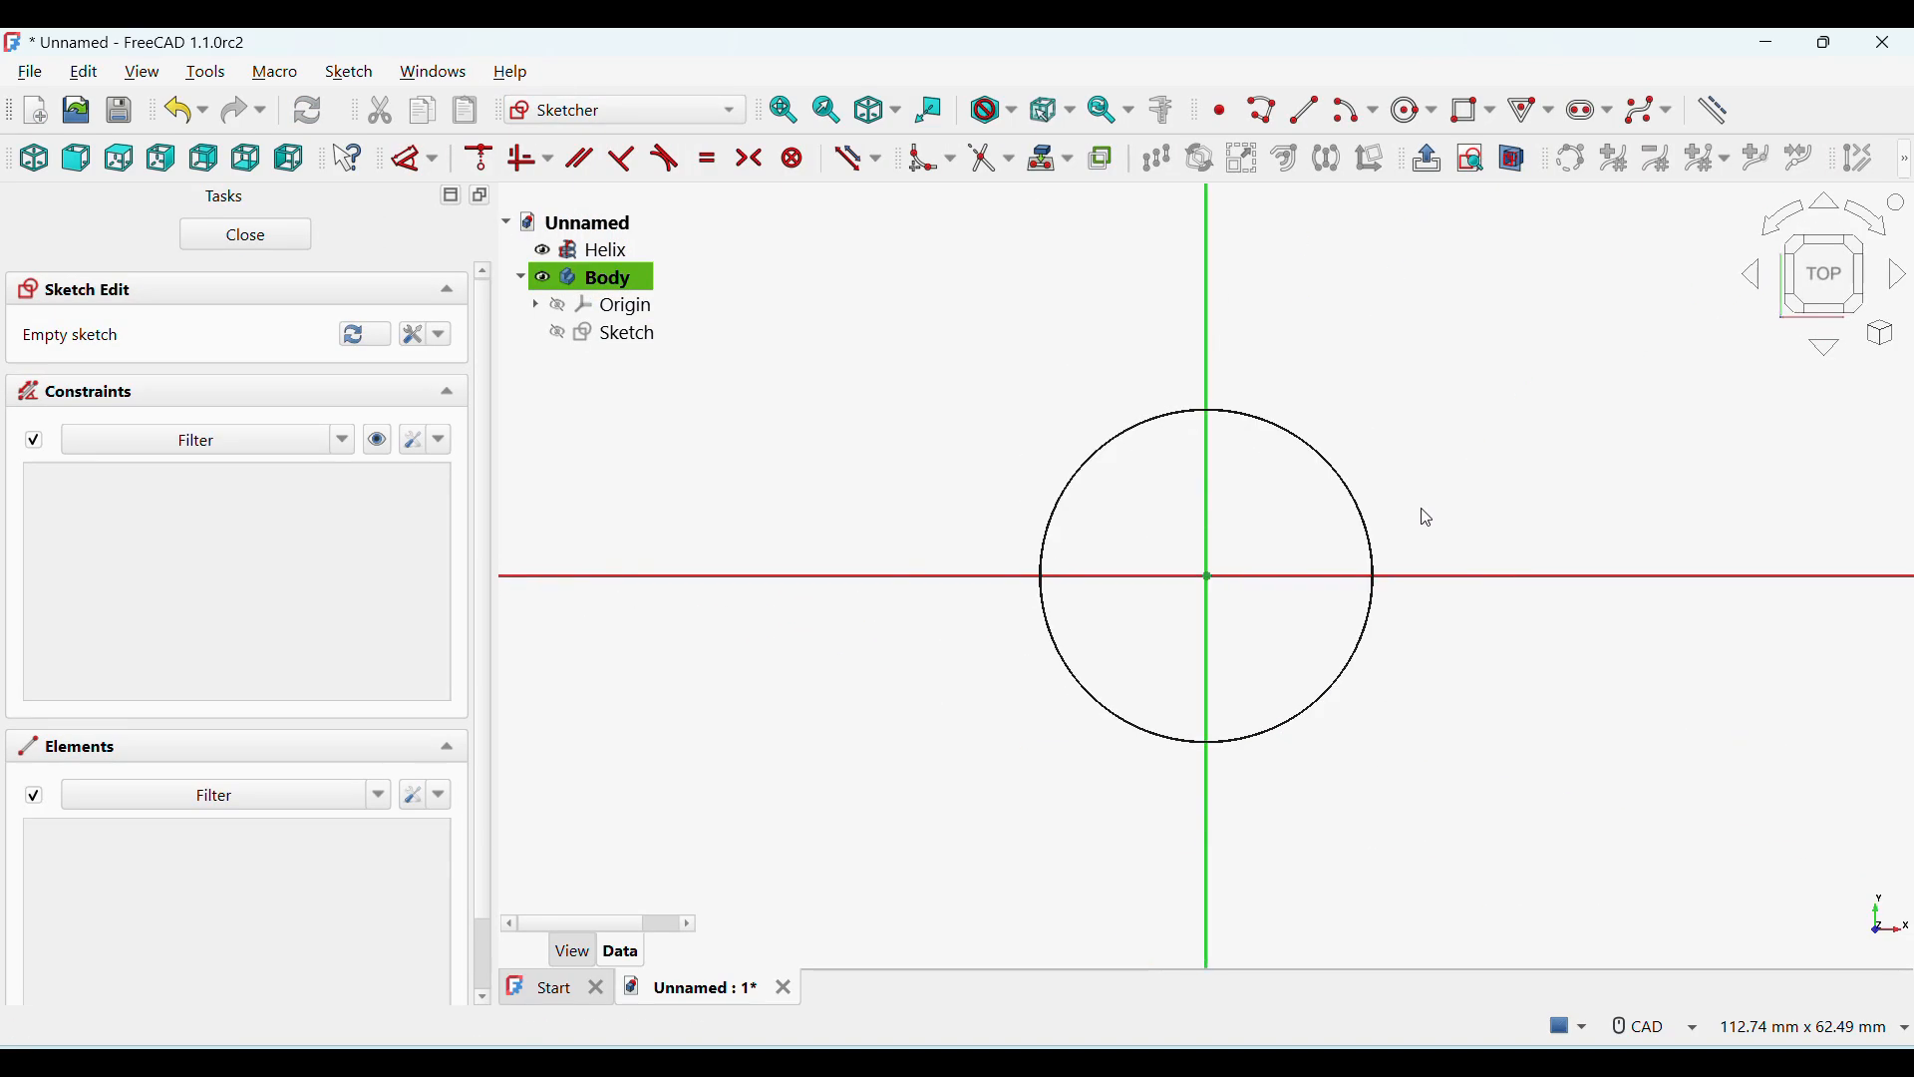
- Sketch a circle centred on the origin and set its diameter to 26.5 mm
{"action": "left_click", "coordinate": [1413, 110]}
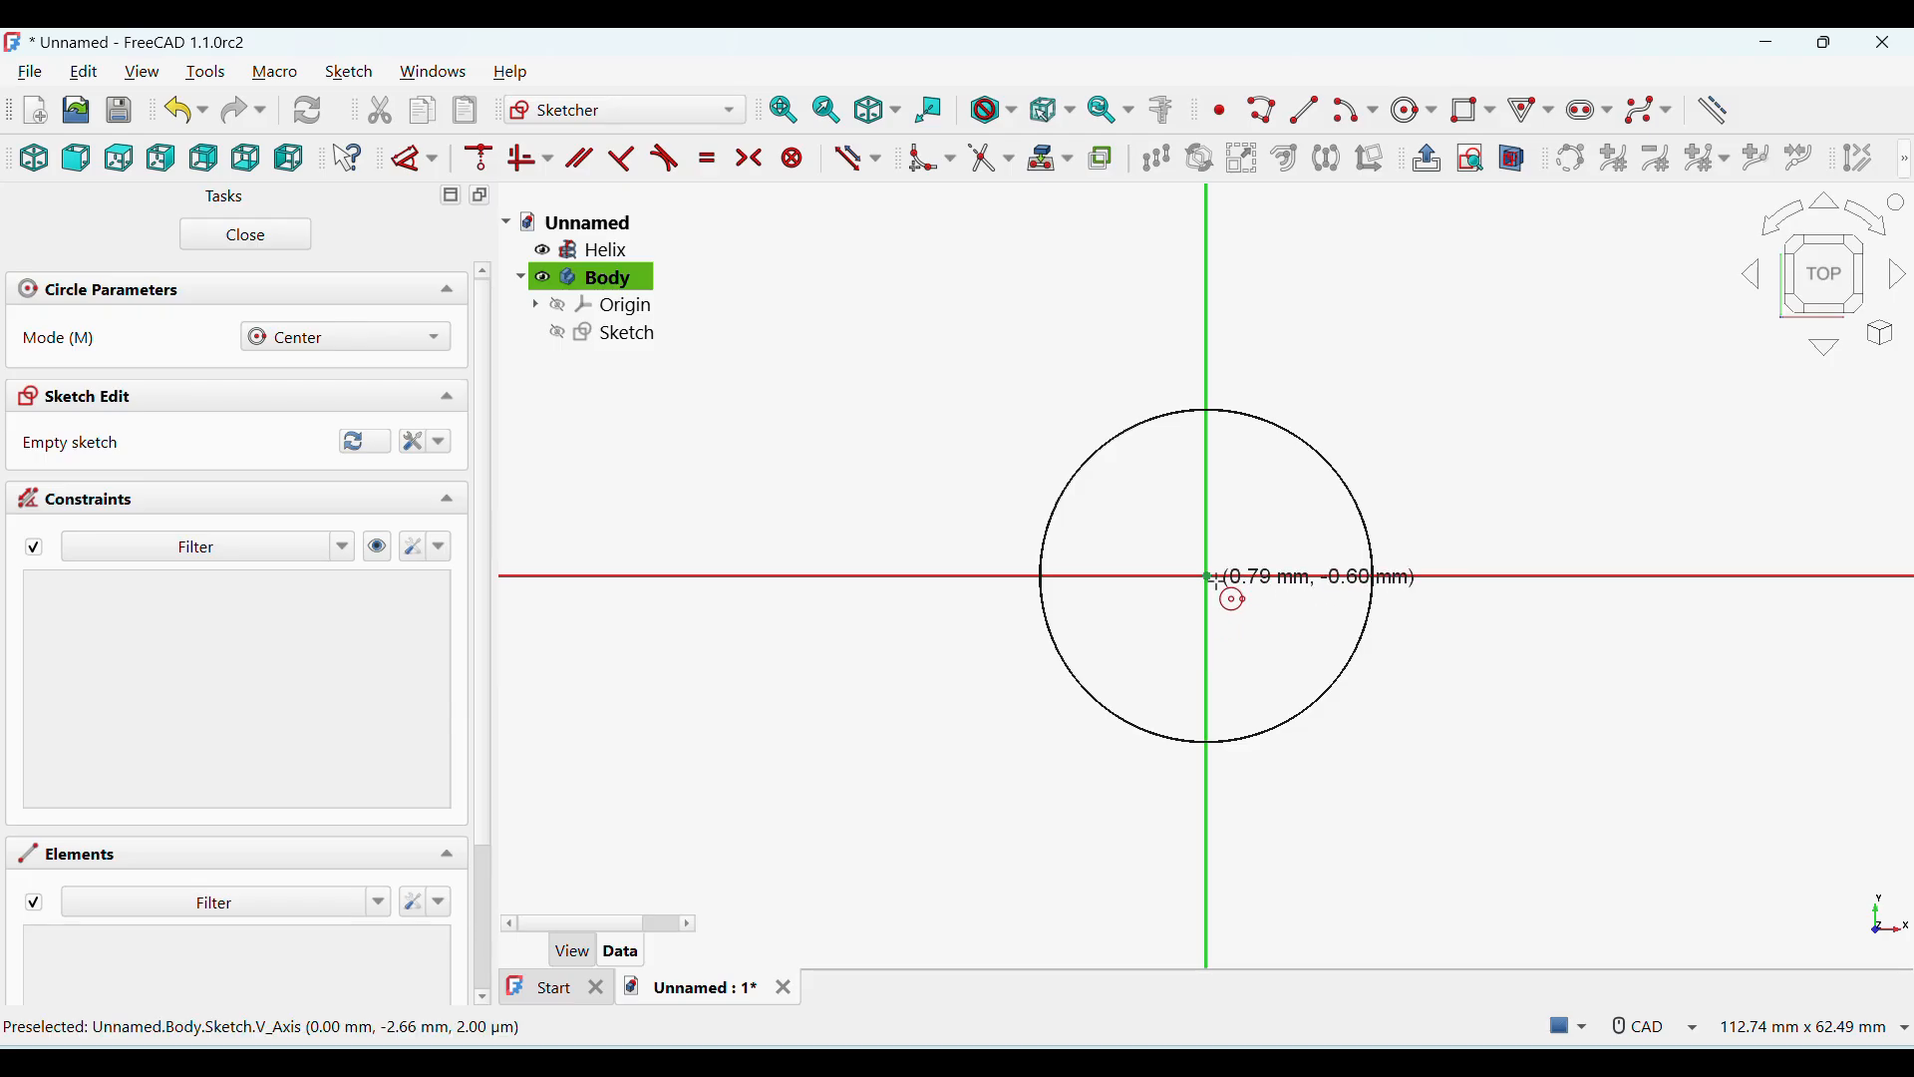
{"action": "left_click", "coordinate": [1208, 576]}
{"action": "left_click", "coordinate": [1116, 827]}
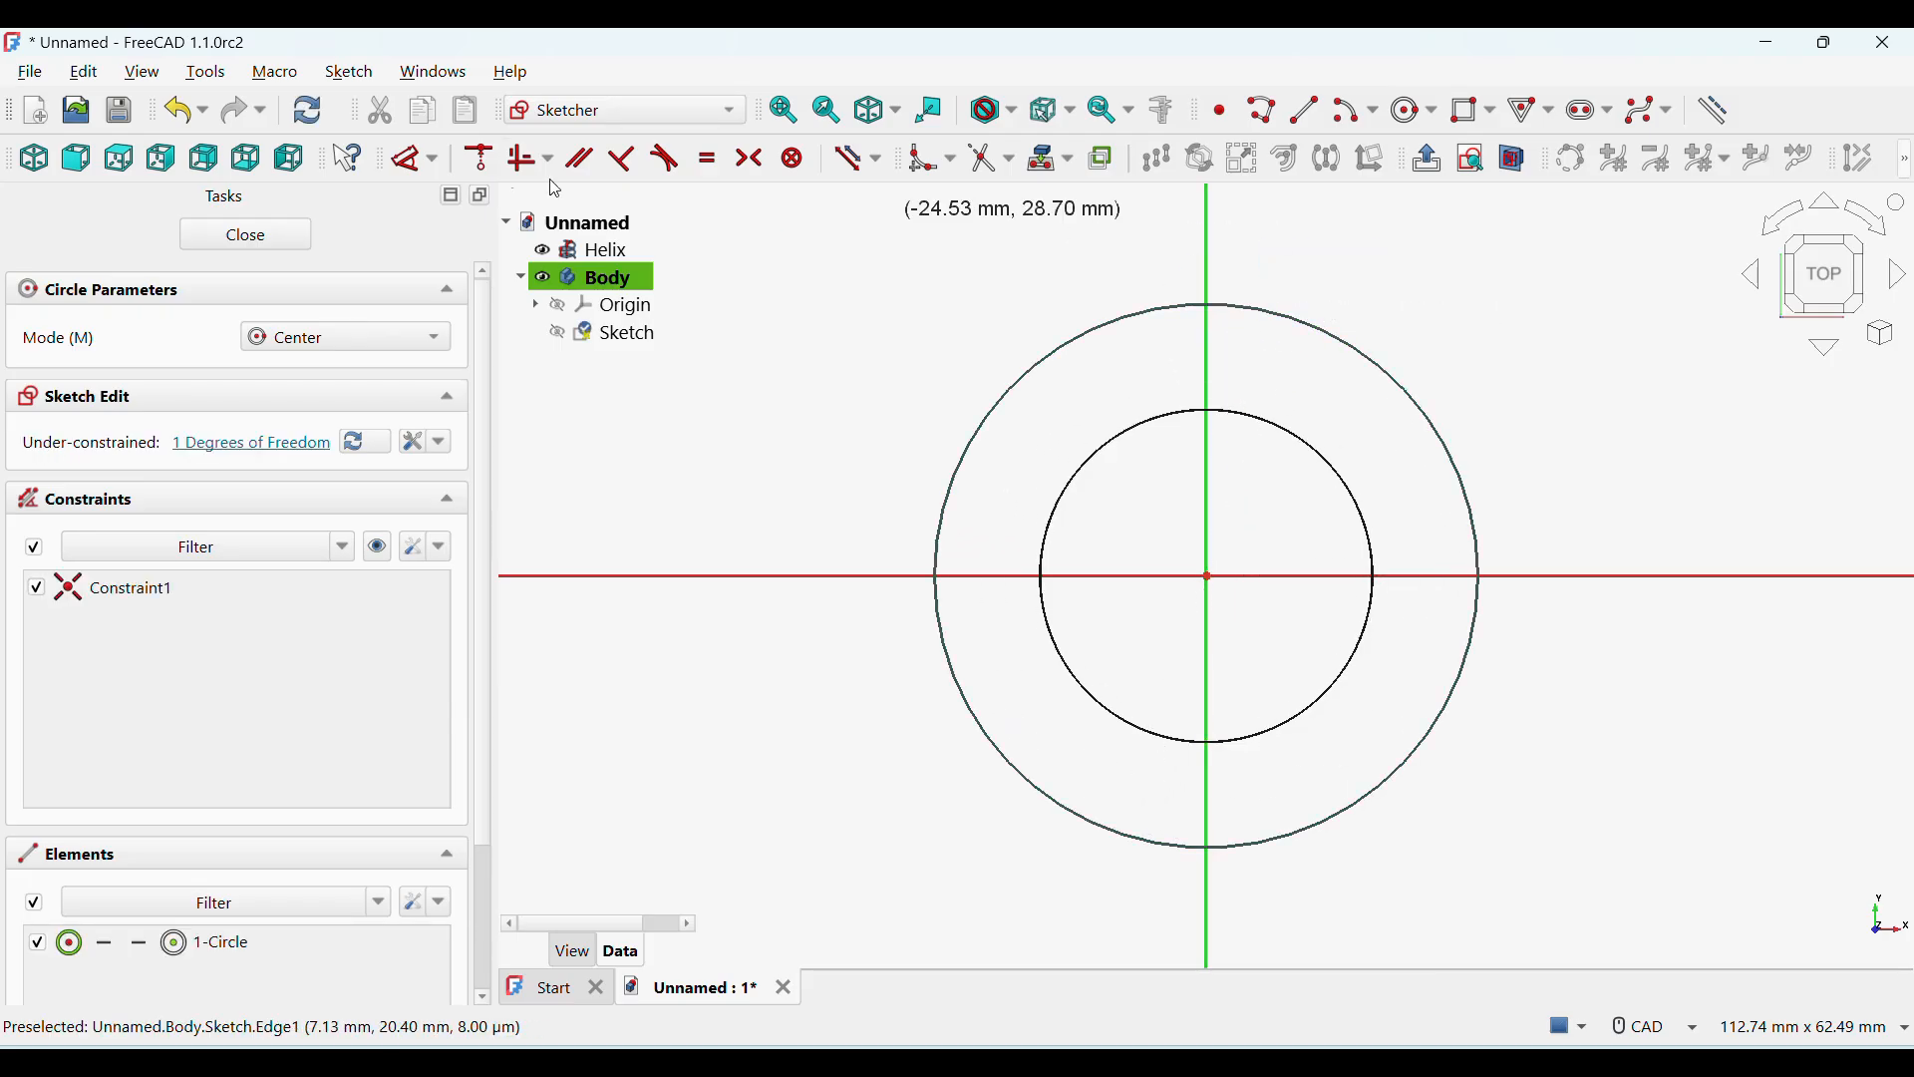
{"action": "left_click", "coordinate": [416, 160]}
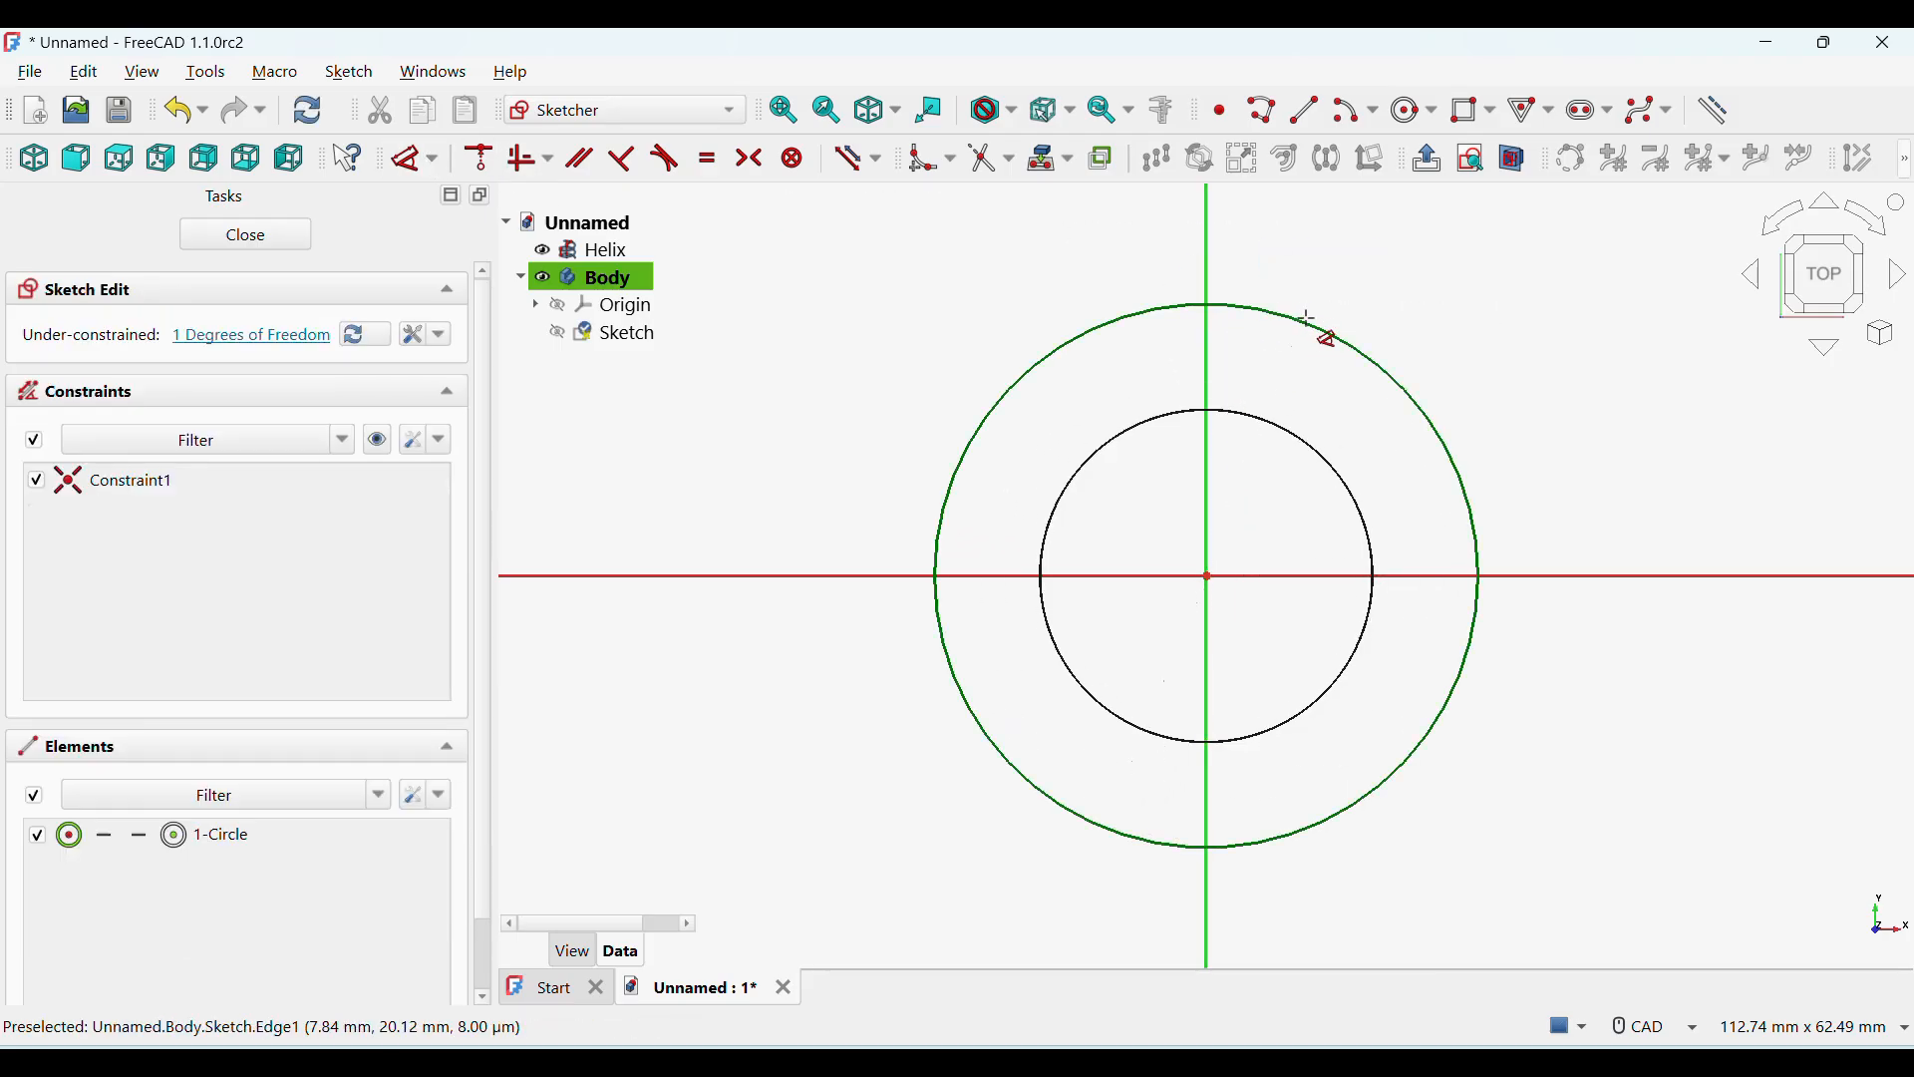
{"action": "left_click", "coordinate": [1324, 333]}
{"action": "left_click", "coordinate": [1575, 304]}
{"action": "type", "text": "2"}
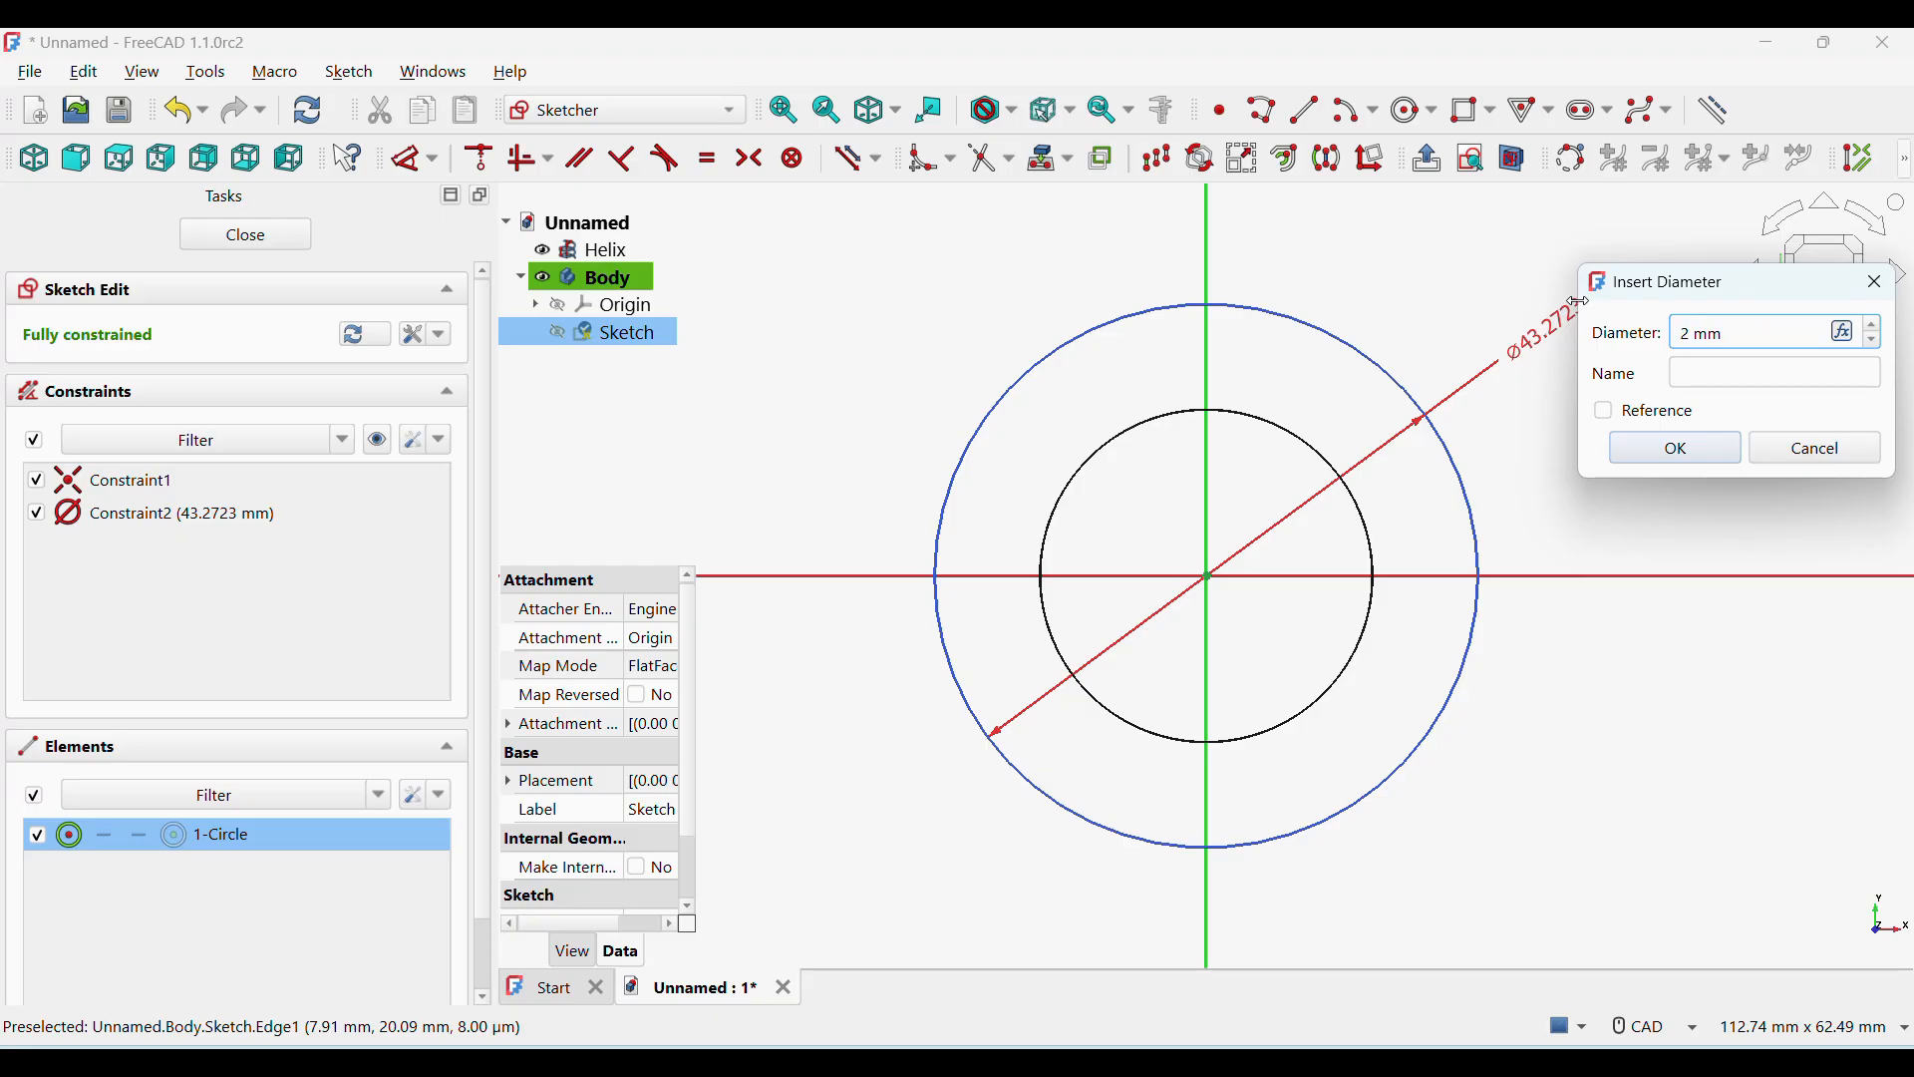
{"action": "type", "text": "6.5"}
{"action": "key", "text": "Return"}
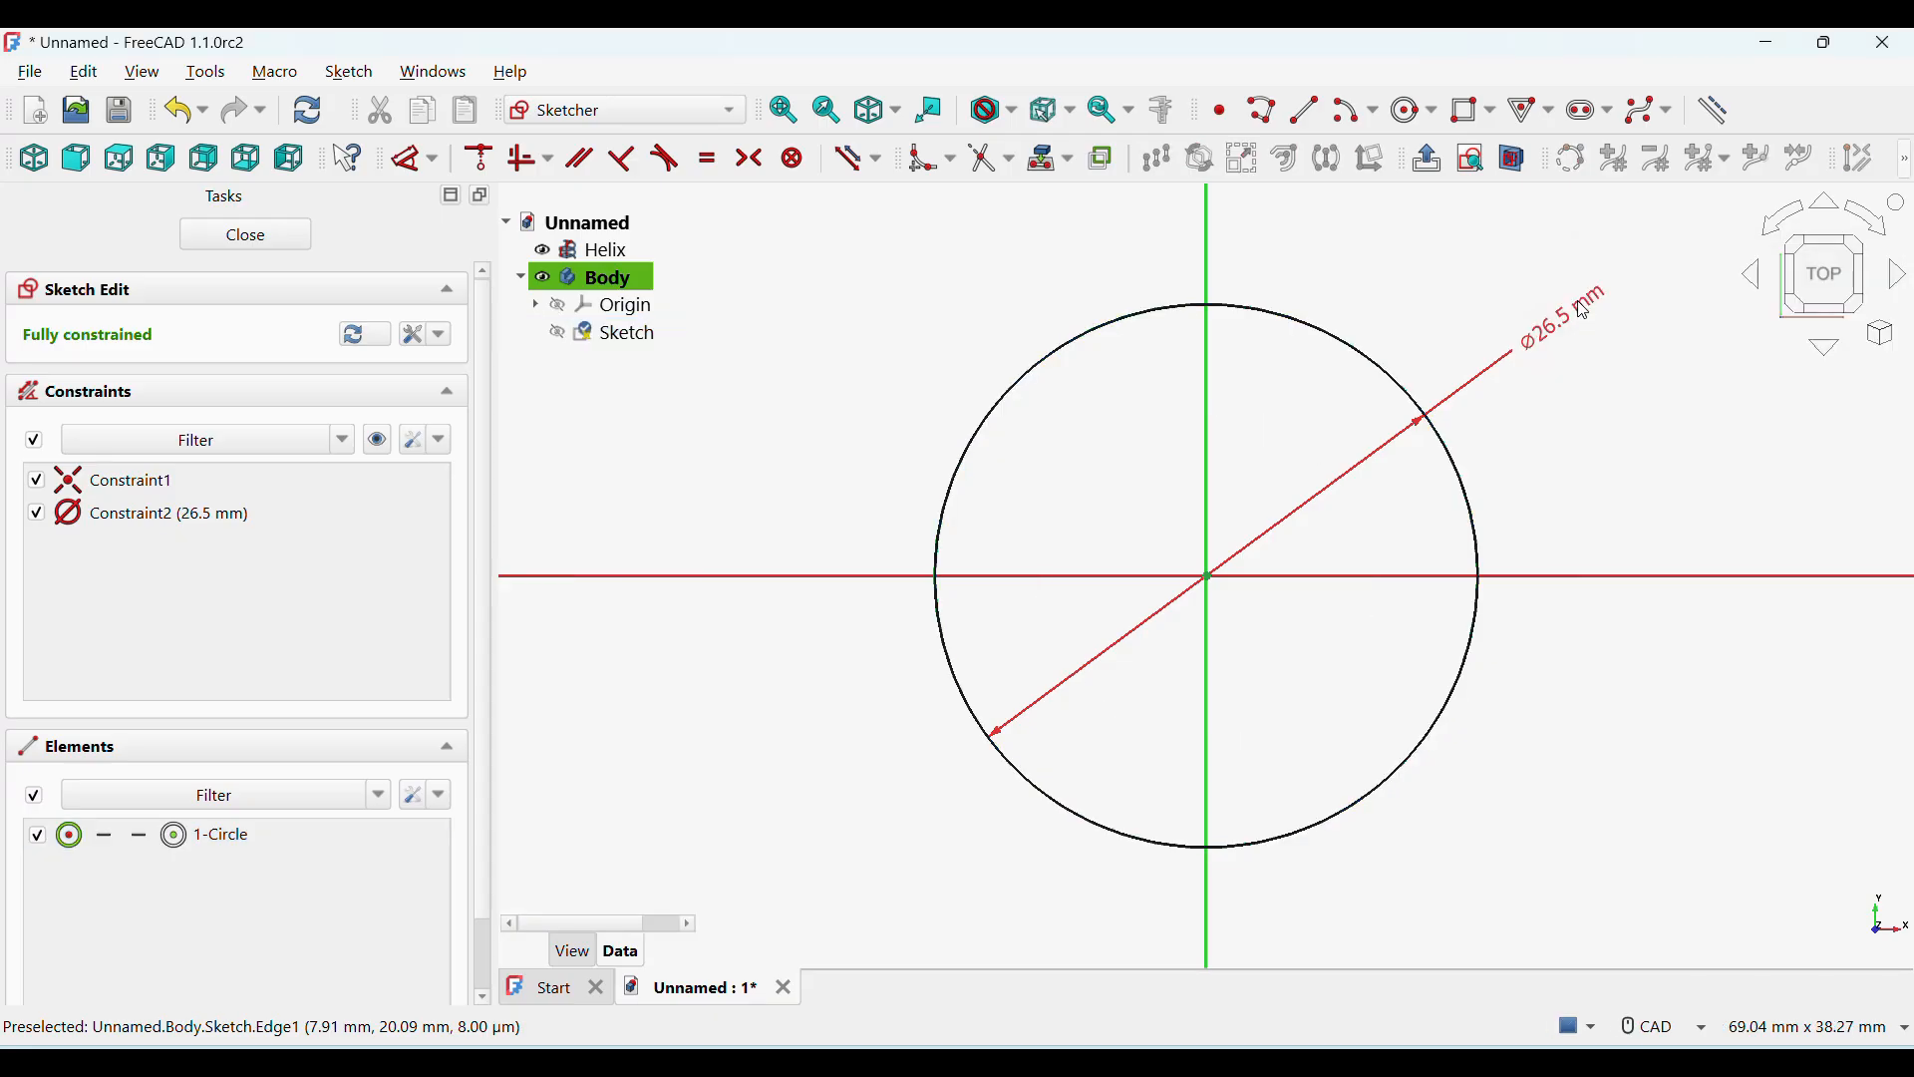
- Sketch a hexagon around the circle, centred on the origin with a corner on the vertical axis about 18 mm from the centre
{"action": "left_click", "coordinate": [1435, 112]}
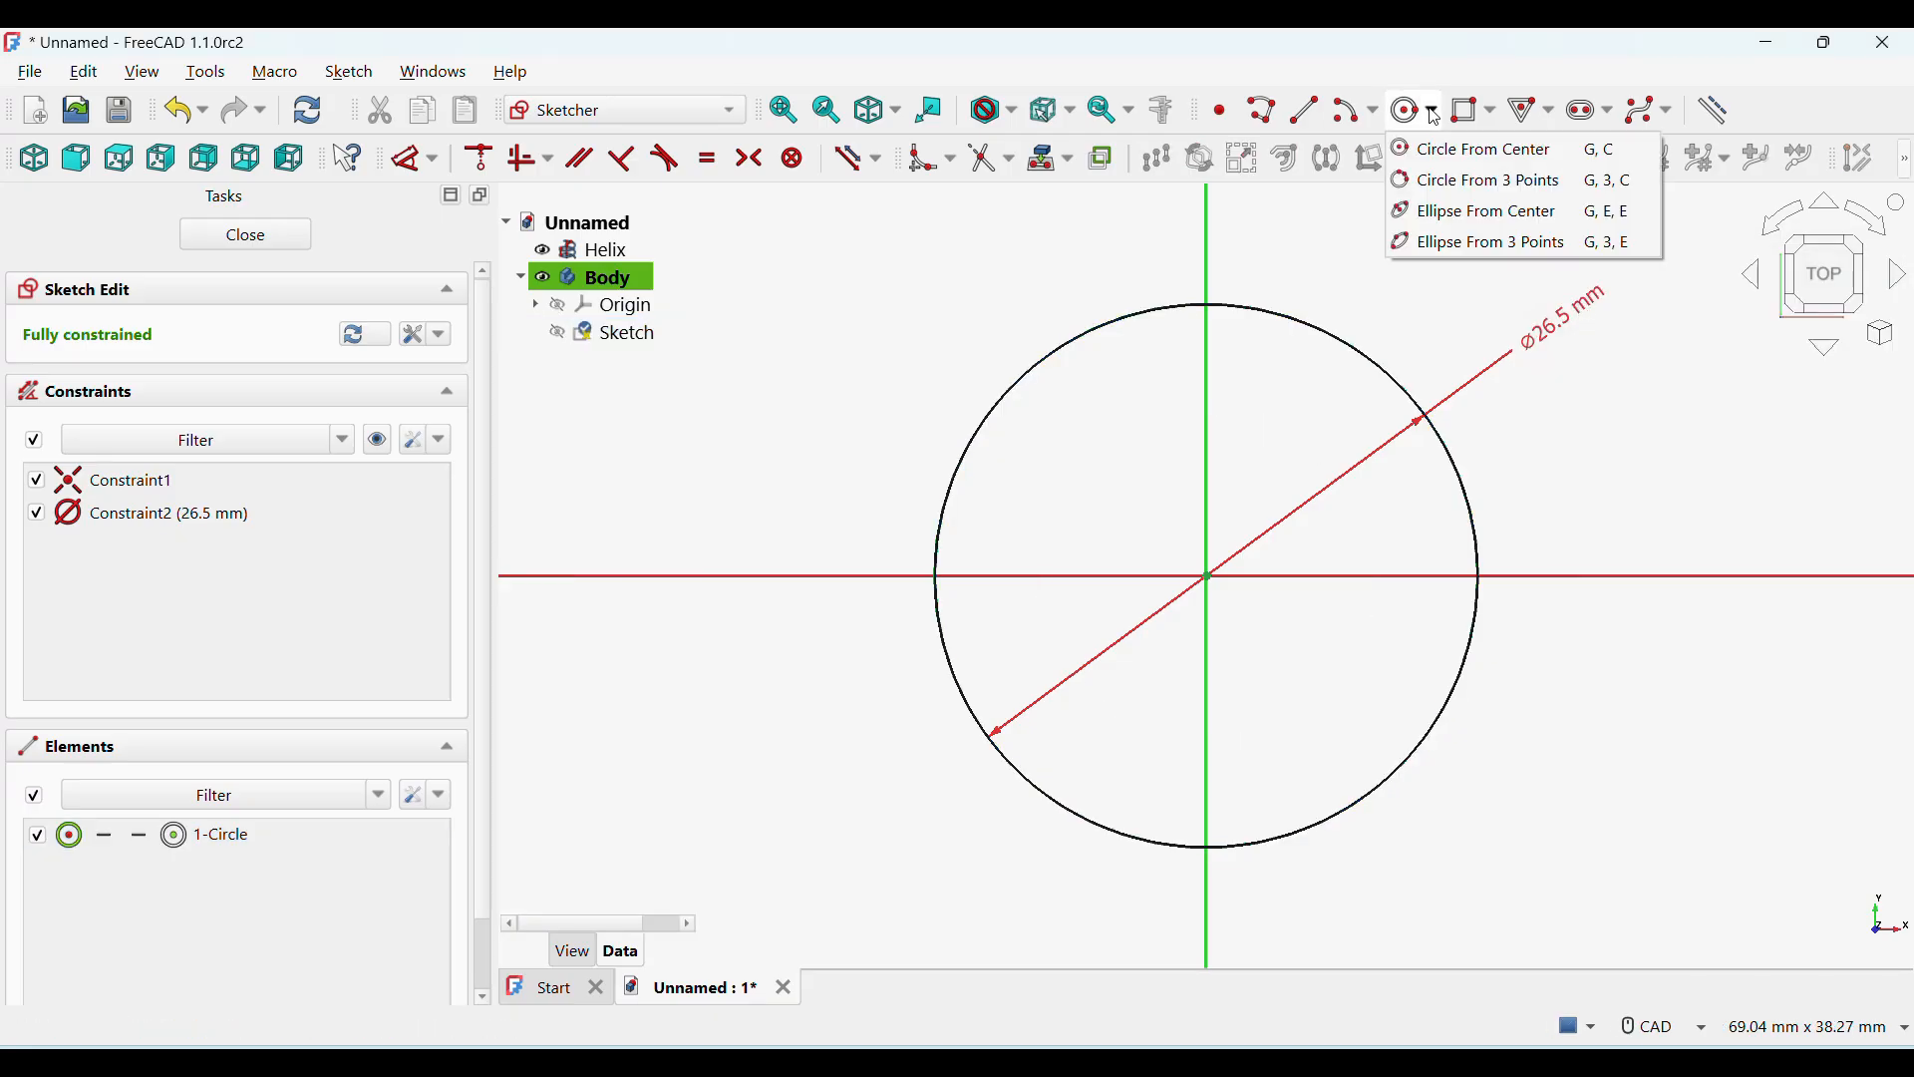
{"action": "left_click", "coordinate": [1527, 112]}
{"action": "left_click", "coordinate": [1495, 111]}
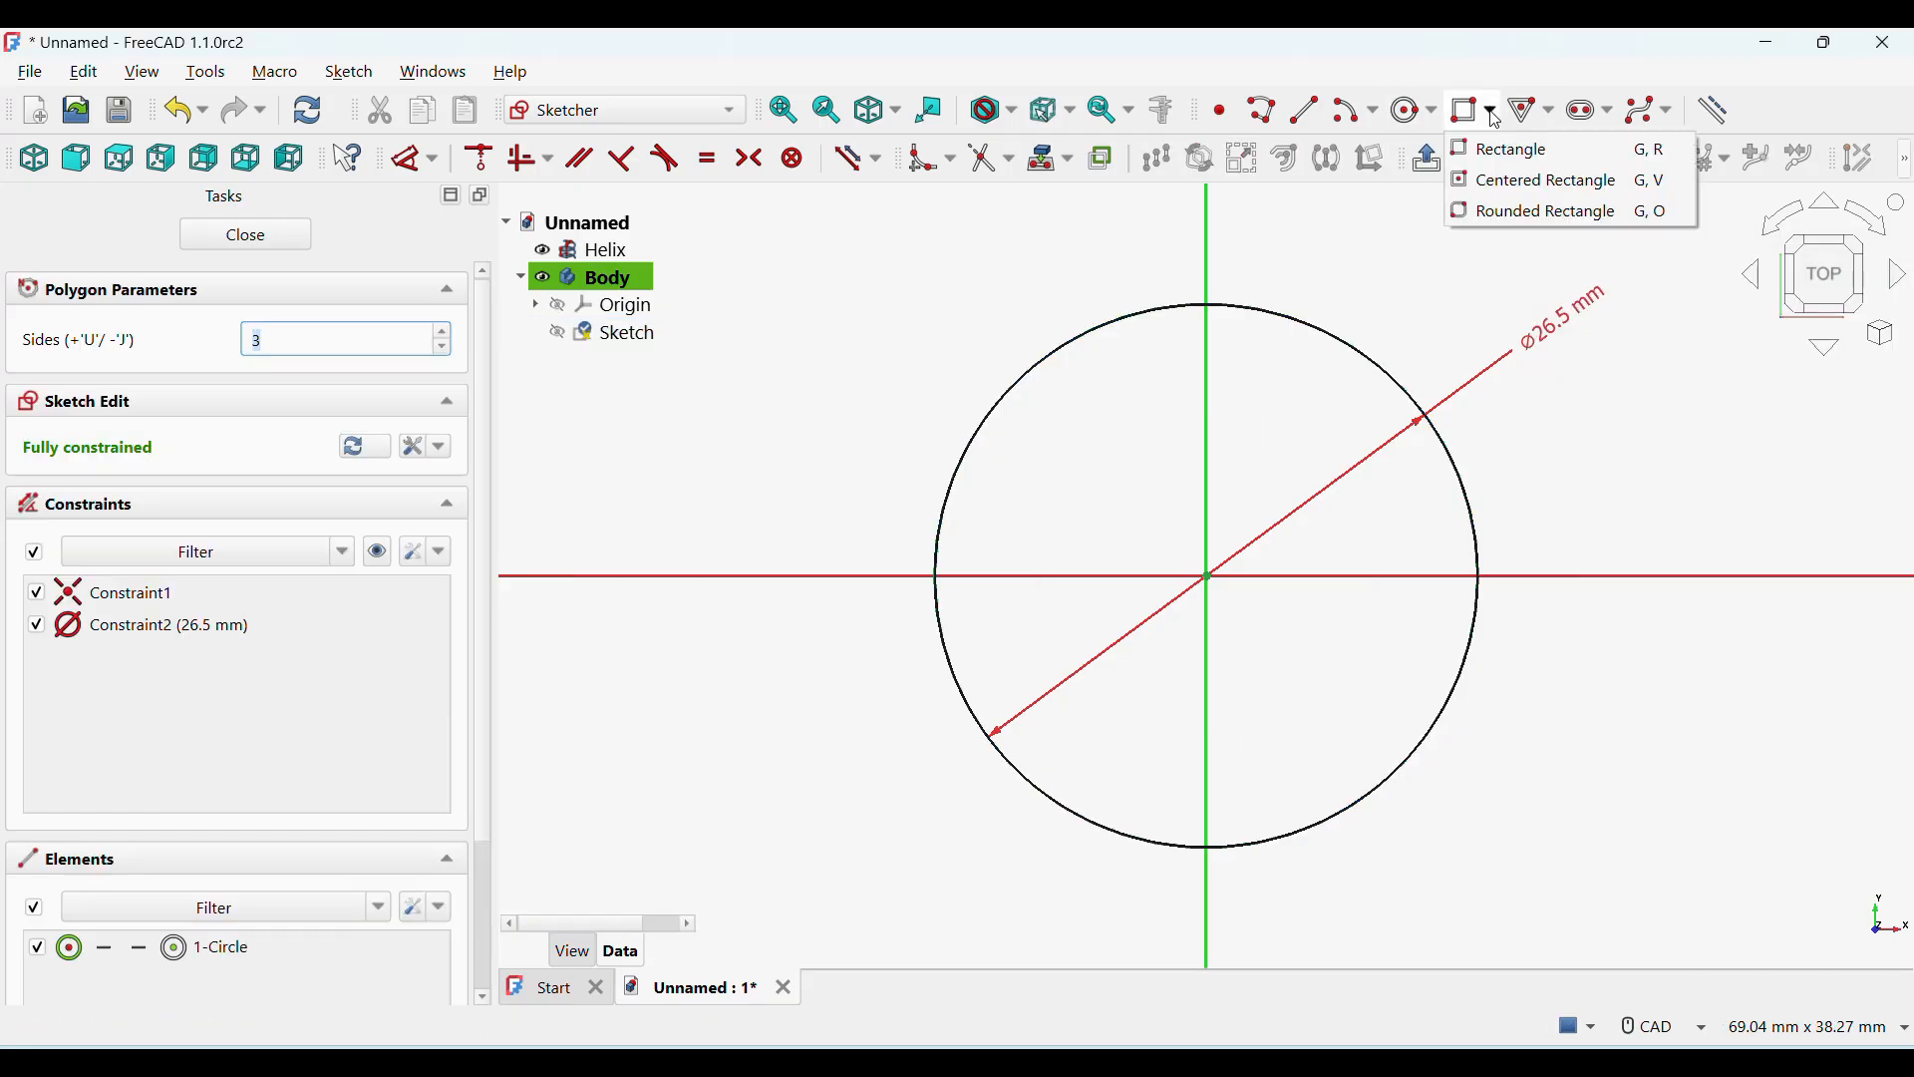
{"action": "left_click", "coordinate": [1552, 112]}
{"action": "left_click", "coordinate": [1565, 244]}
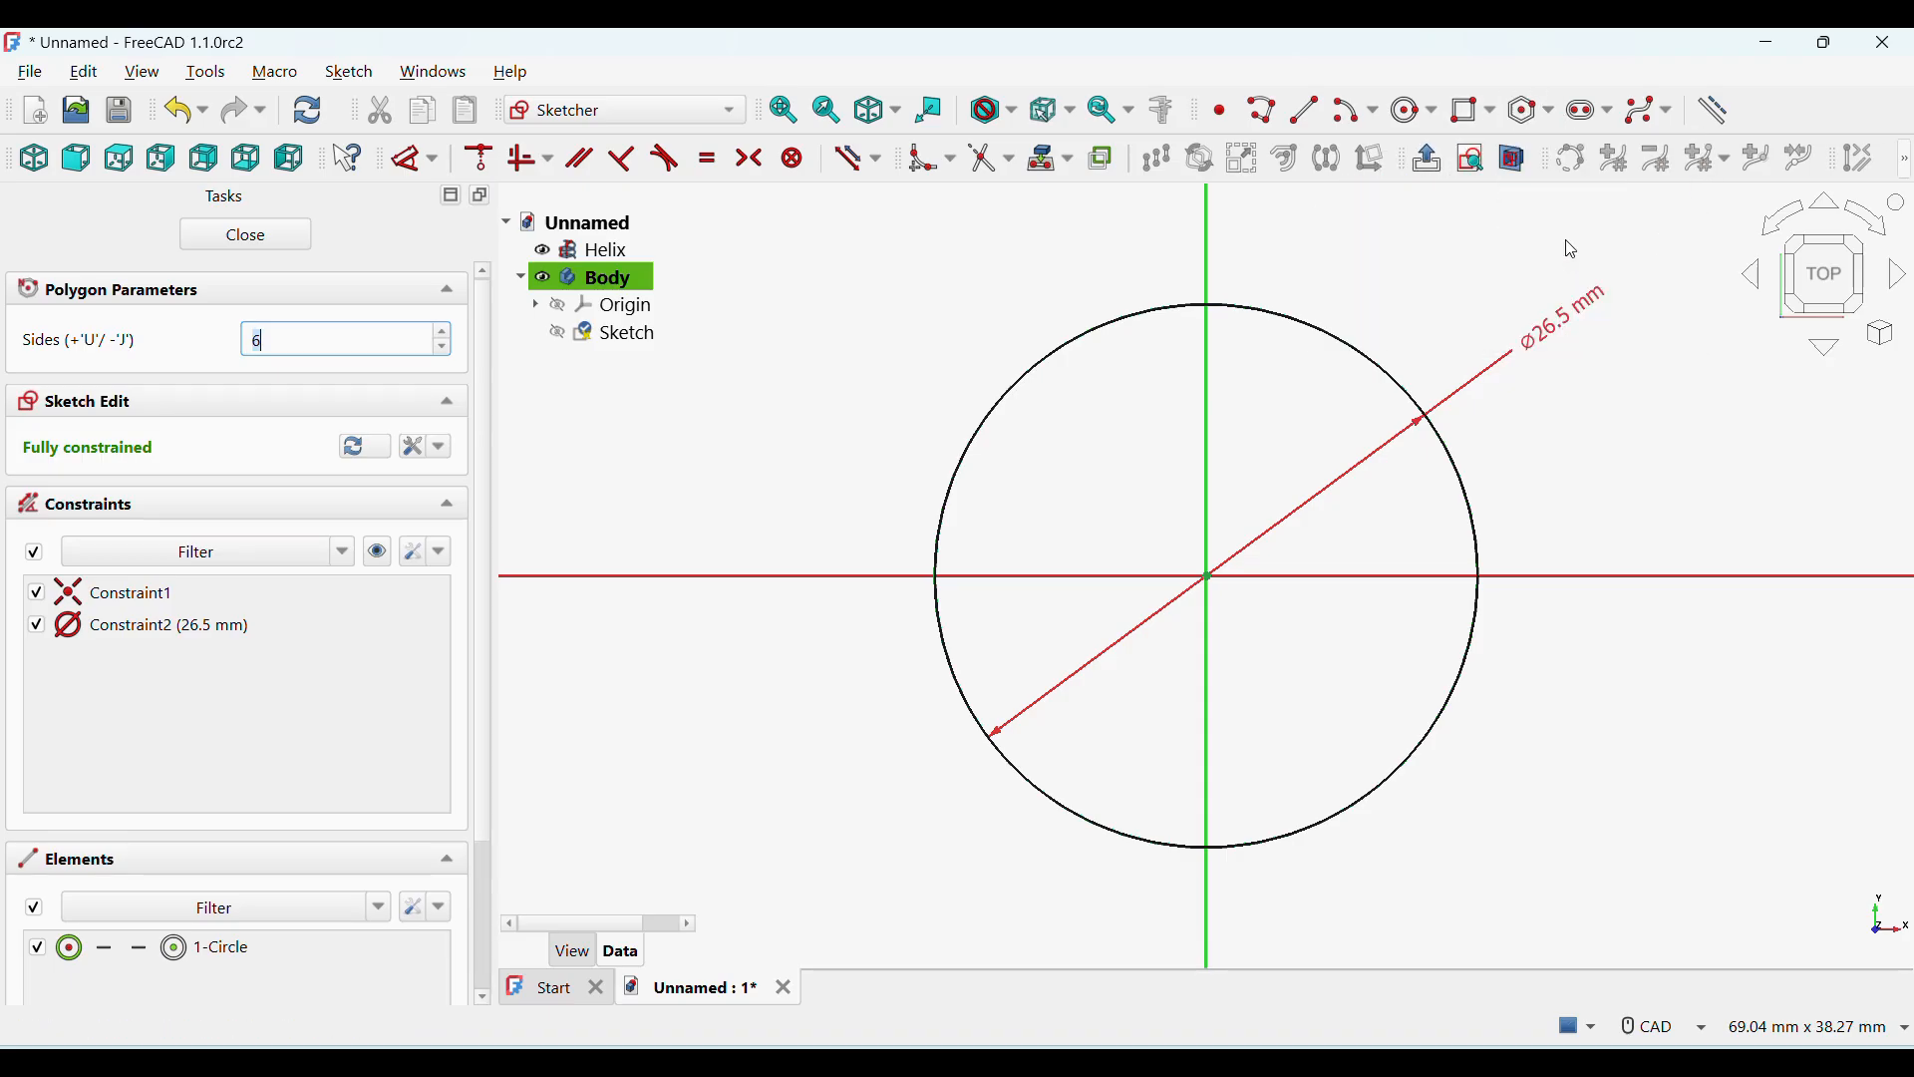
{"action": "left_click", "coordinate": [1209, 576]}
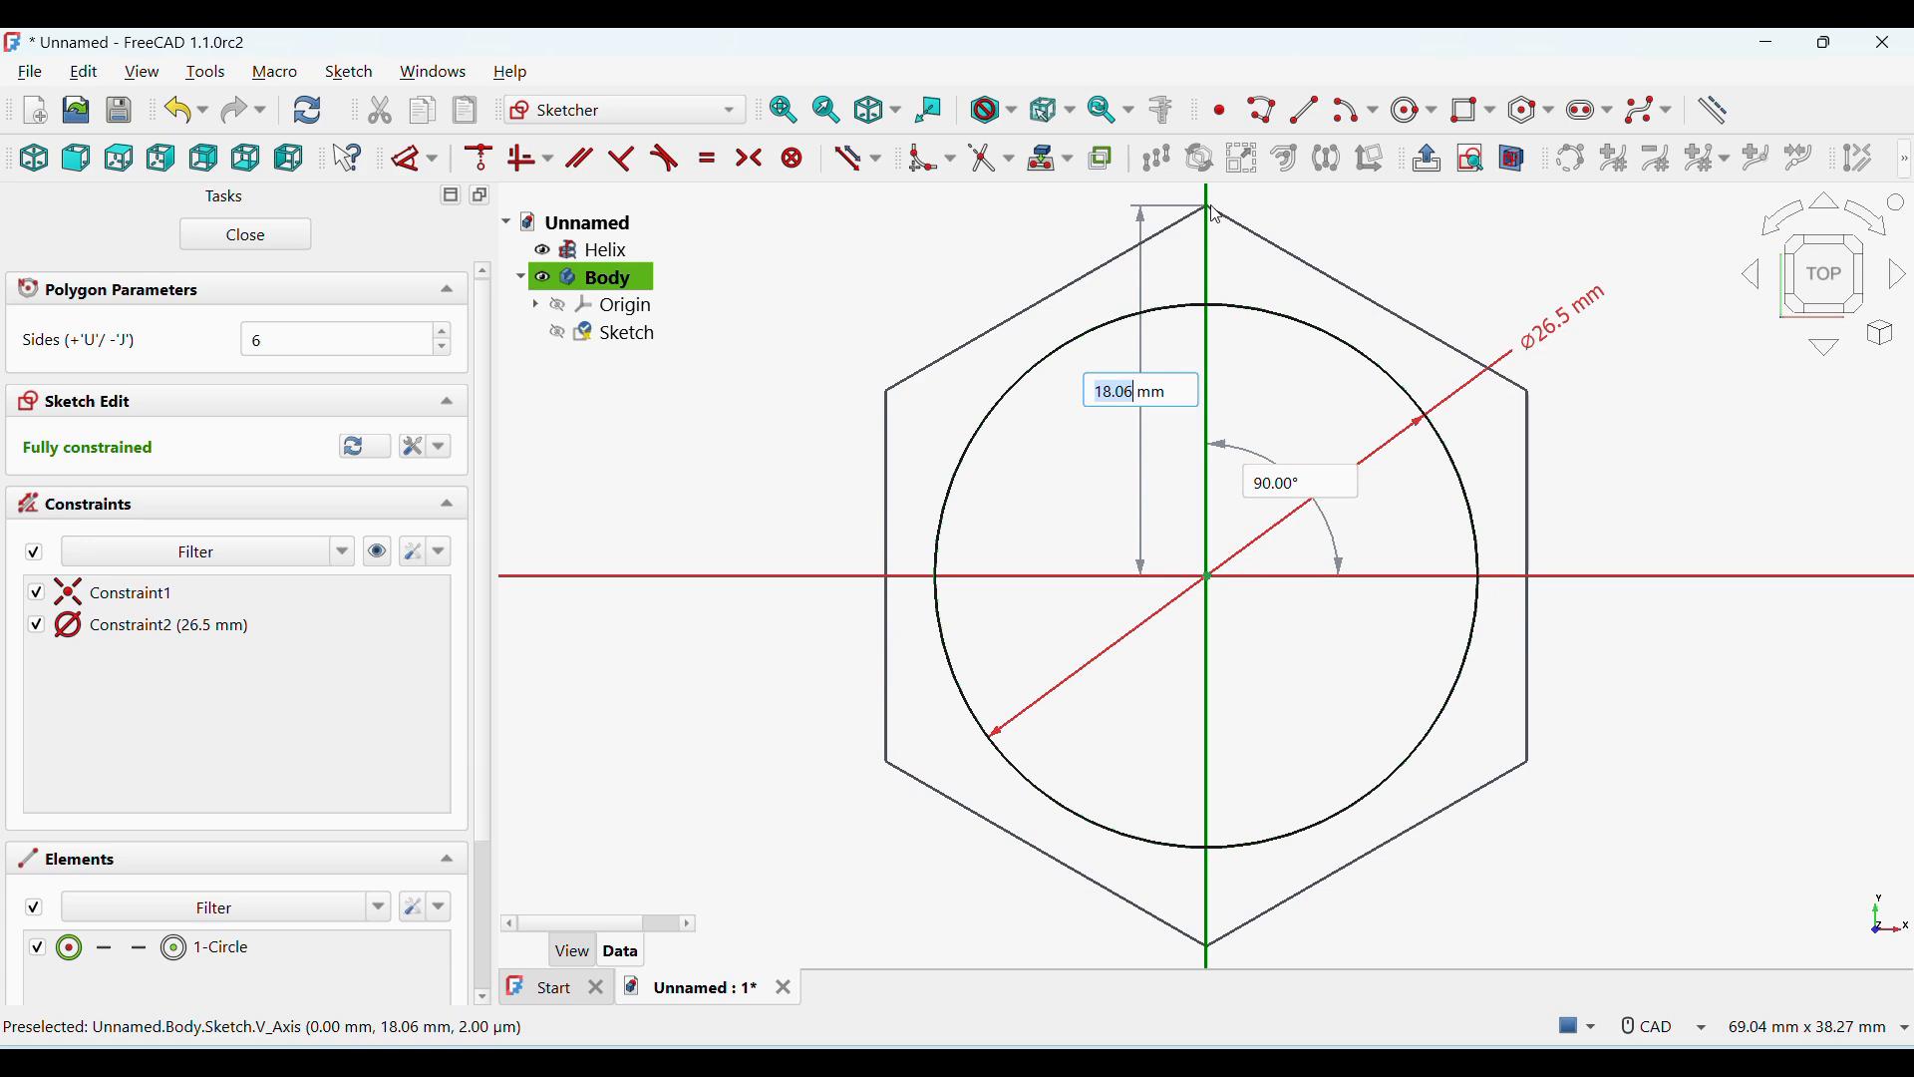
{"action": "left_click", "coordinate": [1208, 206]}
- Set the distance between the hexagon's two vertical sides to 34 mm and finish the sketch
{"action": "left_click", "coordinate": [412, 157]}
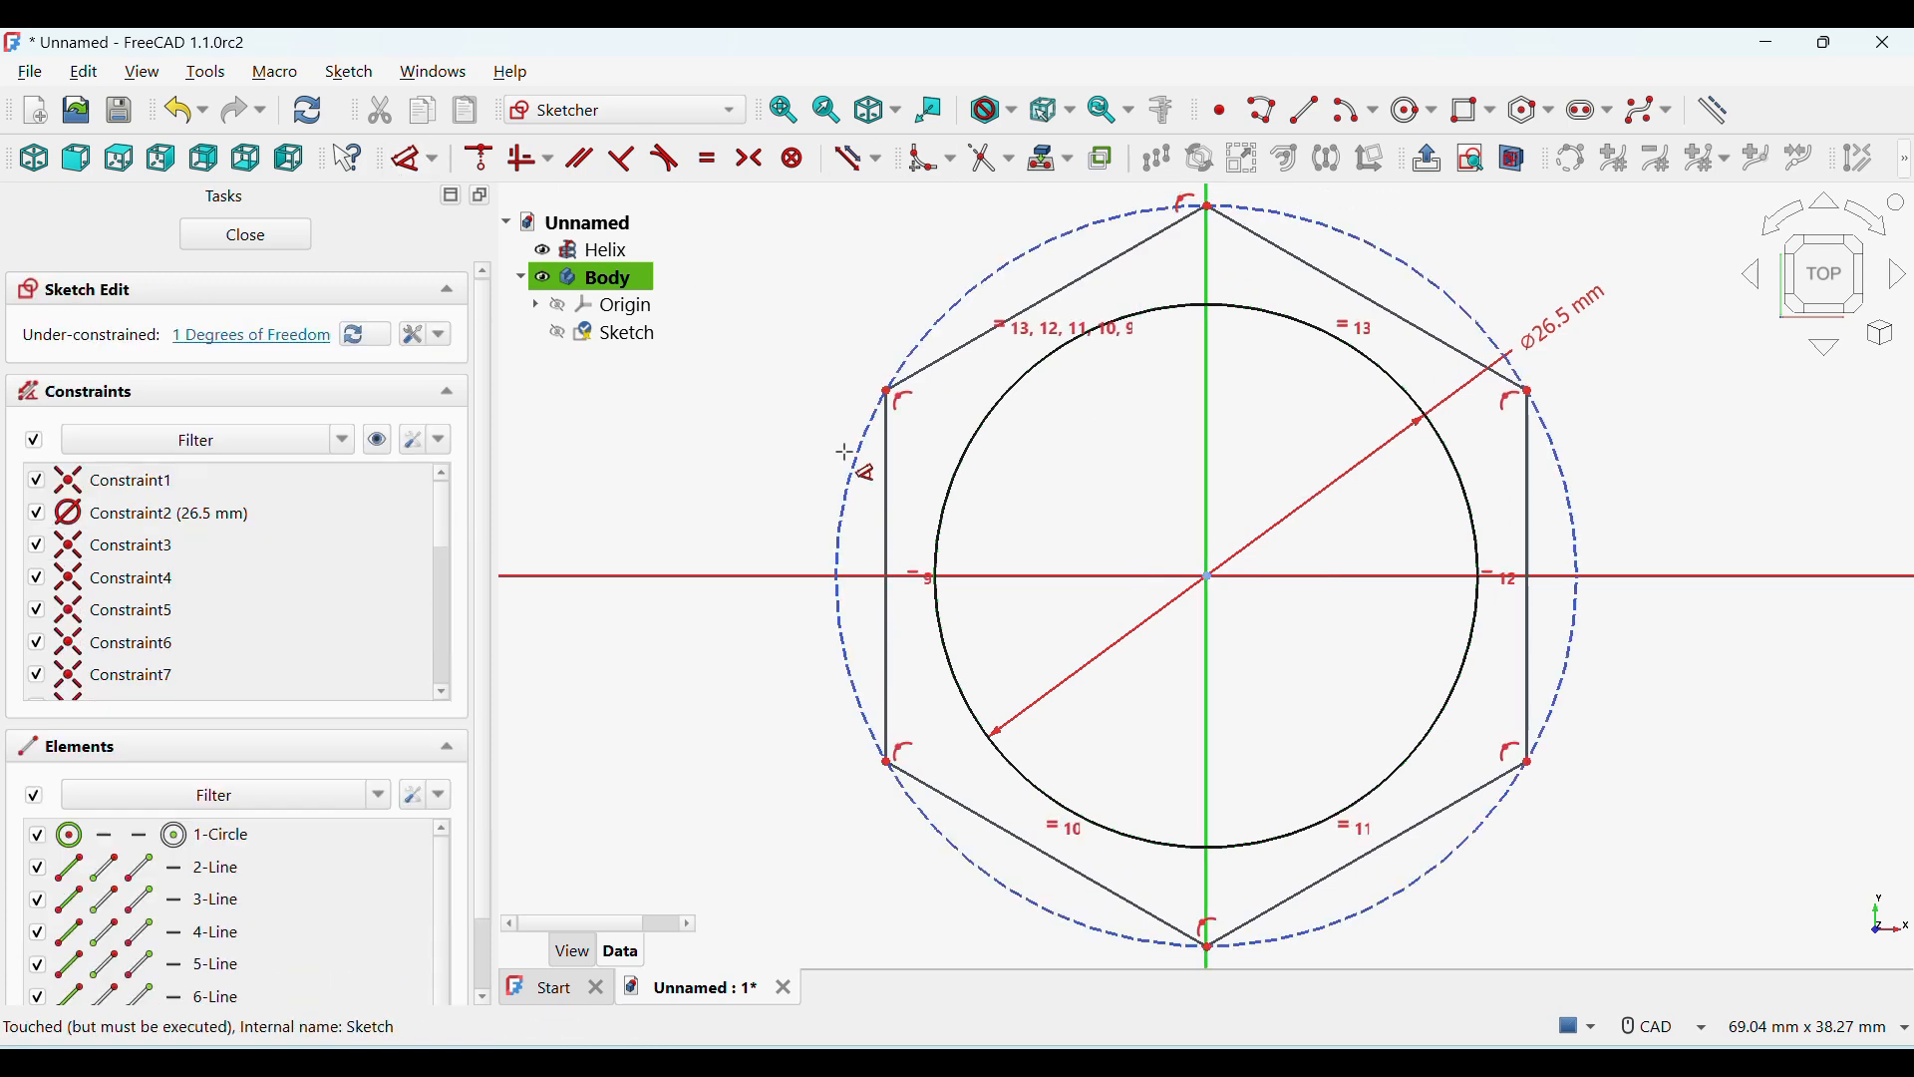
{"action": "left_click", "coordinate": [888, 455]}
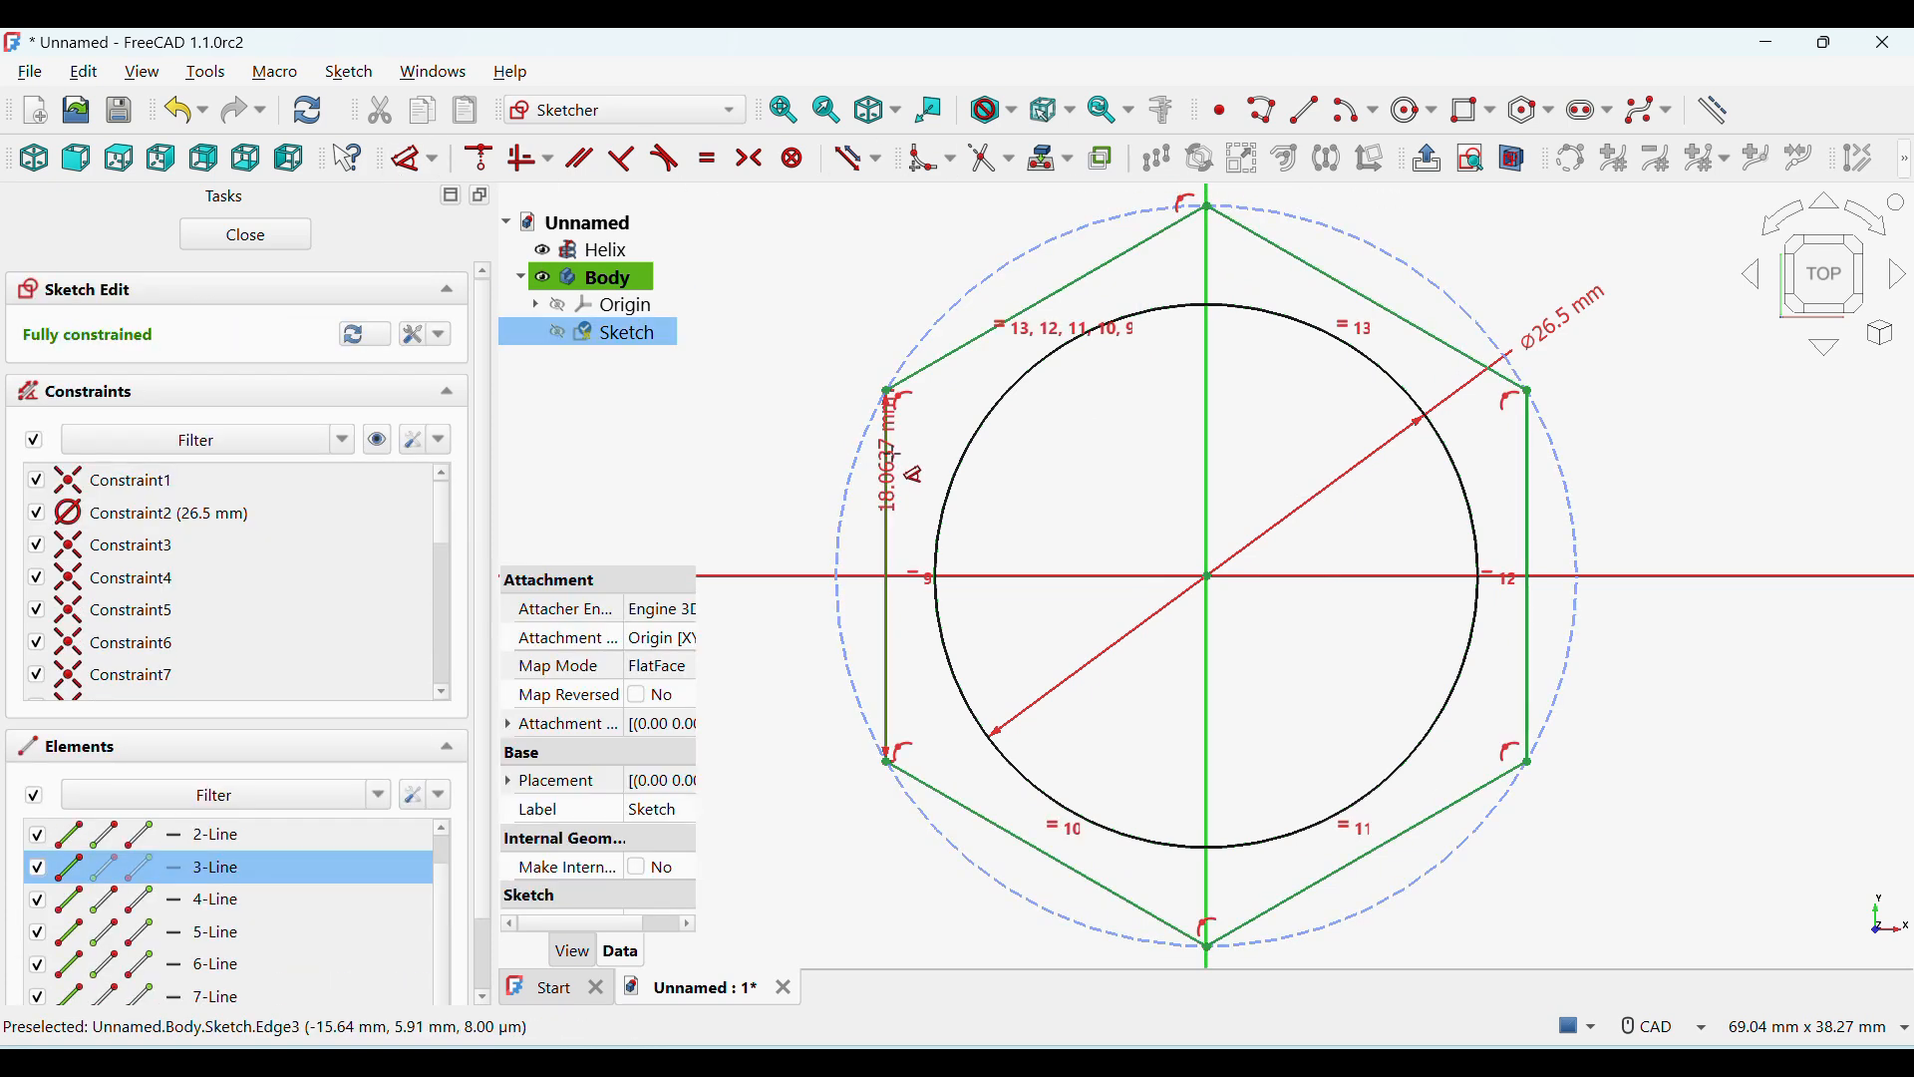
{"action": "left_click", "coordinate": [1528, 484]}
{"action": "left_click", "coordinate": [1530, 231]}
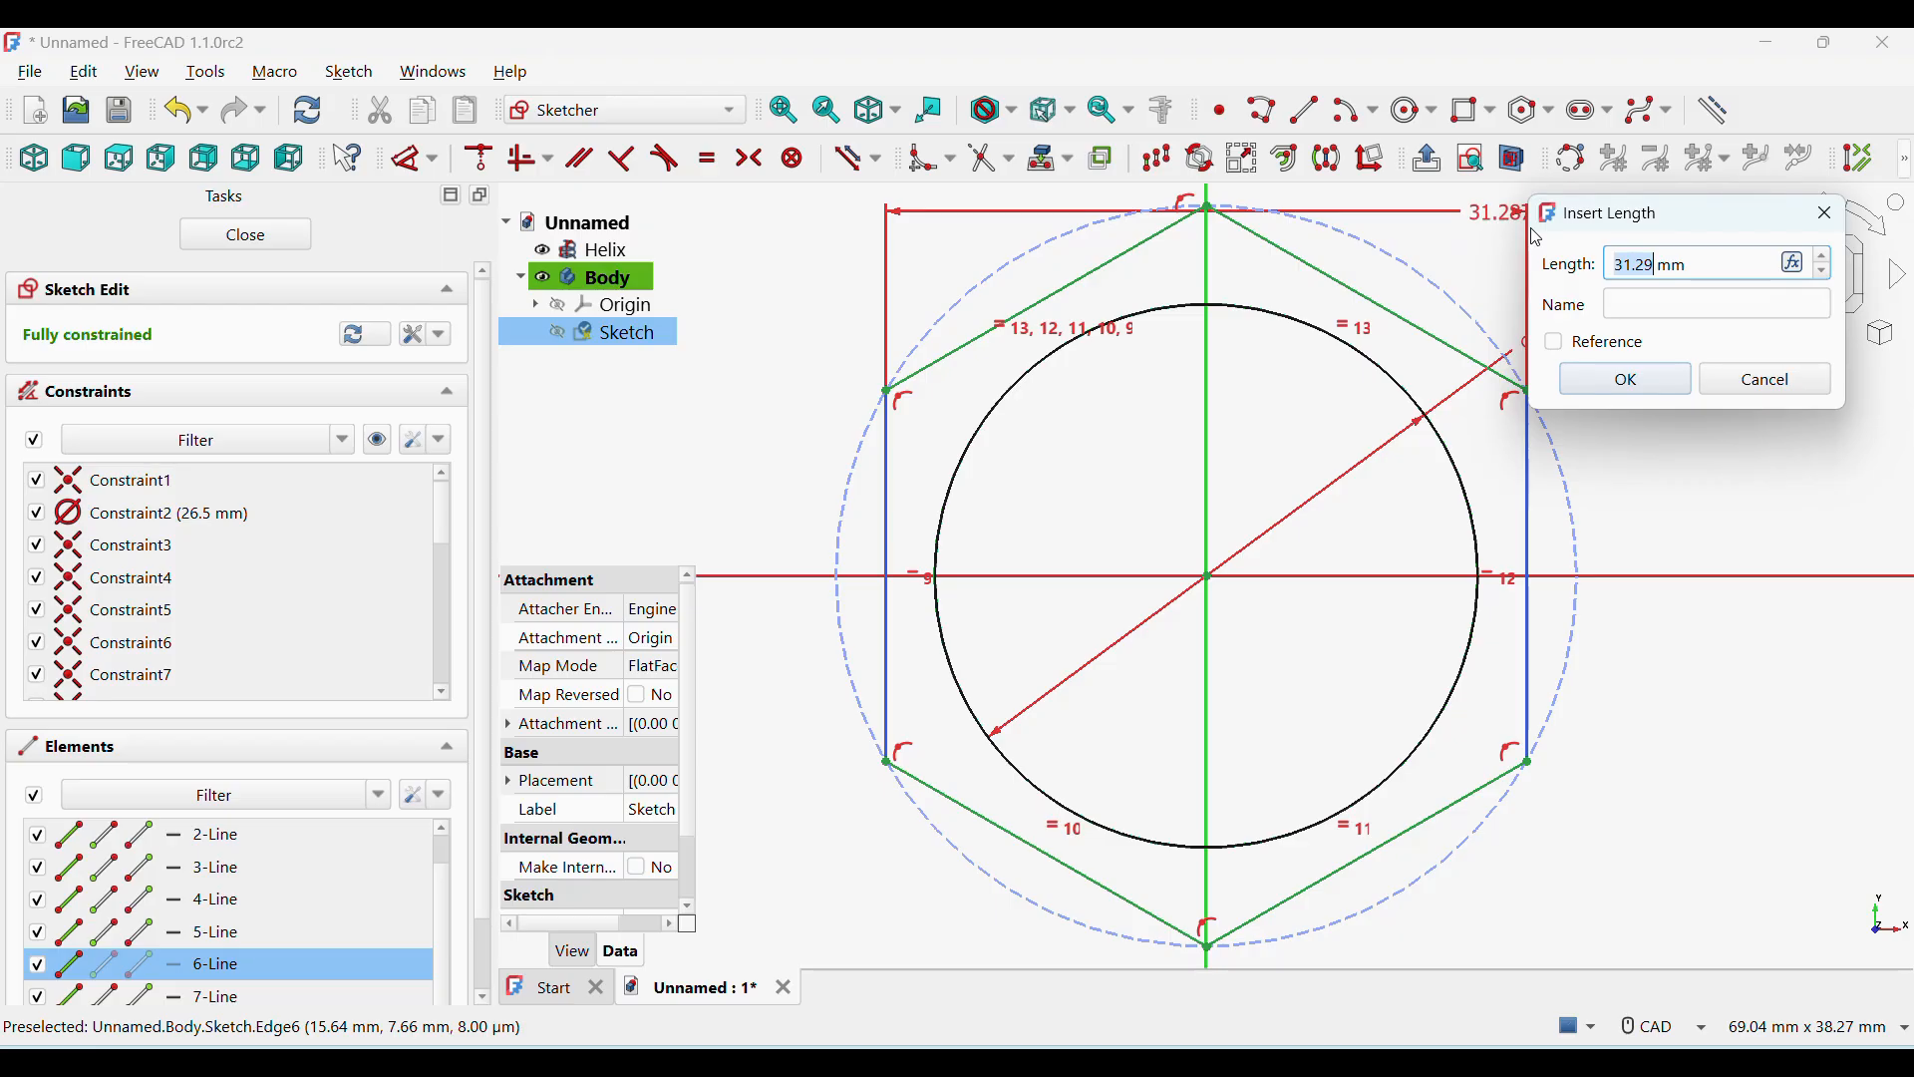
{"action": "type", "text": "34"}
{"action": "key", "text": "Return"}
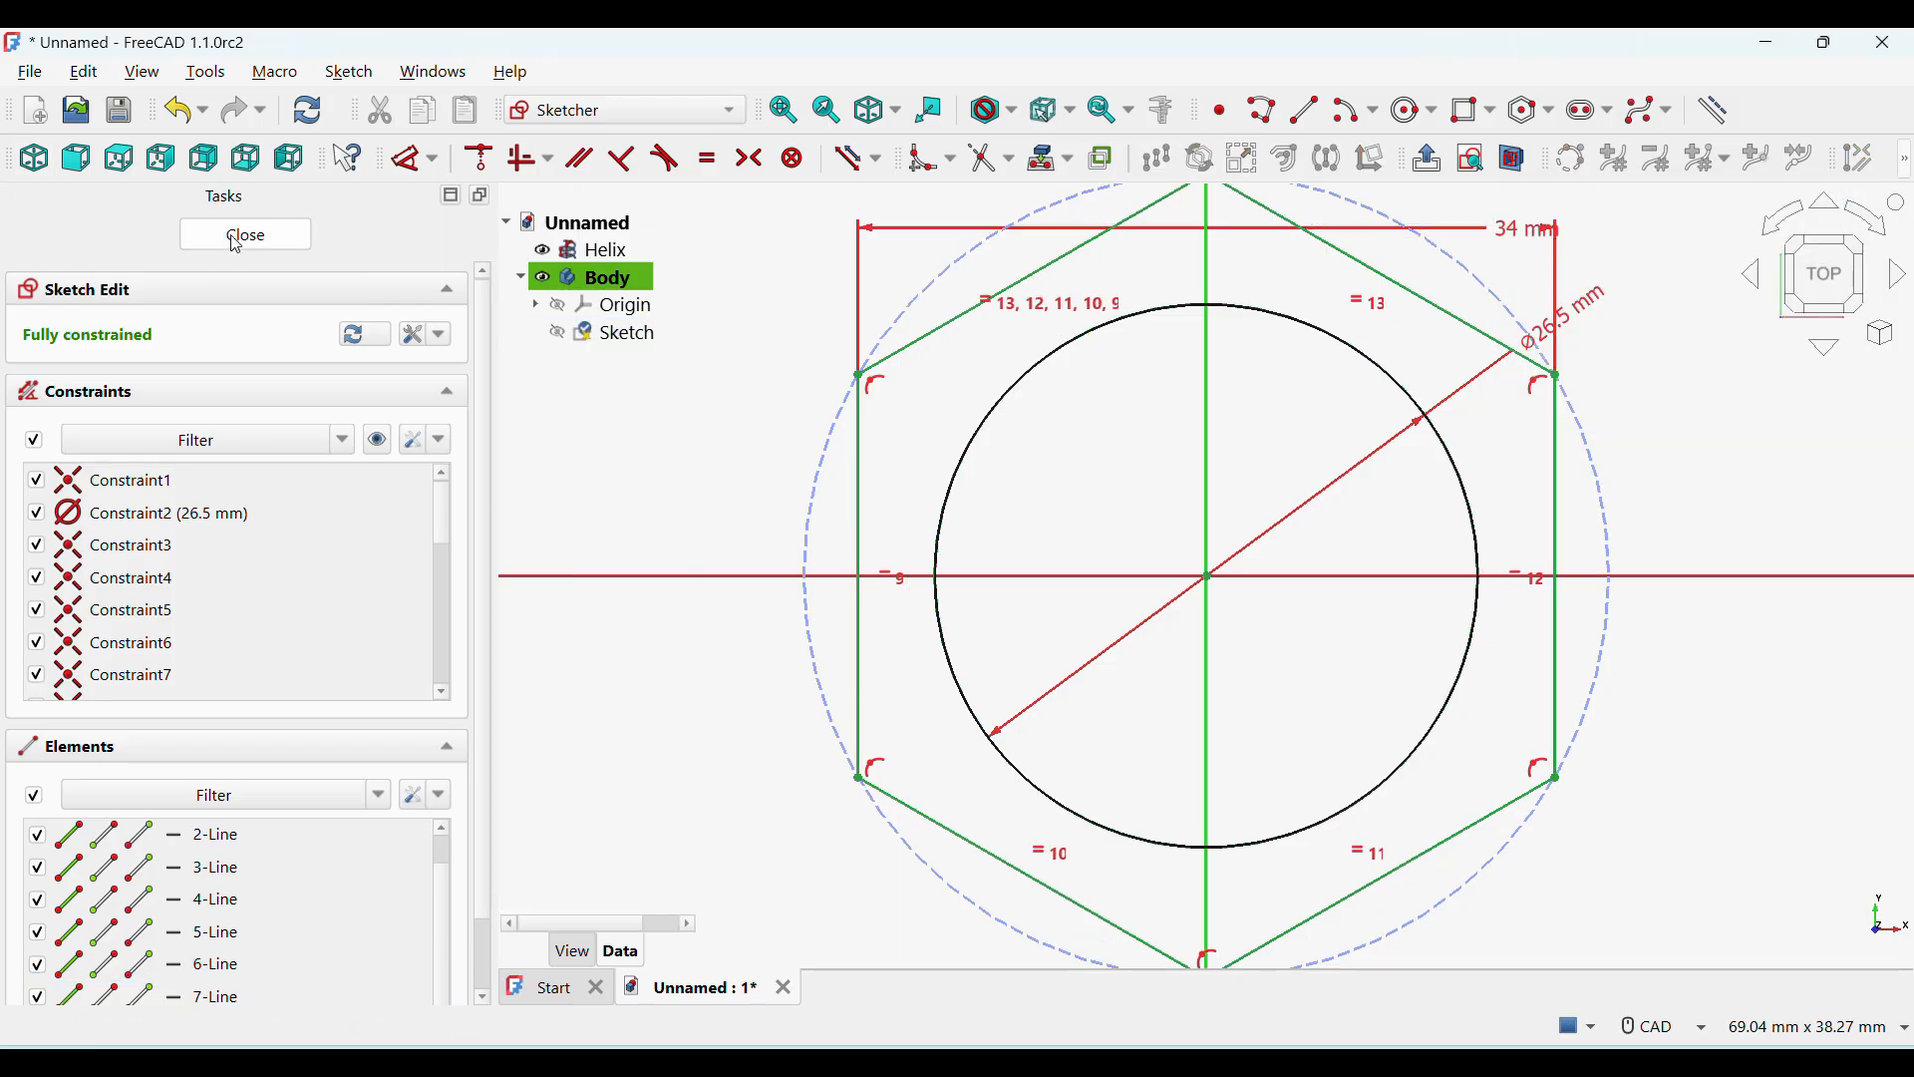
{"action": "scroll", "coordinate": [1136, 411], "scroll_direction": "down", "scroll_amount": 1}
{"action": "scroll", "coordinate": [1136, 411], "scroll_direction": "down", "scroll_amount": 2}
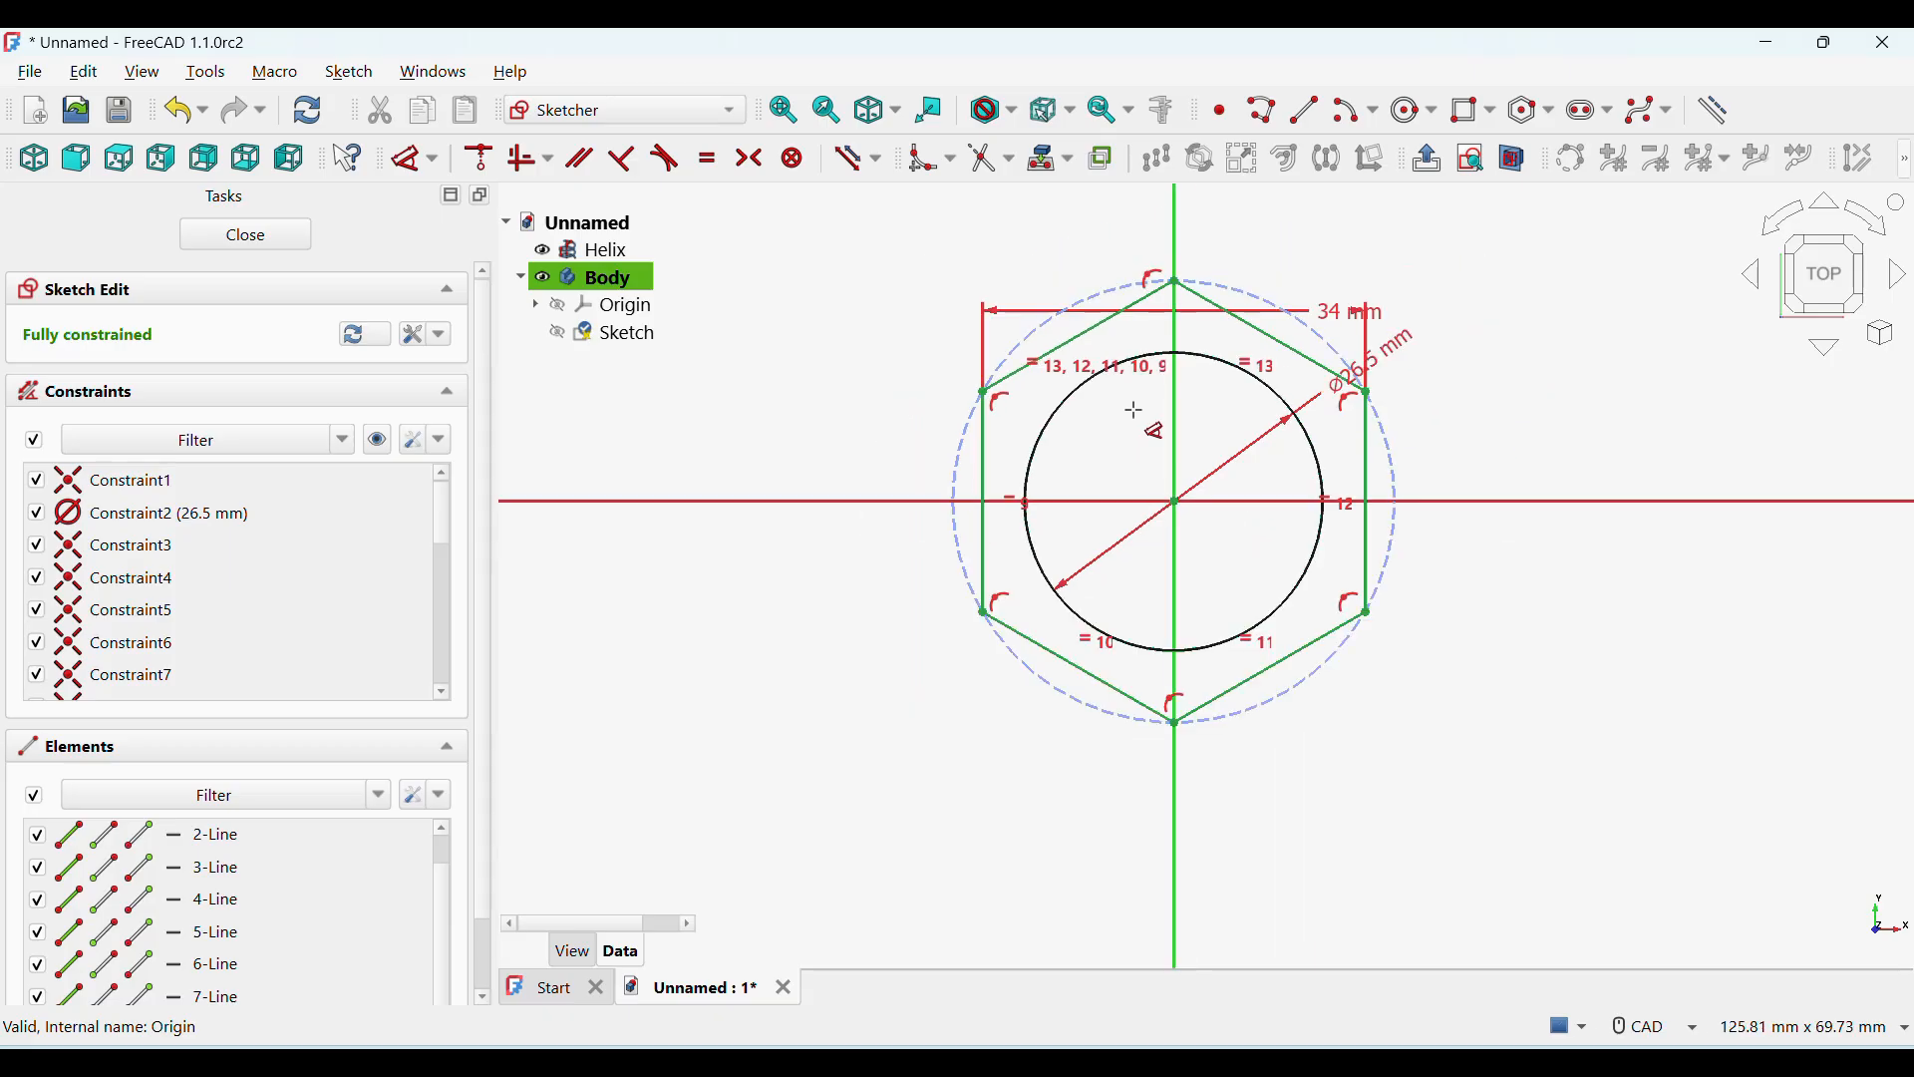
{"action": "left_click", "coordinate": [244, 235]}
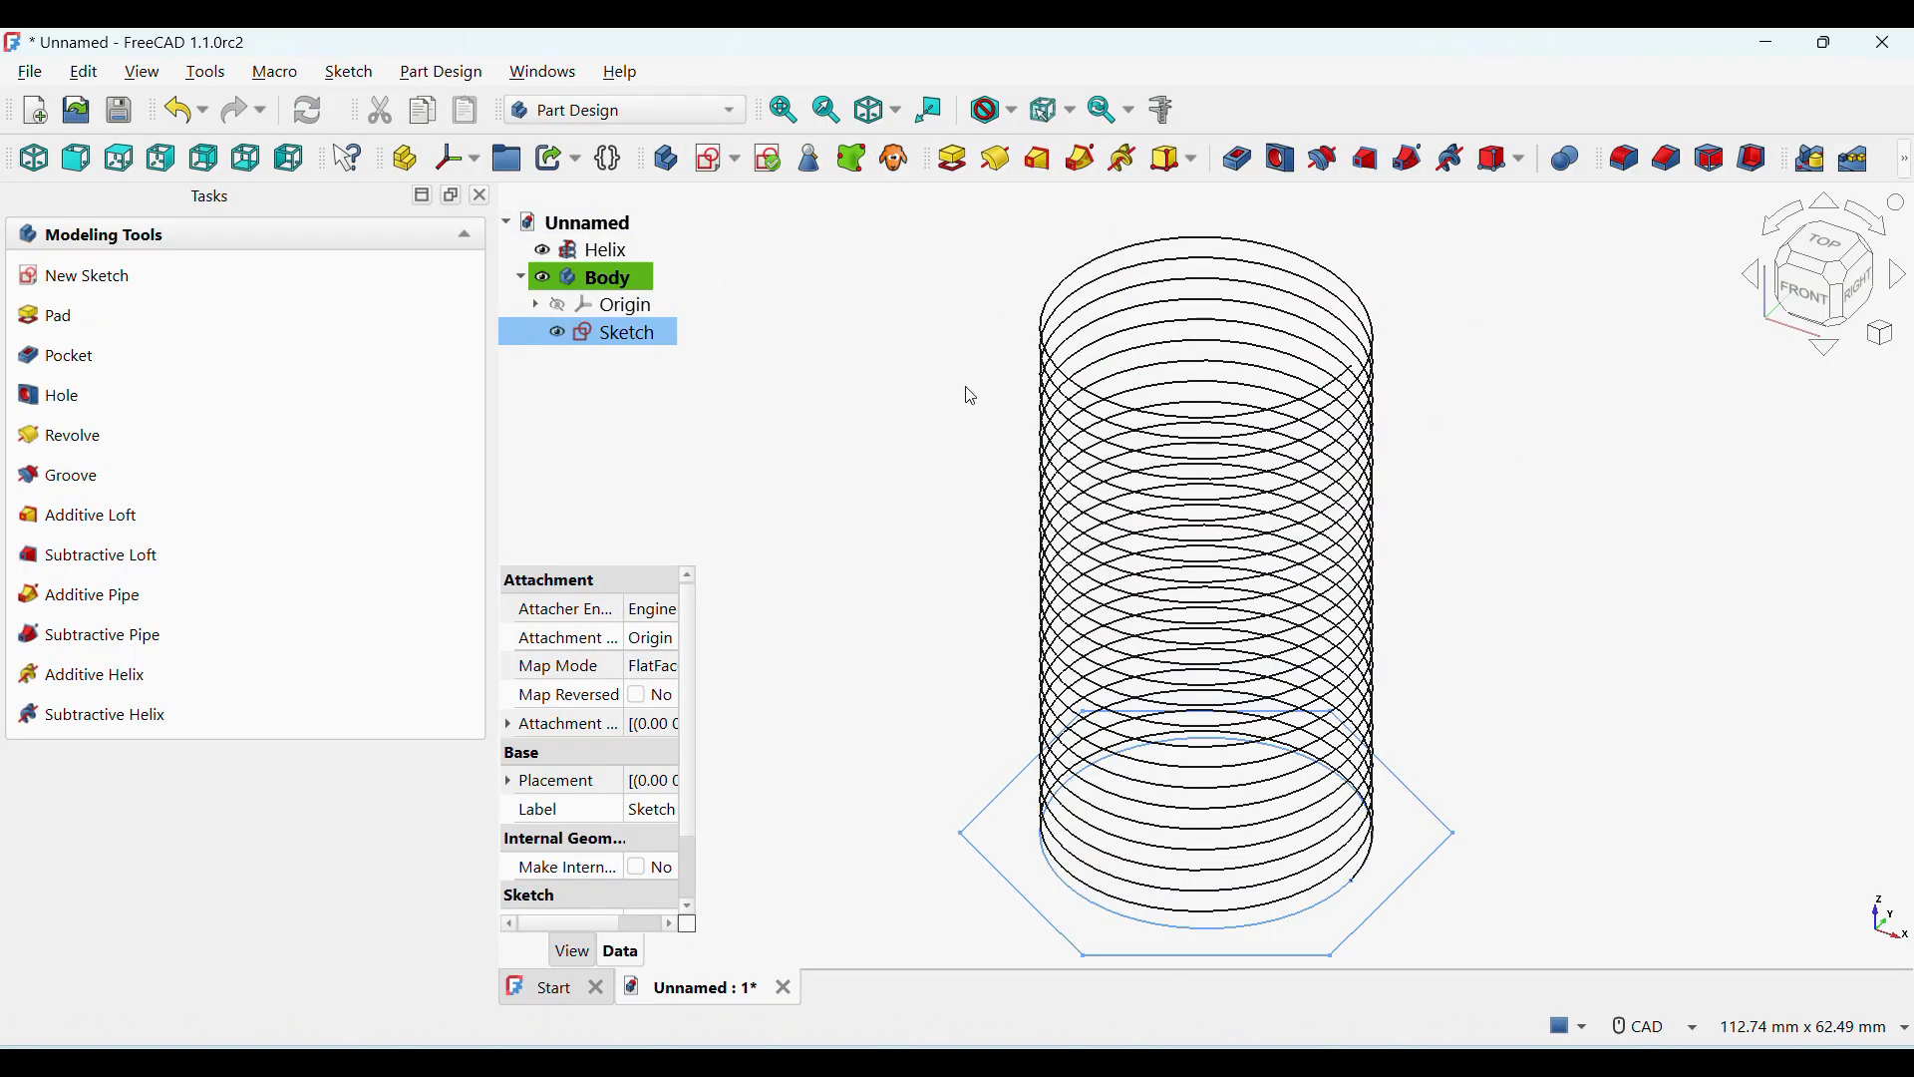
- Pad the hexagon sketch with its circular hole to a length of 20 mm
{"action": "scroll", "coordinate": [915, 413], "scroll_direction": "down", "scroll_amount": 1}
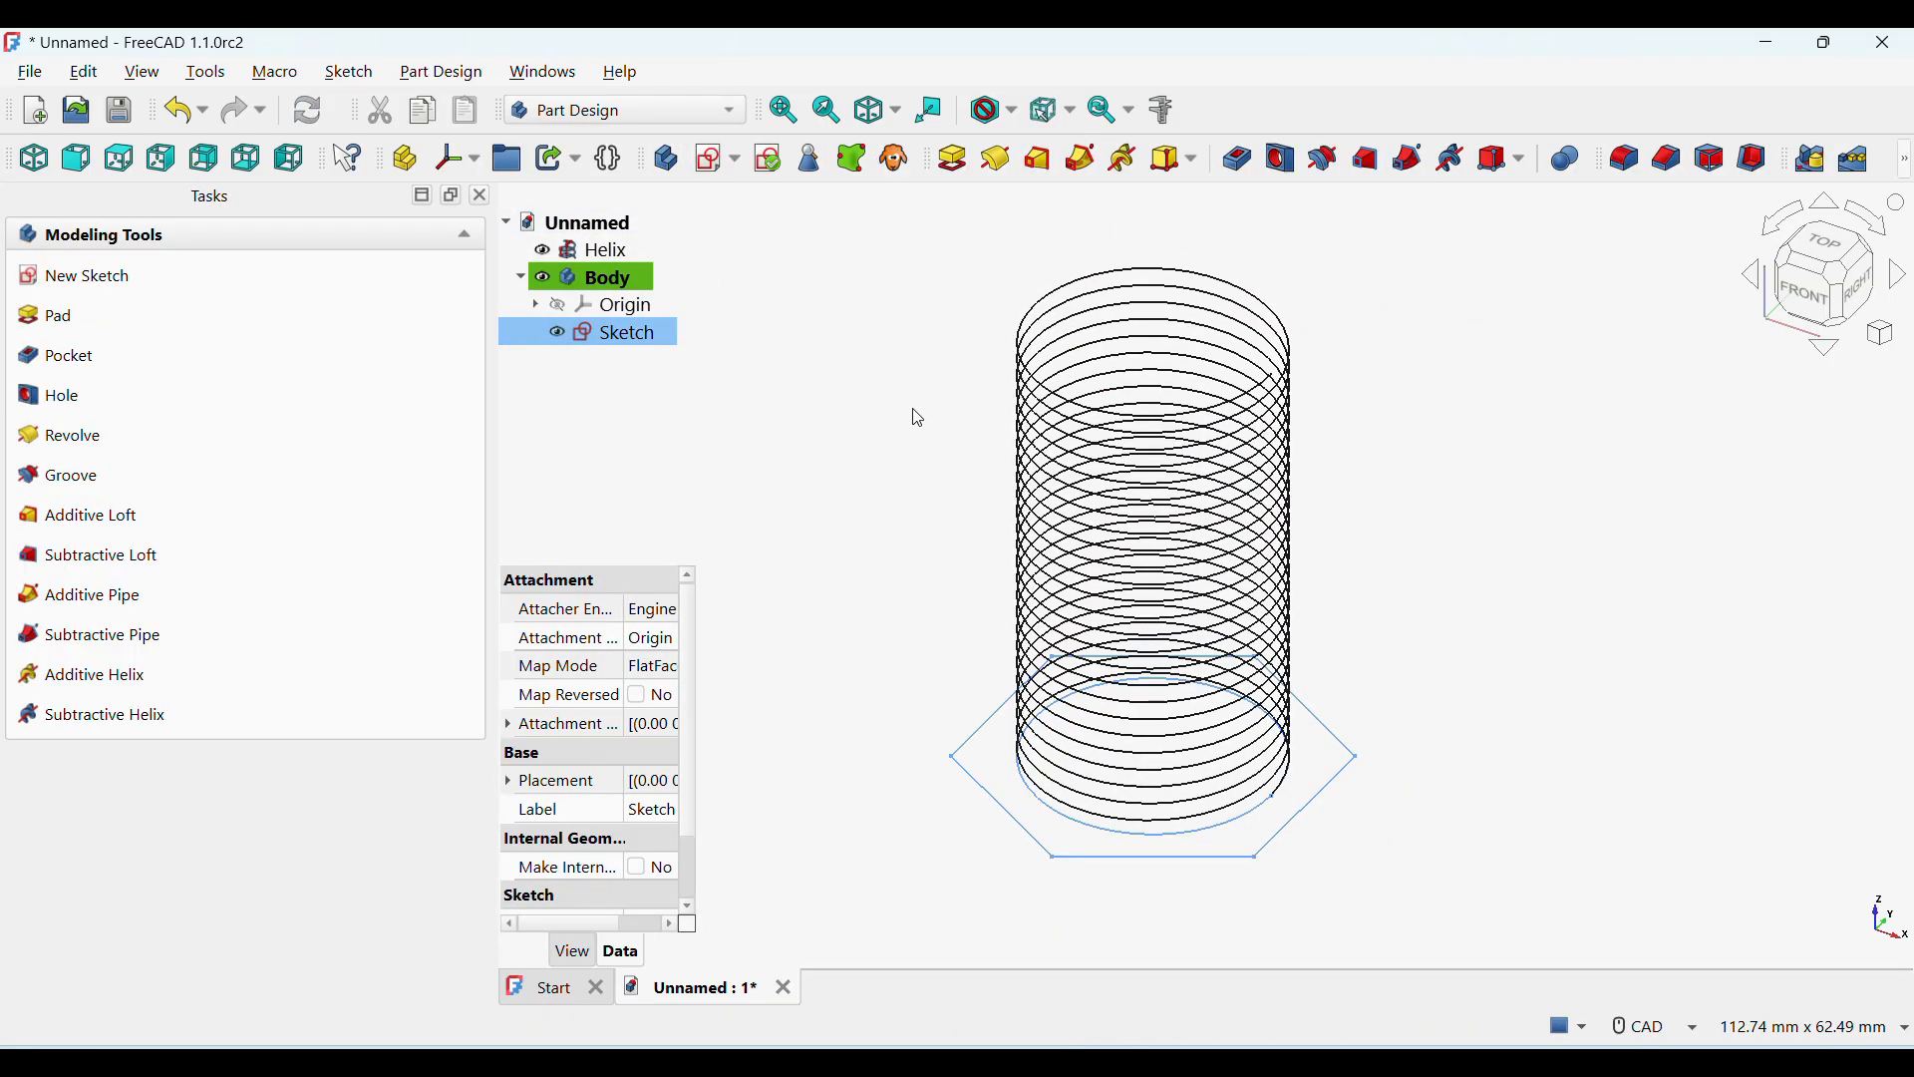
{"action": "left_click", "coordinate": [955, 163]}
{"action": "type", "text": "20"}
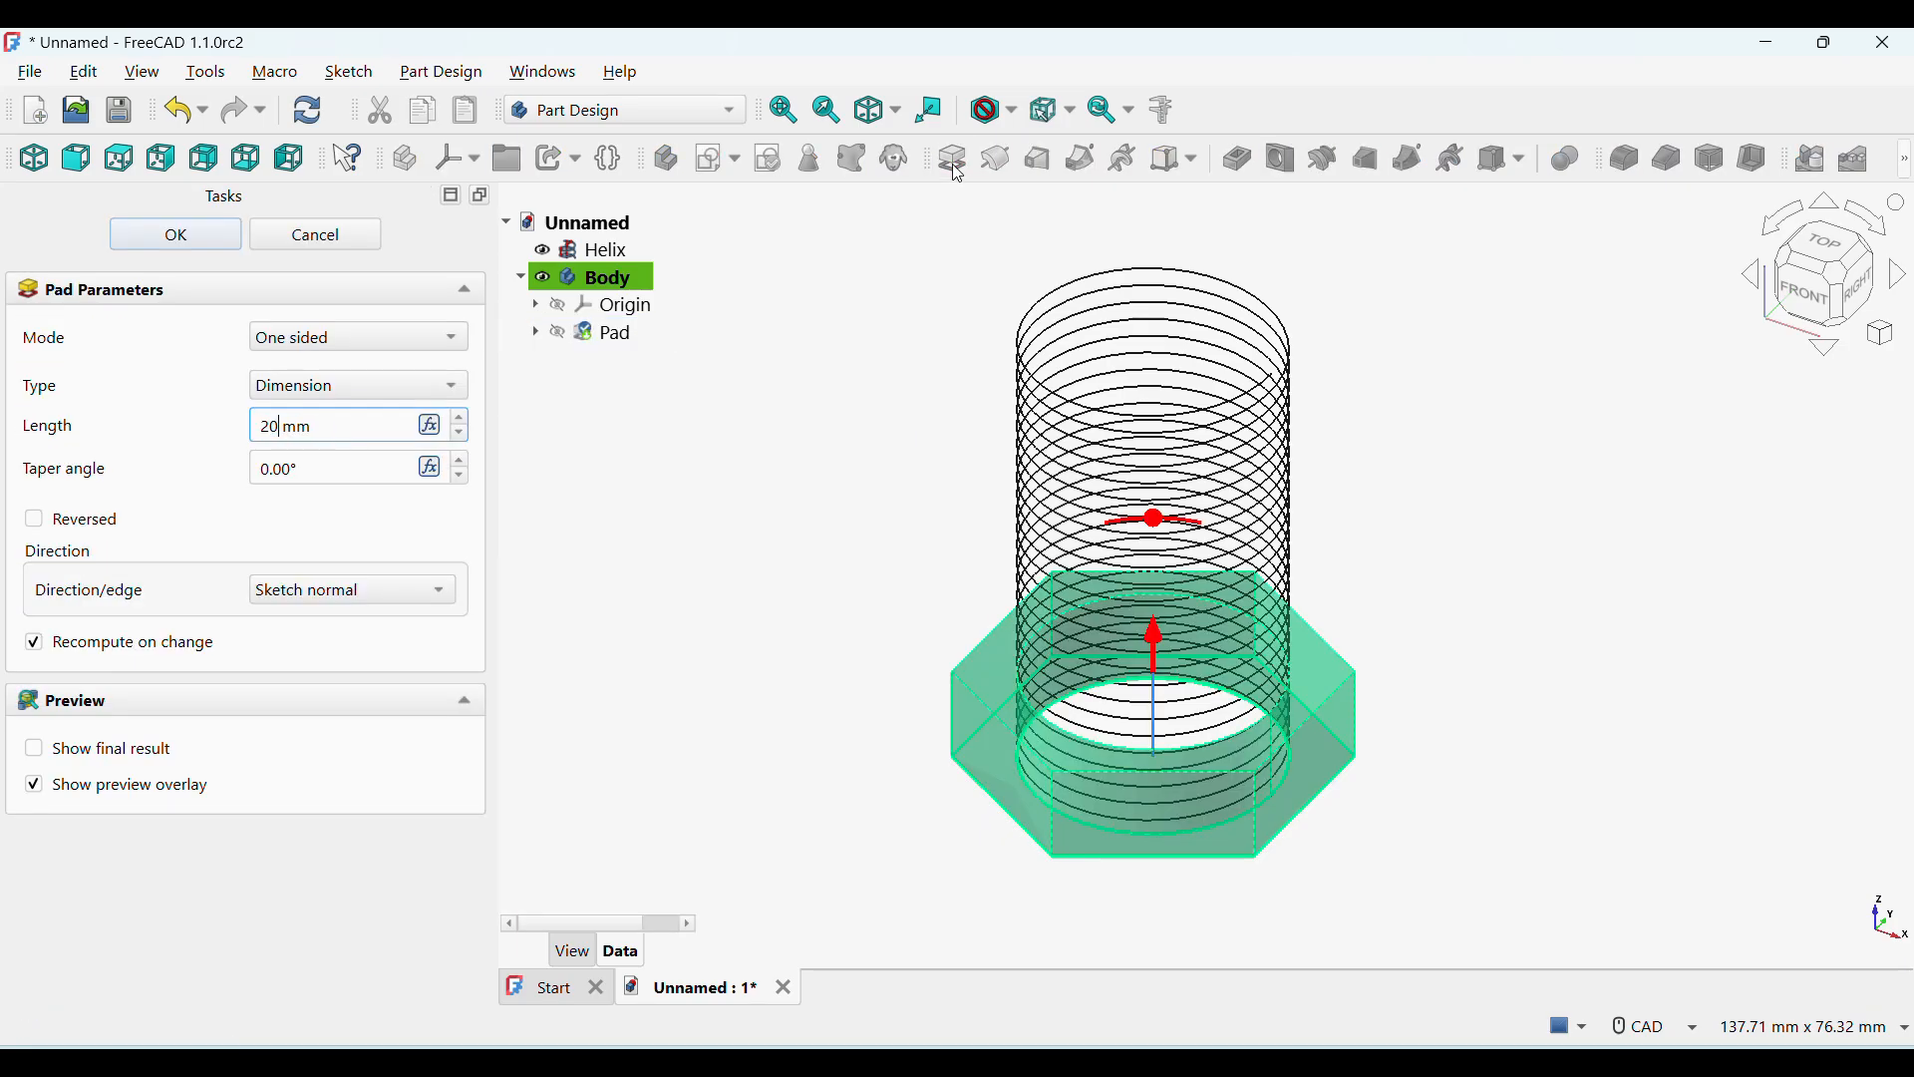
{"action": "left_click", "coordinate": [200, 235]}
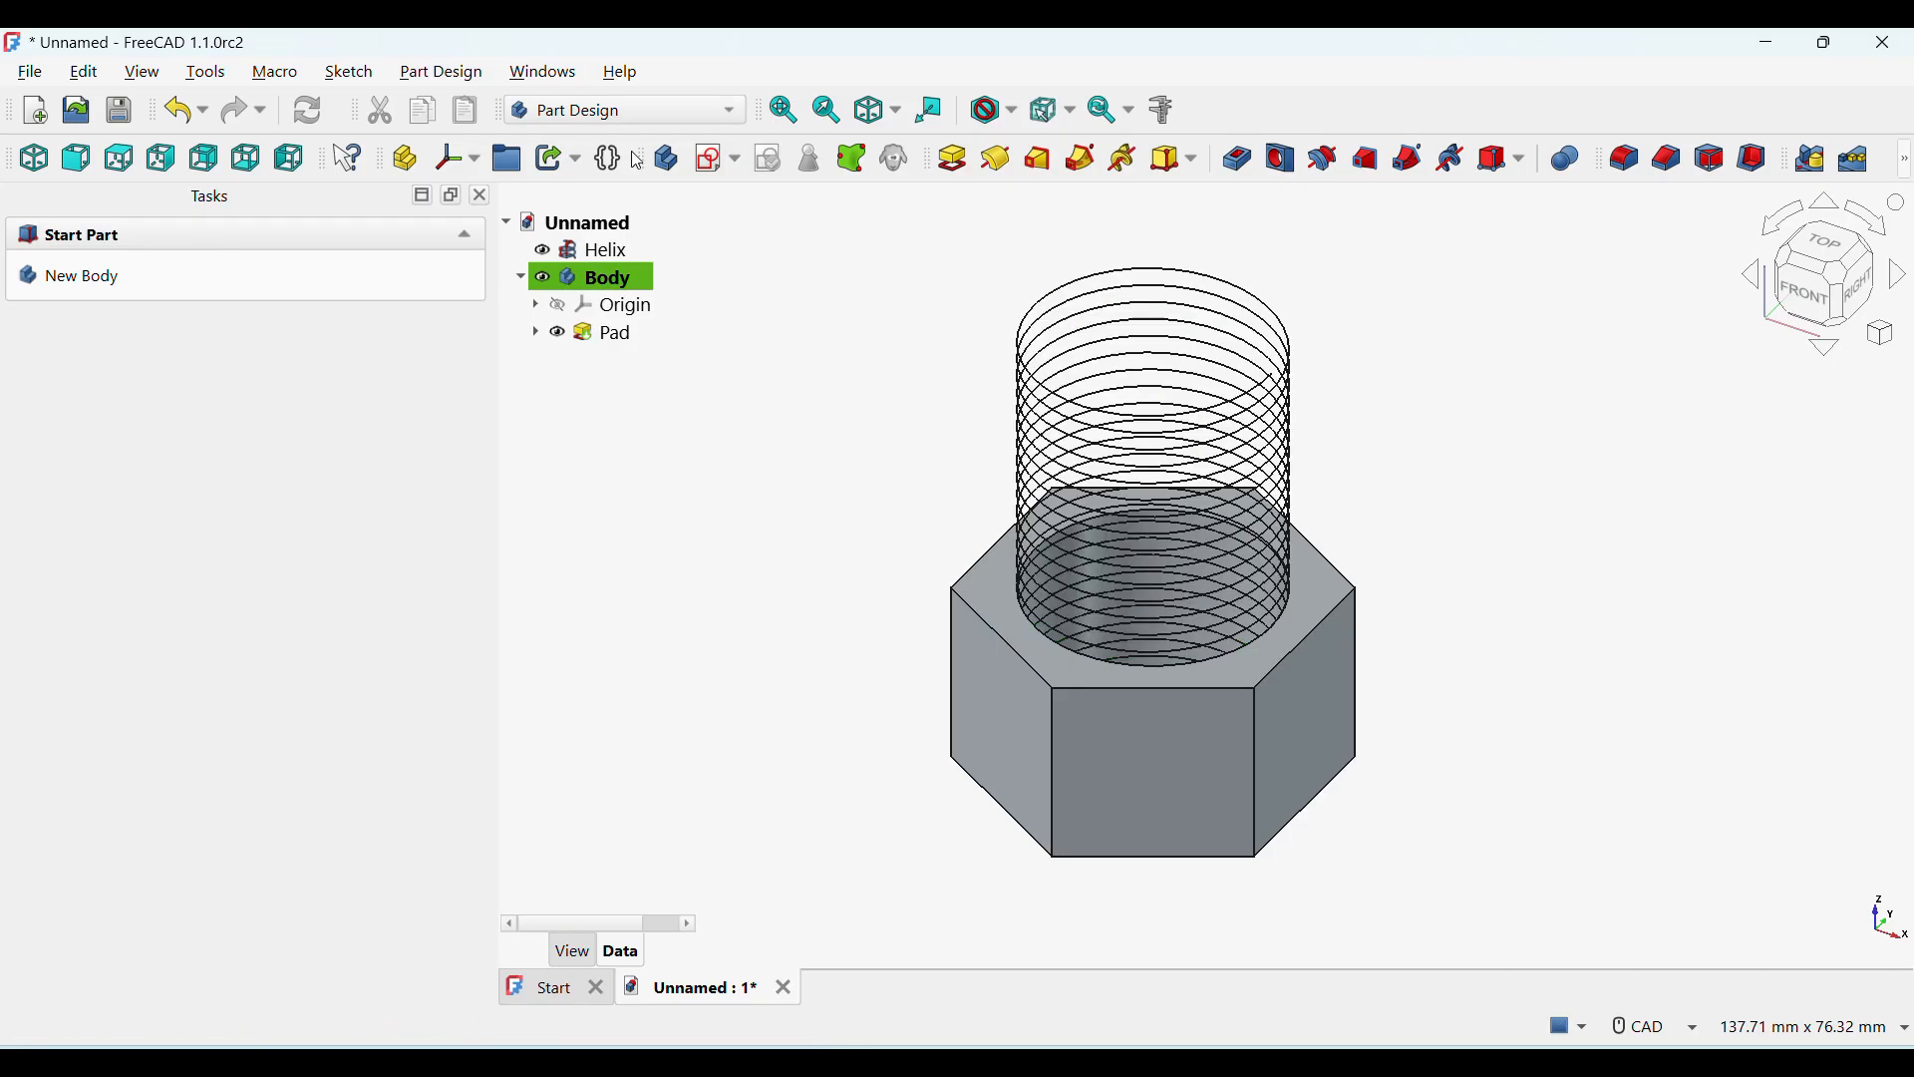
{"action": "left_click", "coordinate": [737, 159]}
{"action": "left_click", "coordinate": [760, 194]}
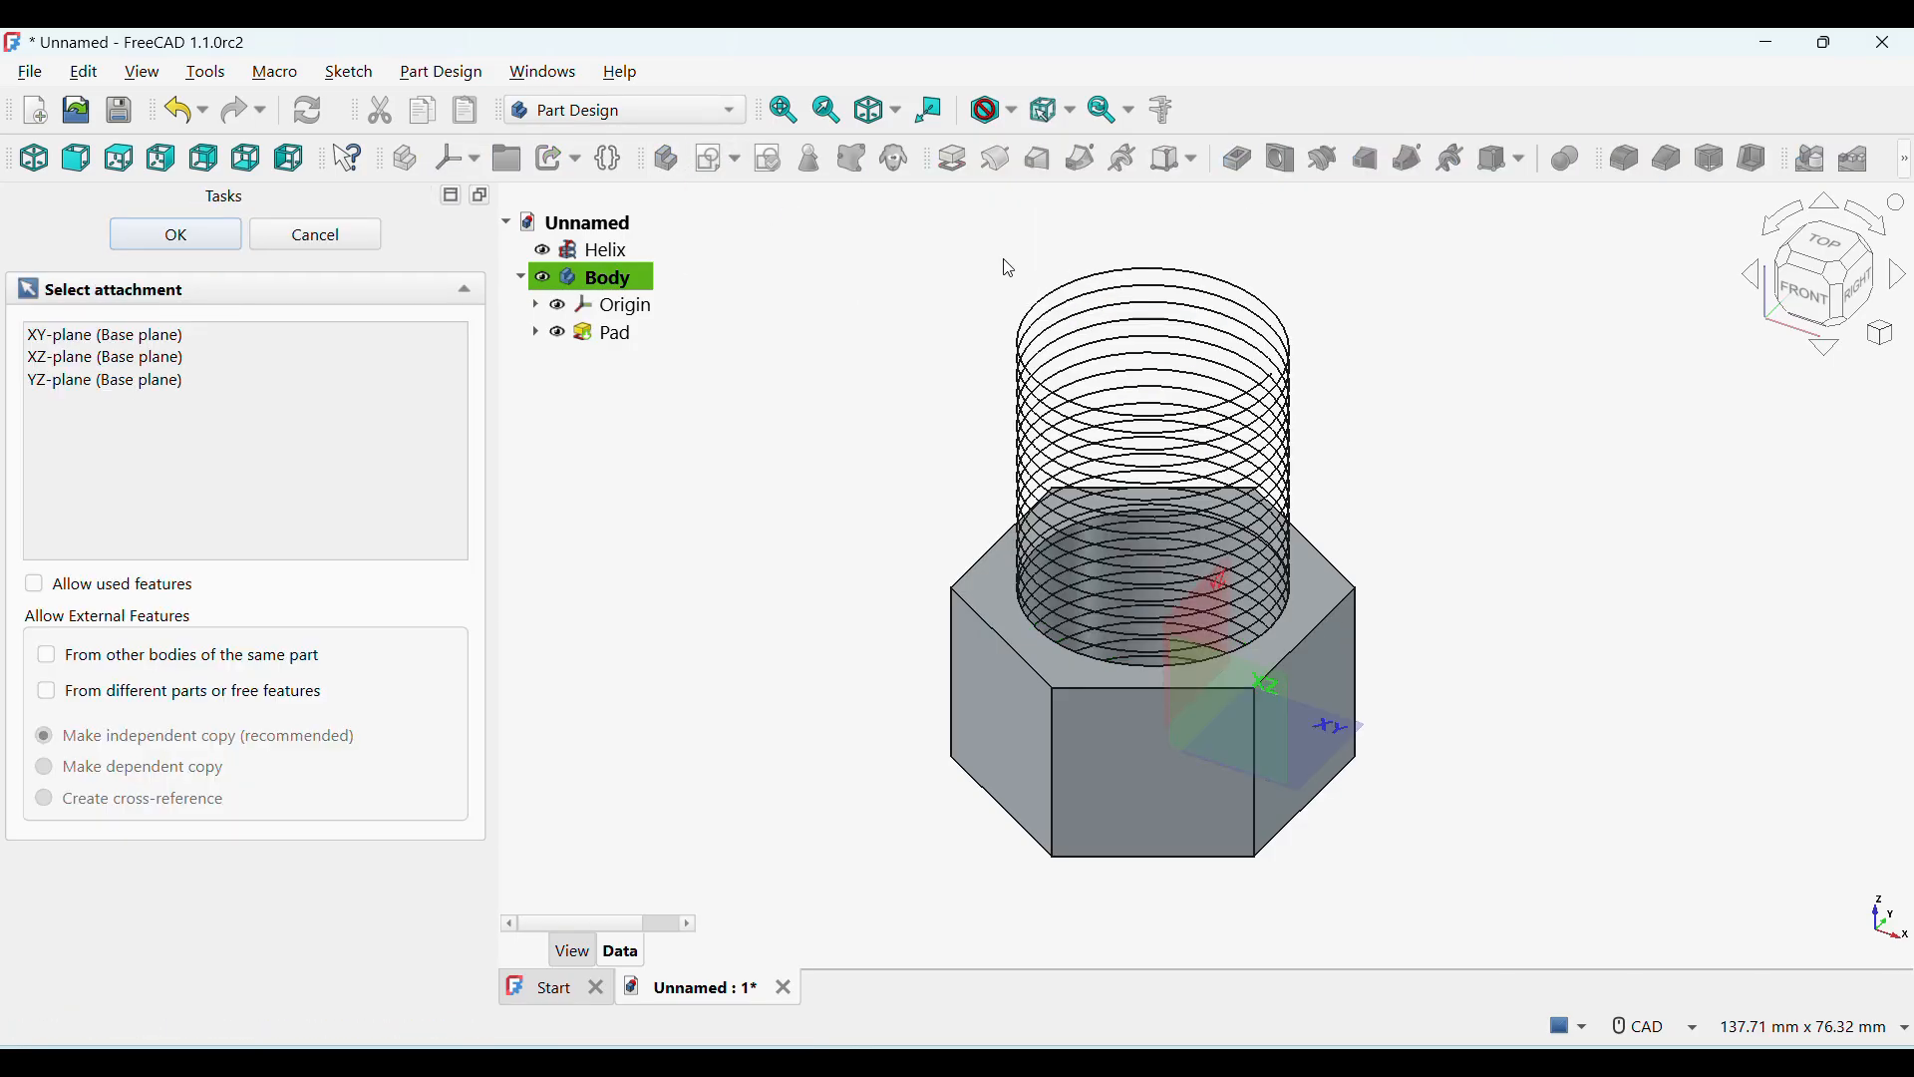
{"action": "left_click", "coordinate": [1265, 709]}
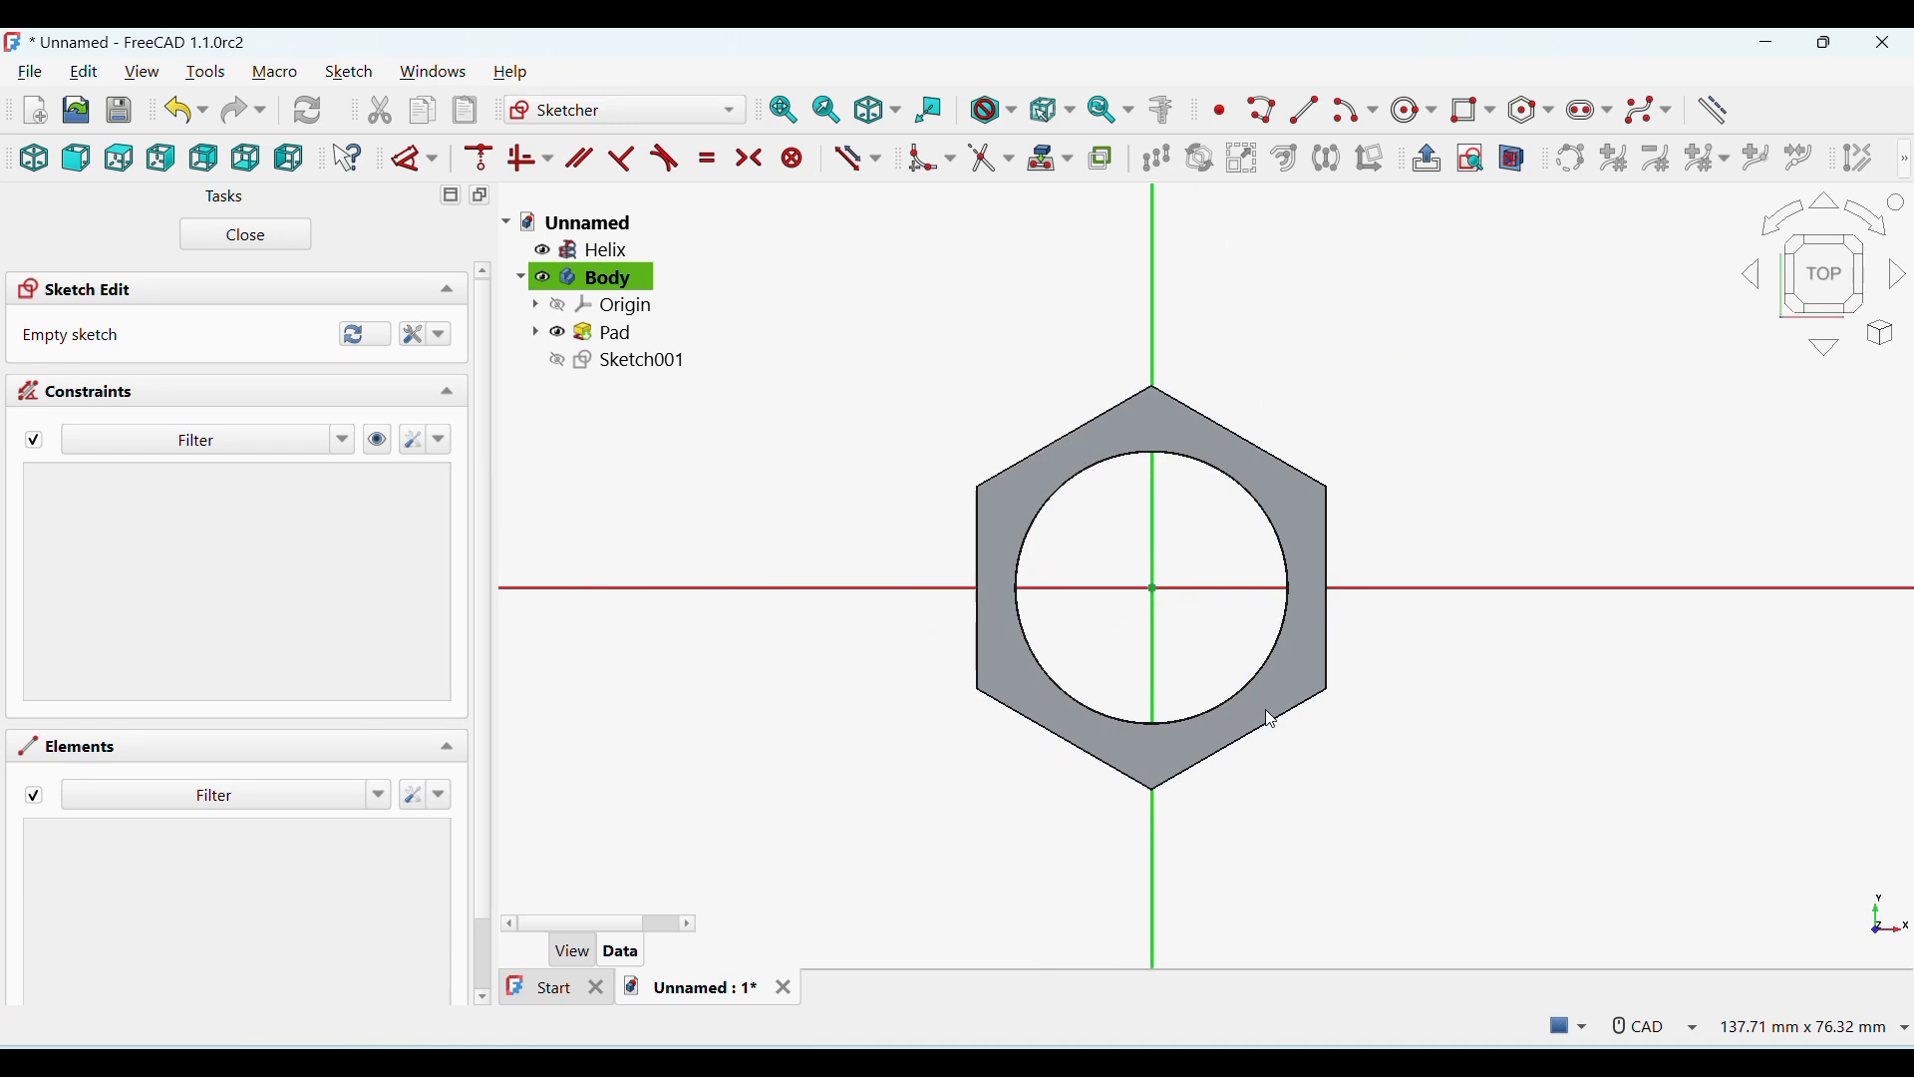
{"action": "left_click", "coordinate": [630, 361]}
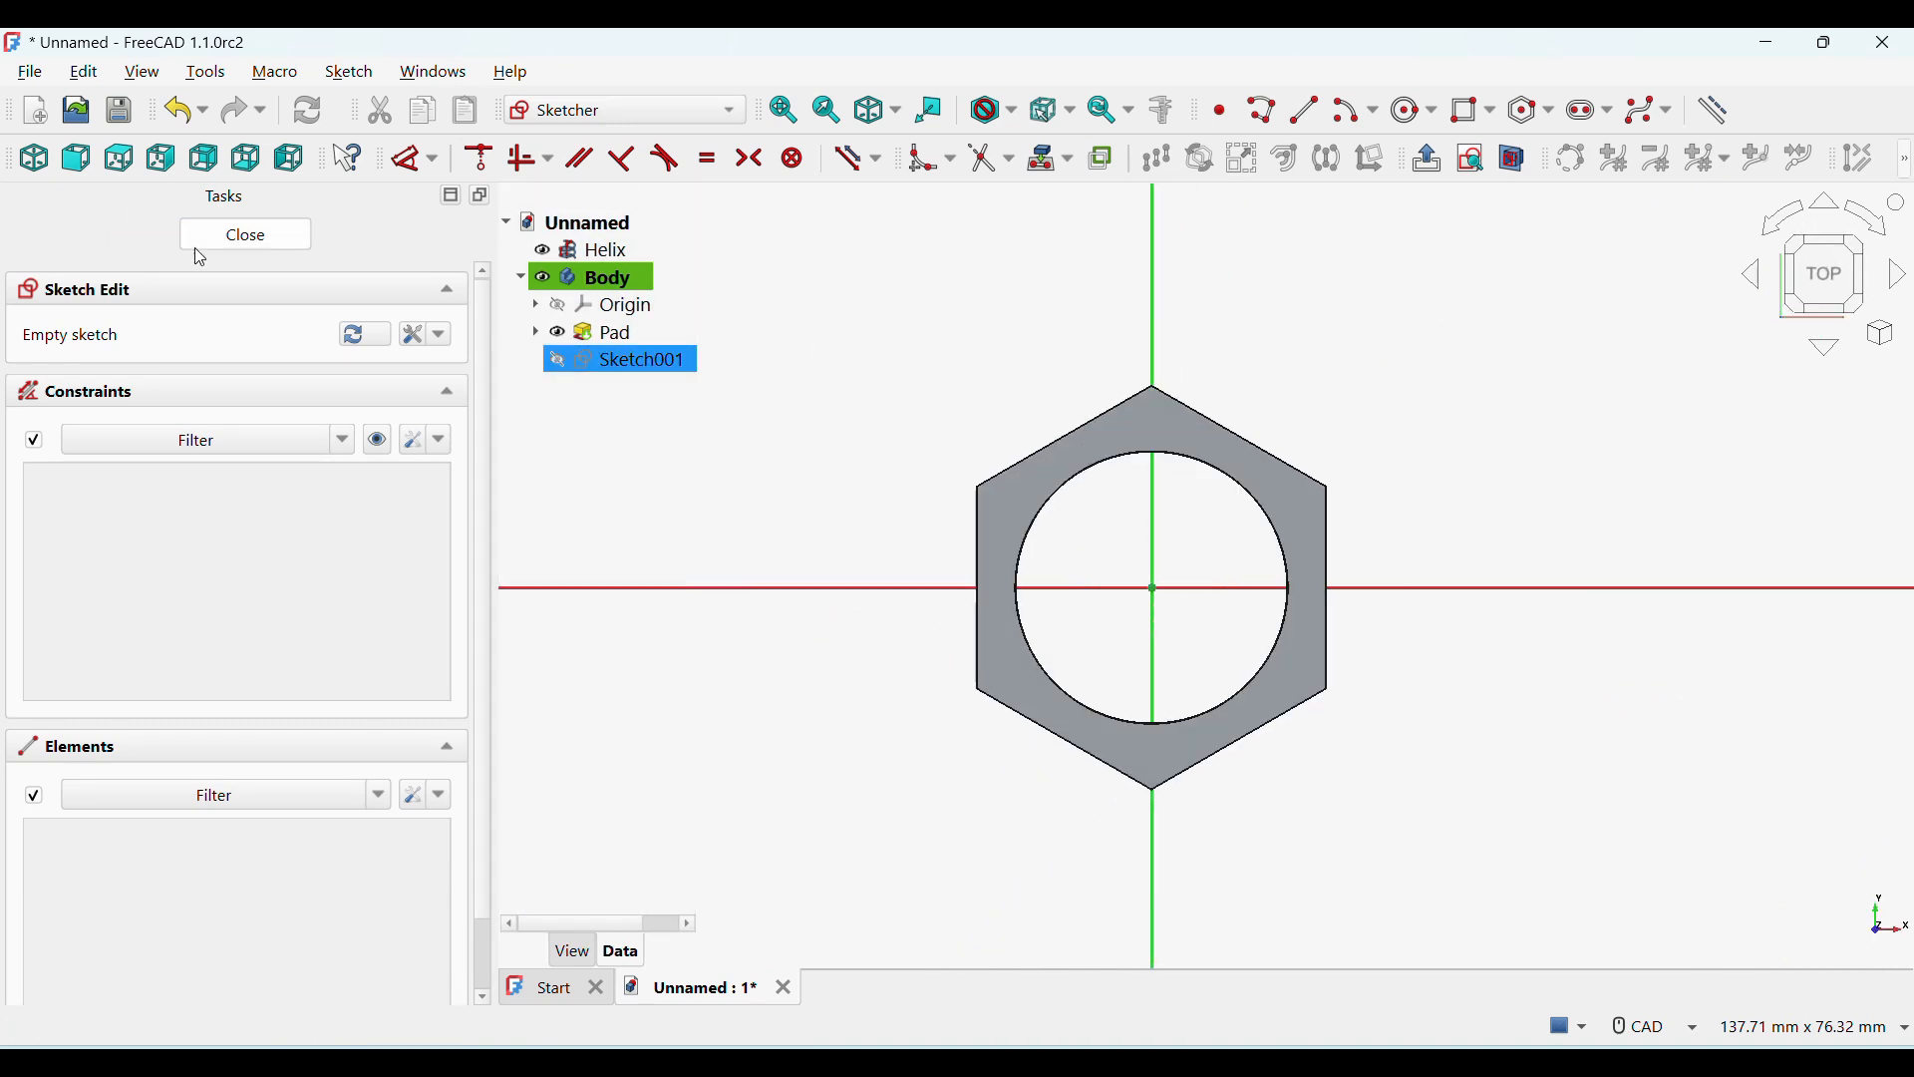
{"action": "left_click", "coordinate": [245, 235]}
{"action": "right_click", "coordinate": [648, 361]}
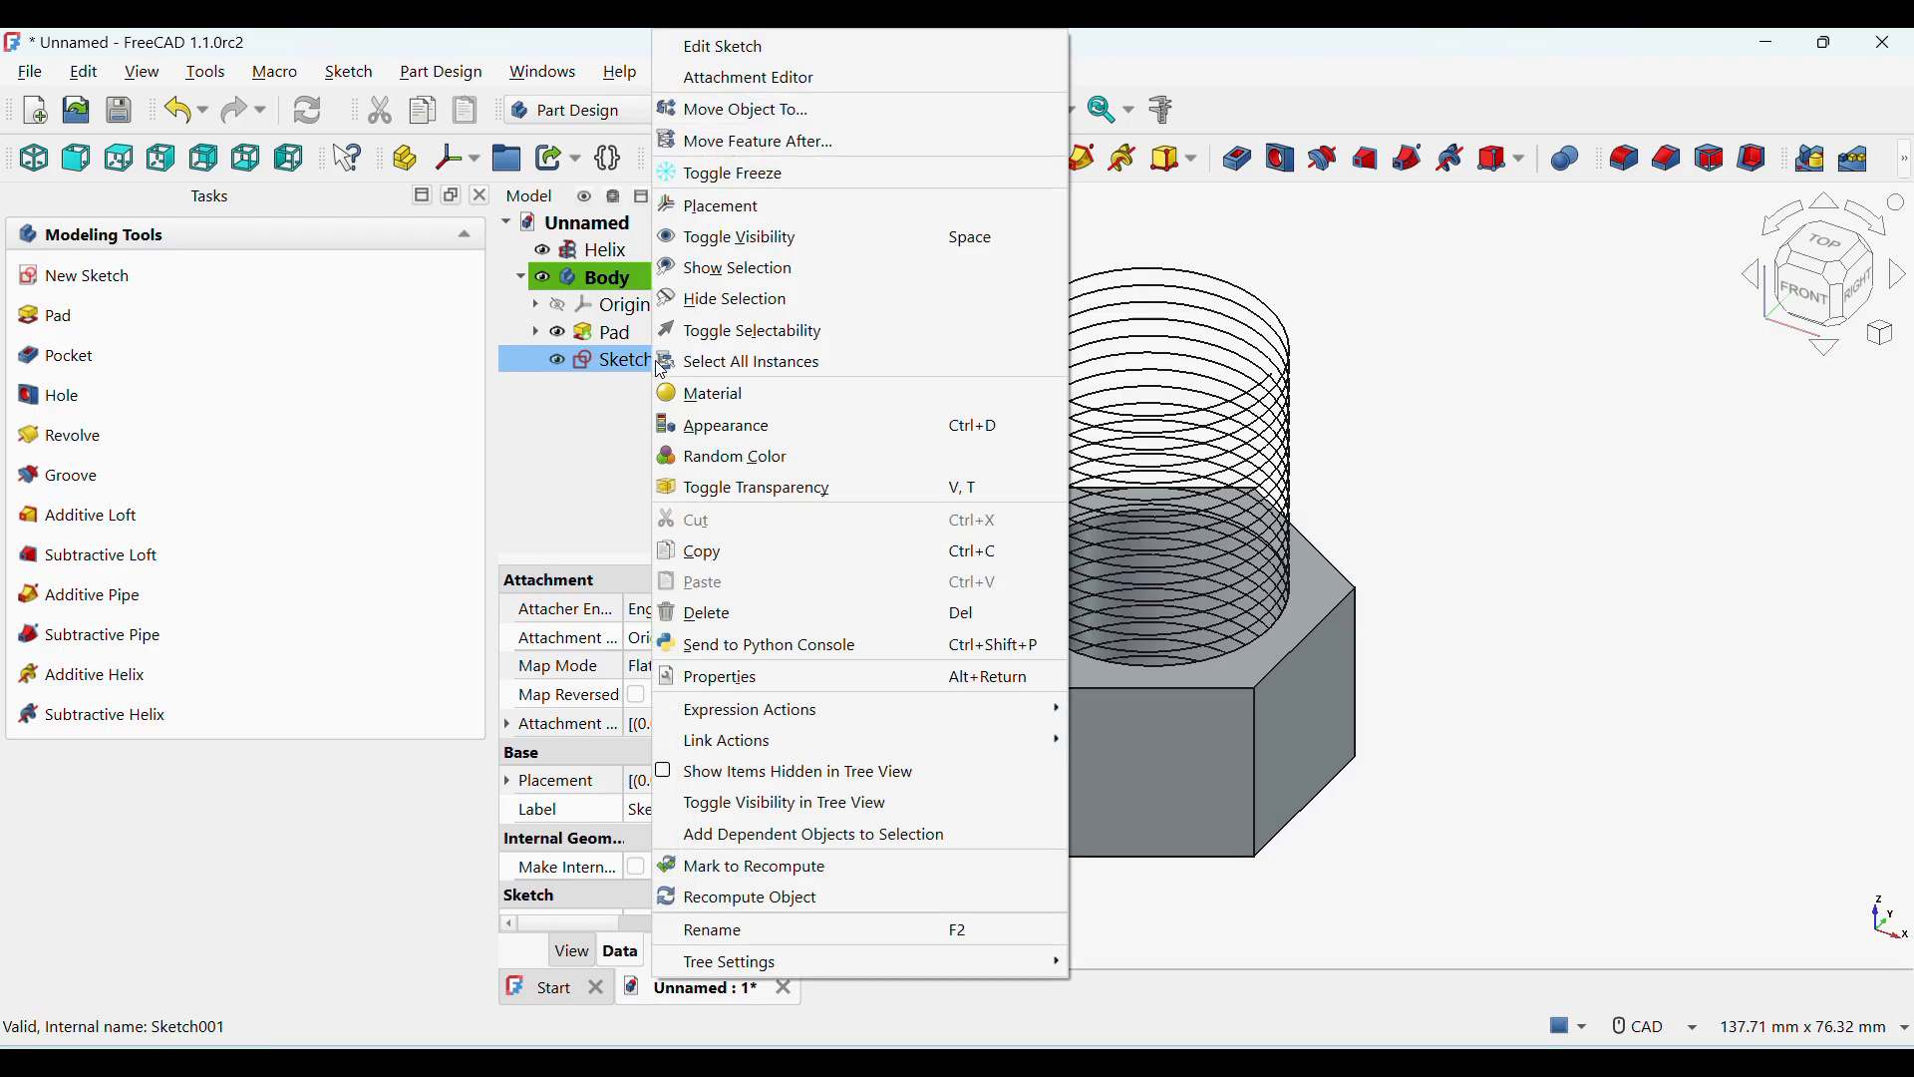
{"action": "left_click", "coordinate": [768, 616]}
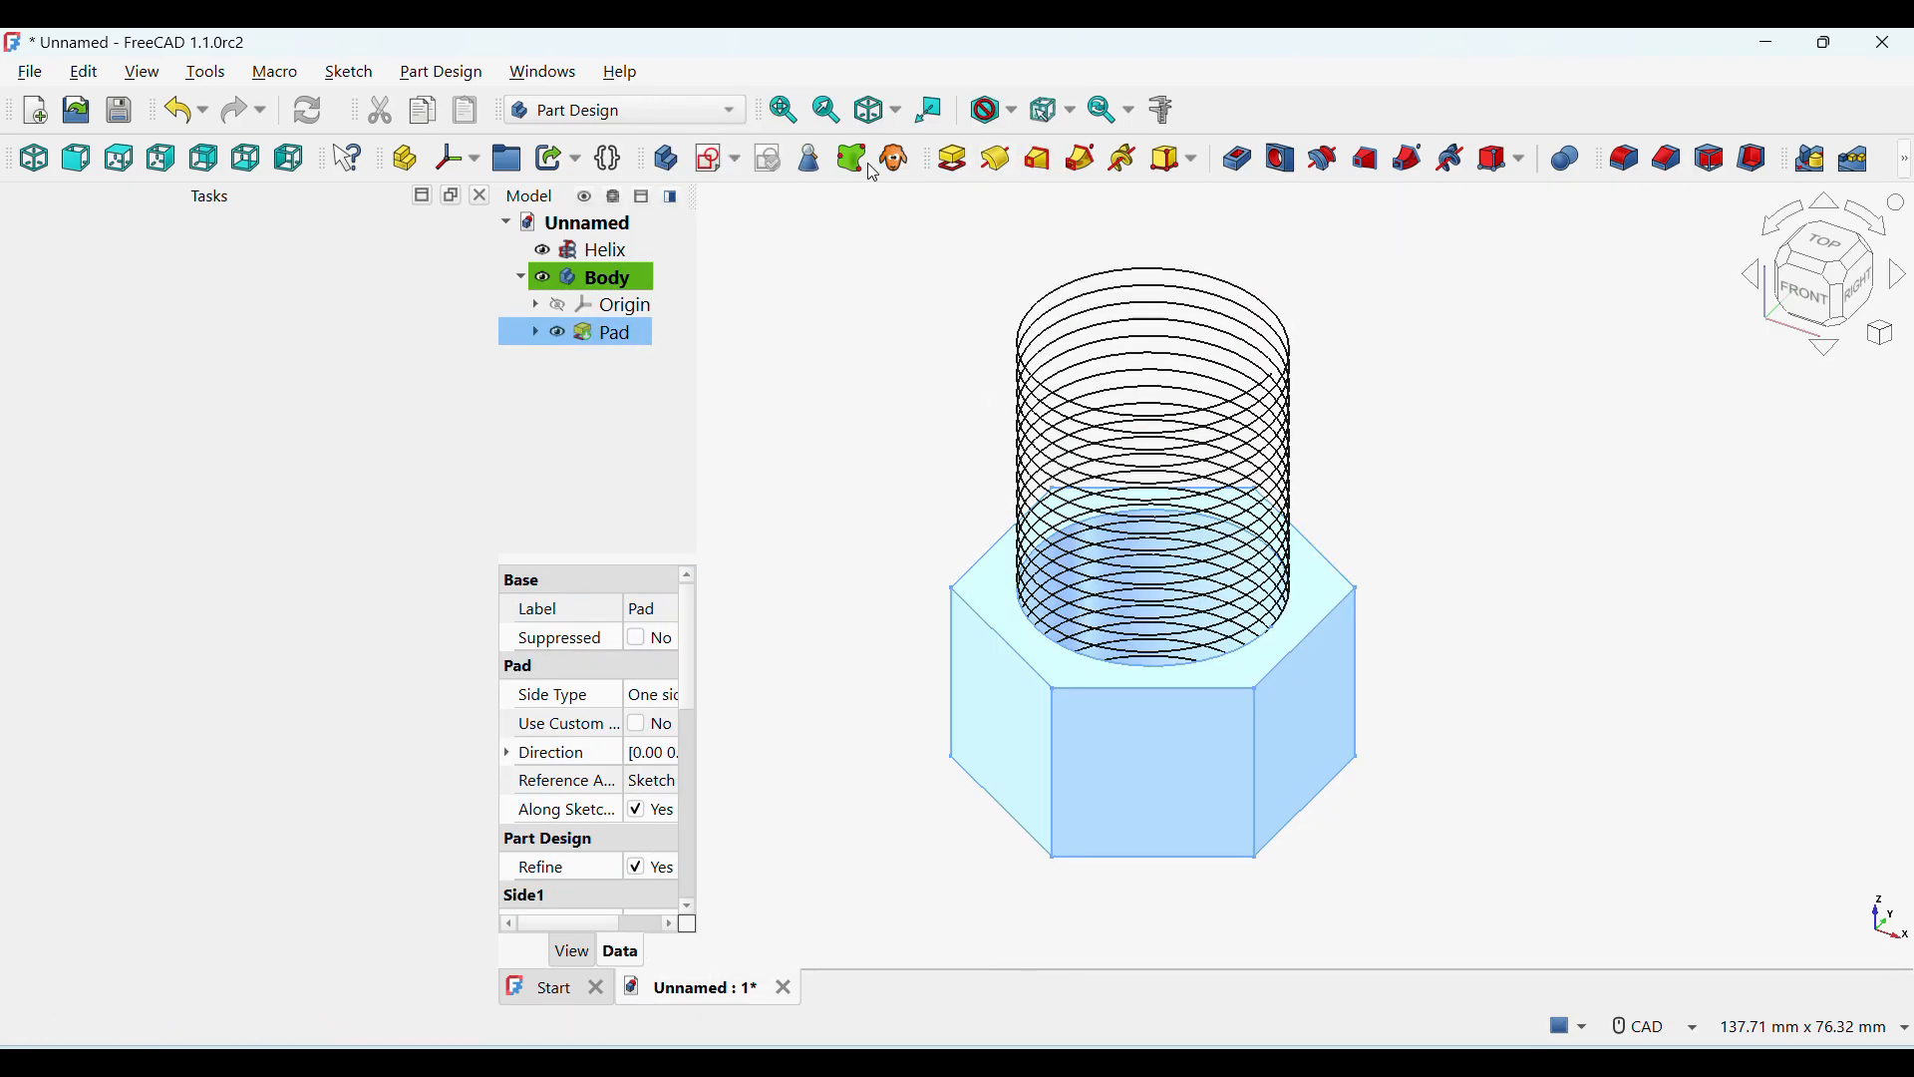
- Start a sketch on the XZ plane and draw a circle outside the helix's upper end, centred at about X 20.6 mm, Z 51.6 mm
{"action": "left_click", "coordinate": [738, 162]}
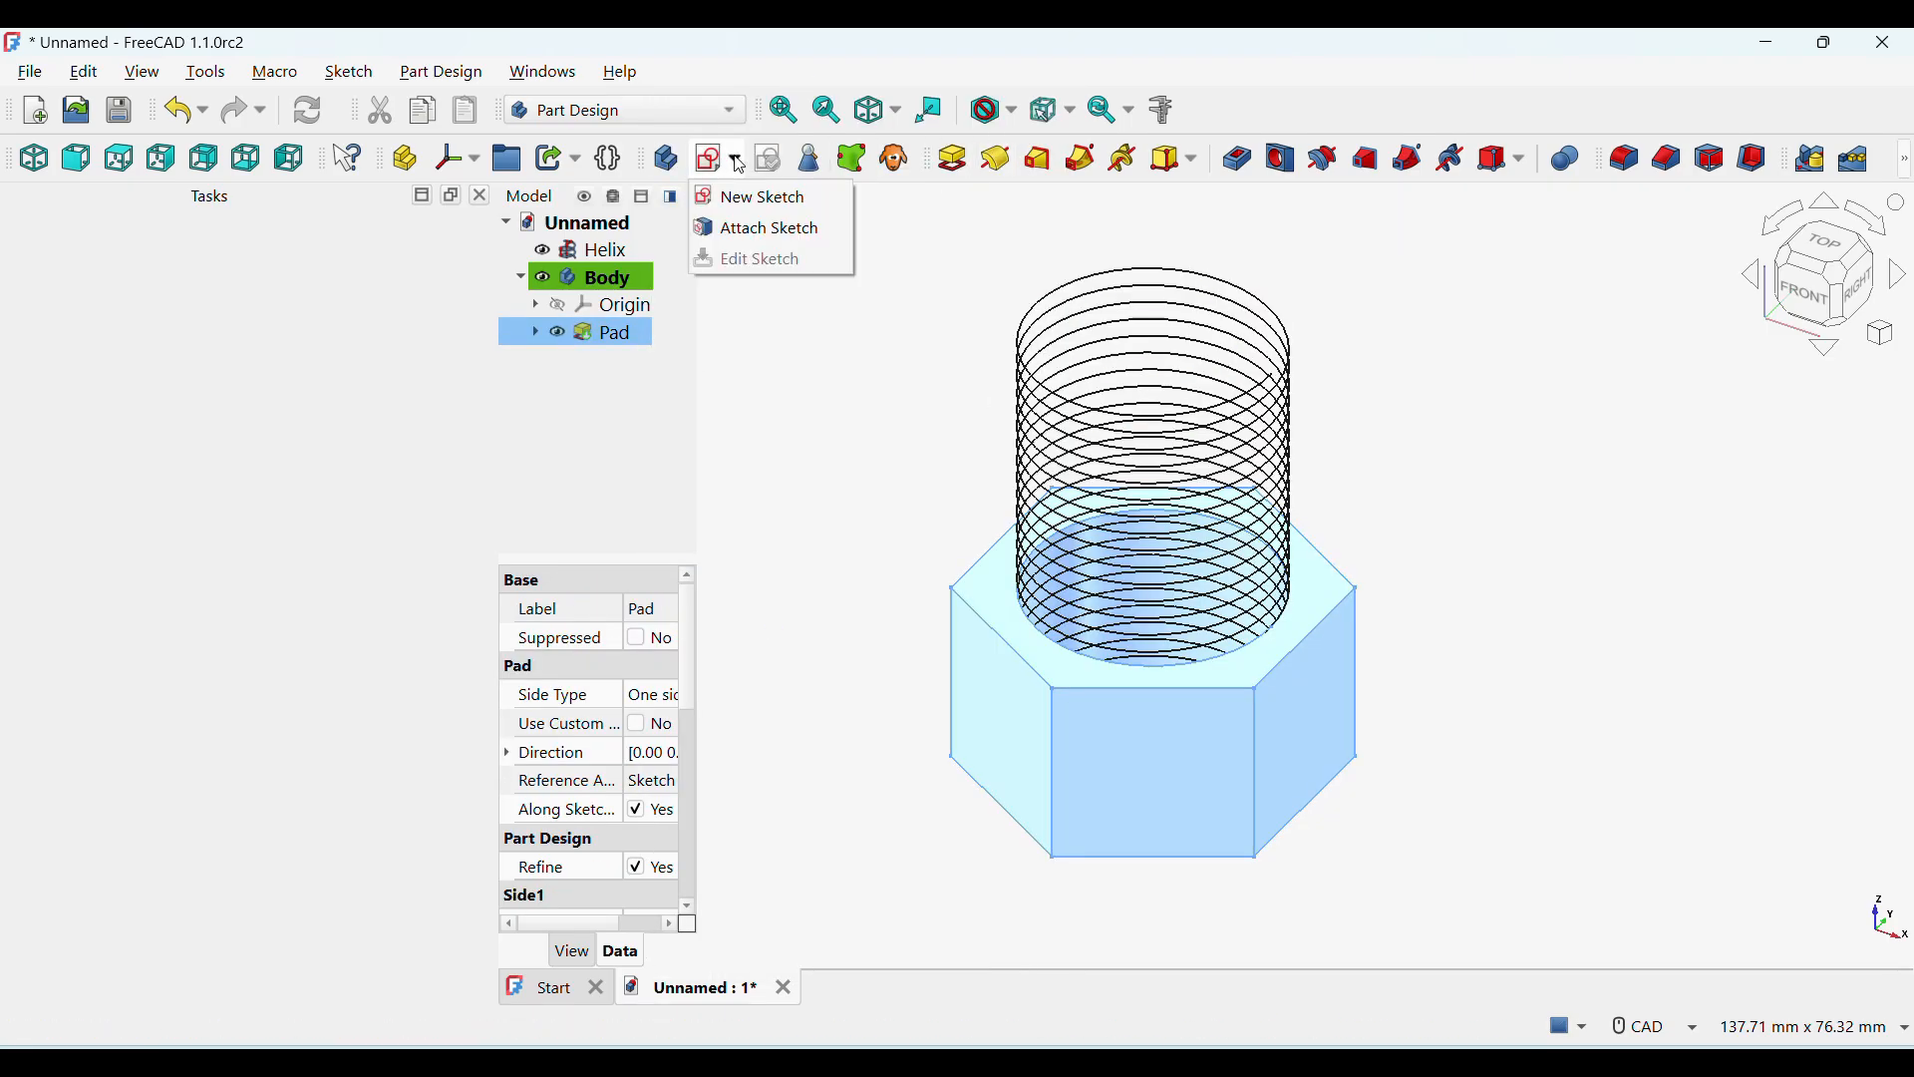
{"action": "left_click", "coordinate": [757, 215]}
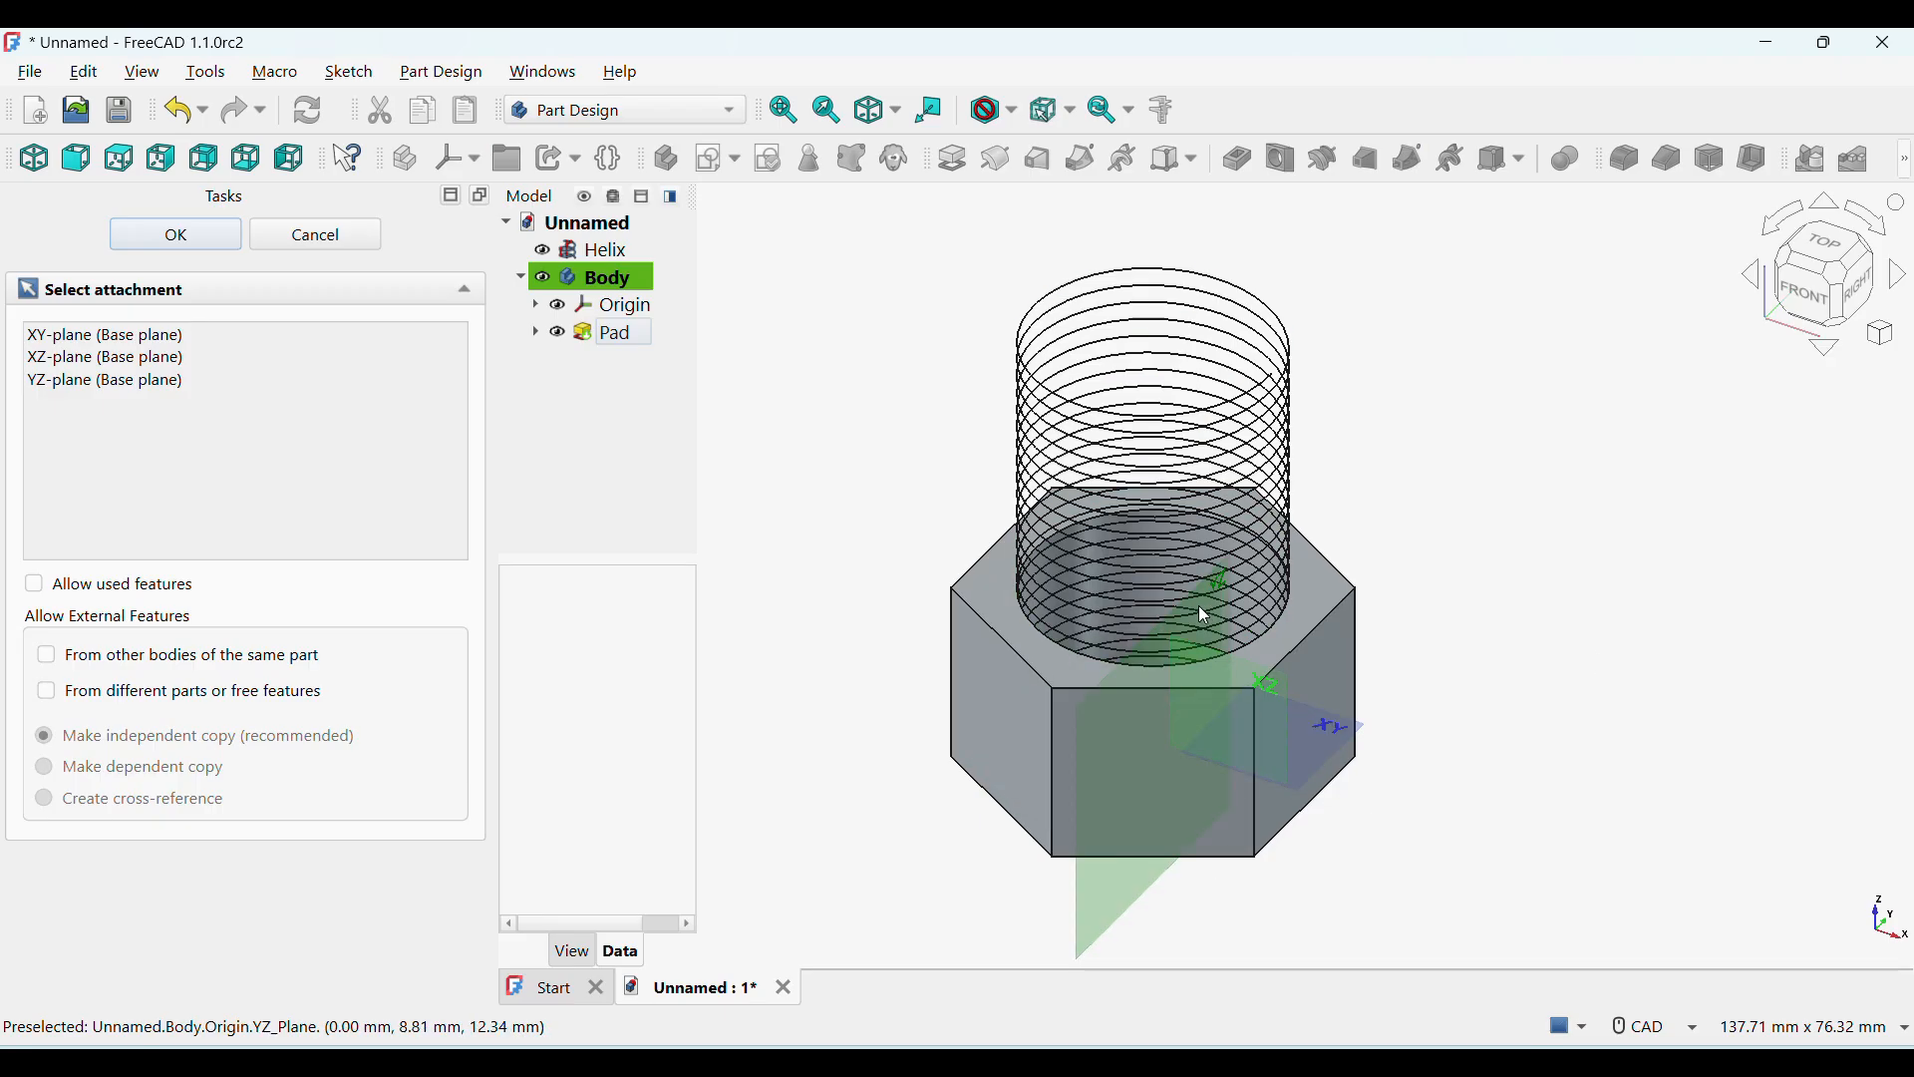
{"action": "left_click", "coordinate": [1209, 634]}
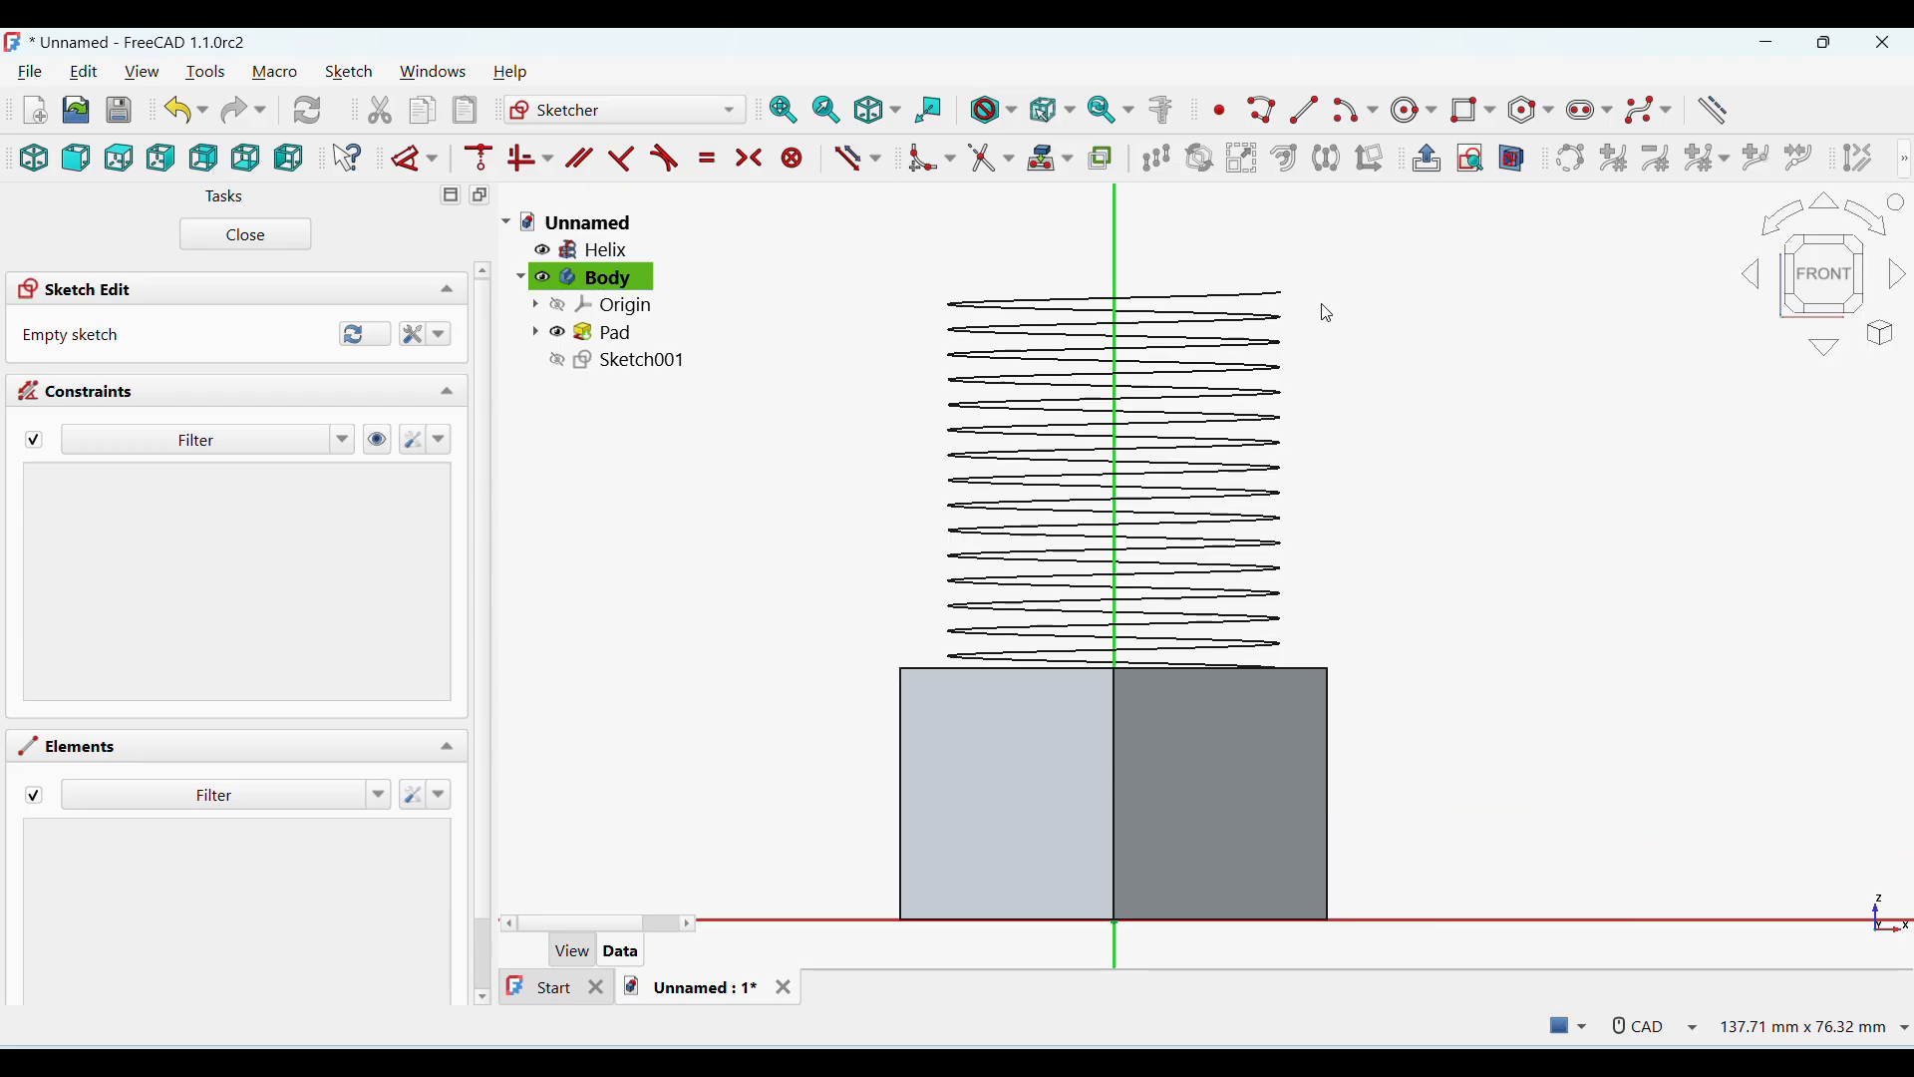
{"action": "left_click", "coordinate": [1415, 109]}
{"action": "left_click", "coordinate": [1374, 272]}
{"action": "left_click", "coordinate": [1411, 239]}
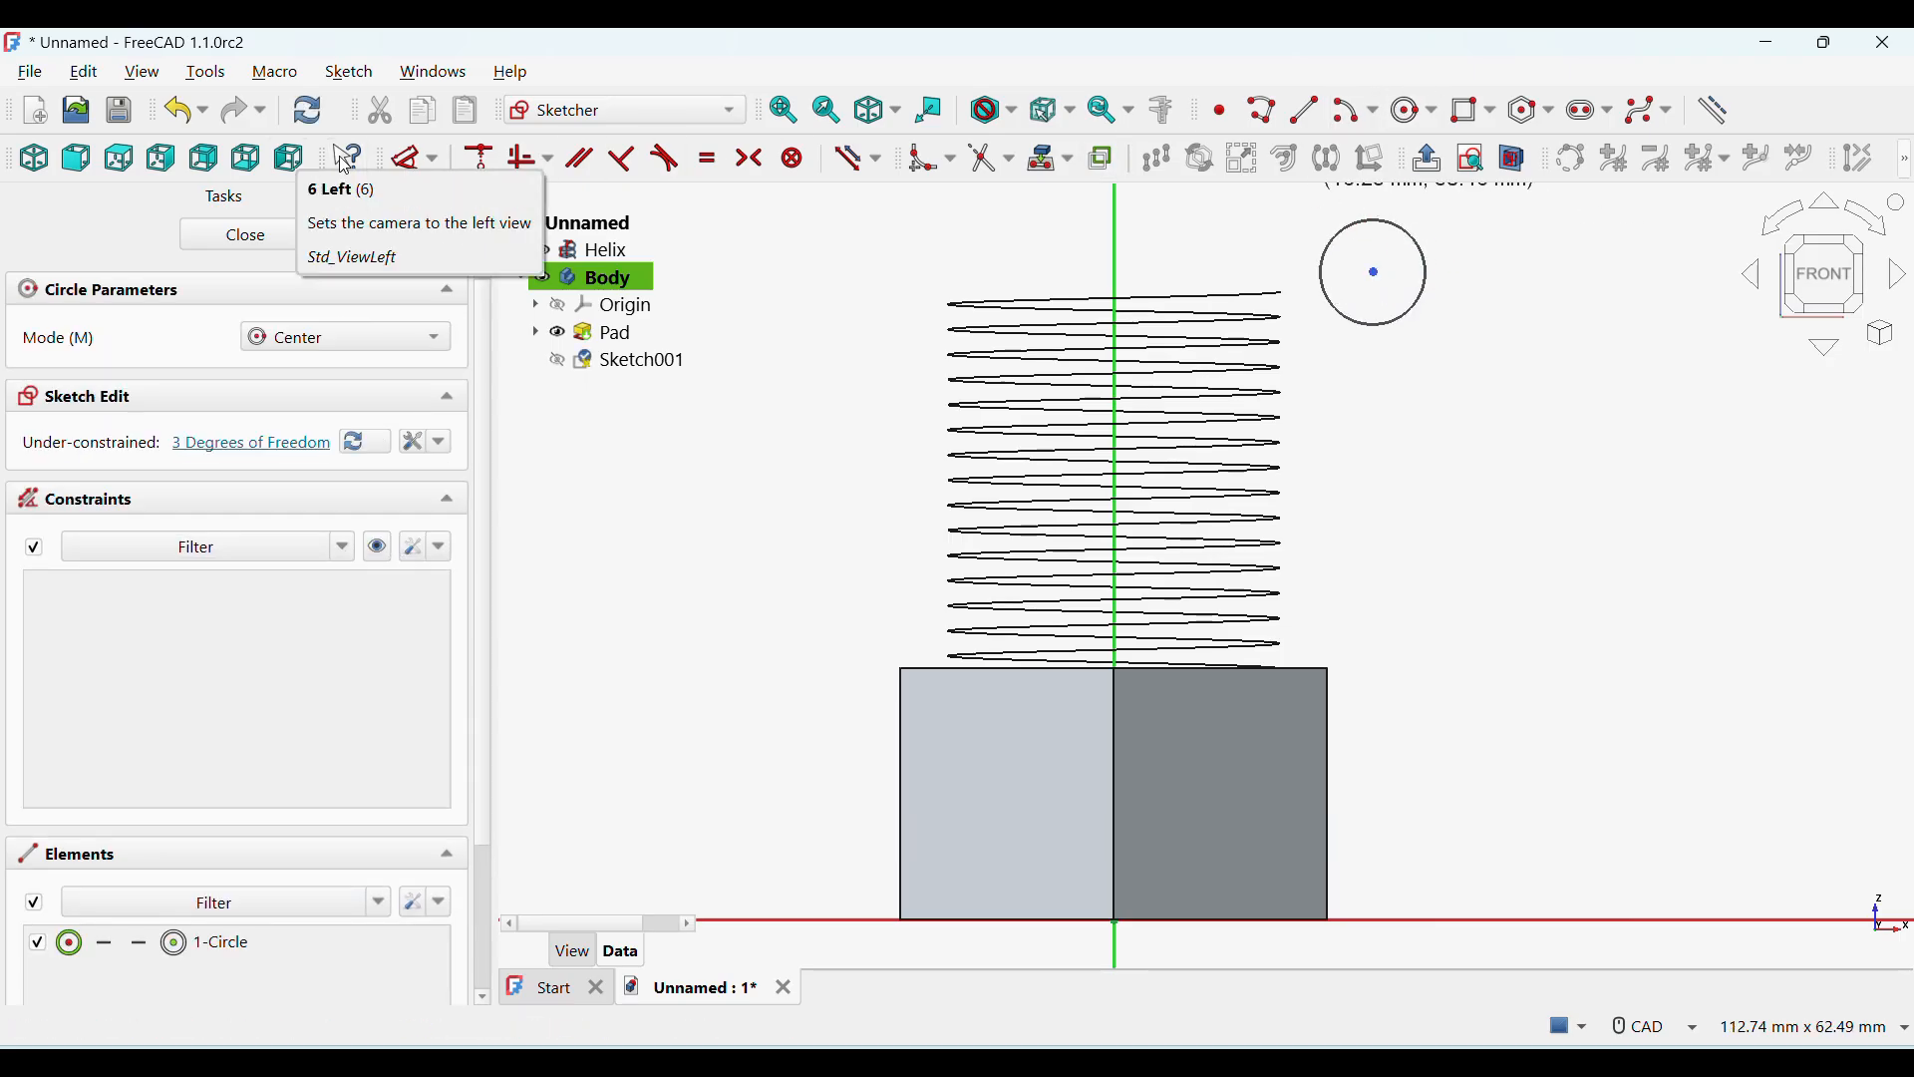
- Constrain the circle centre's horizontal distance from the vertical axis to 26.5/2 mm
{"action": "left_click", "coordinate": [406, 157]}
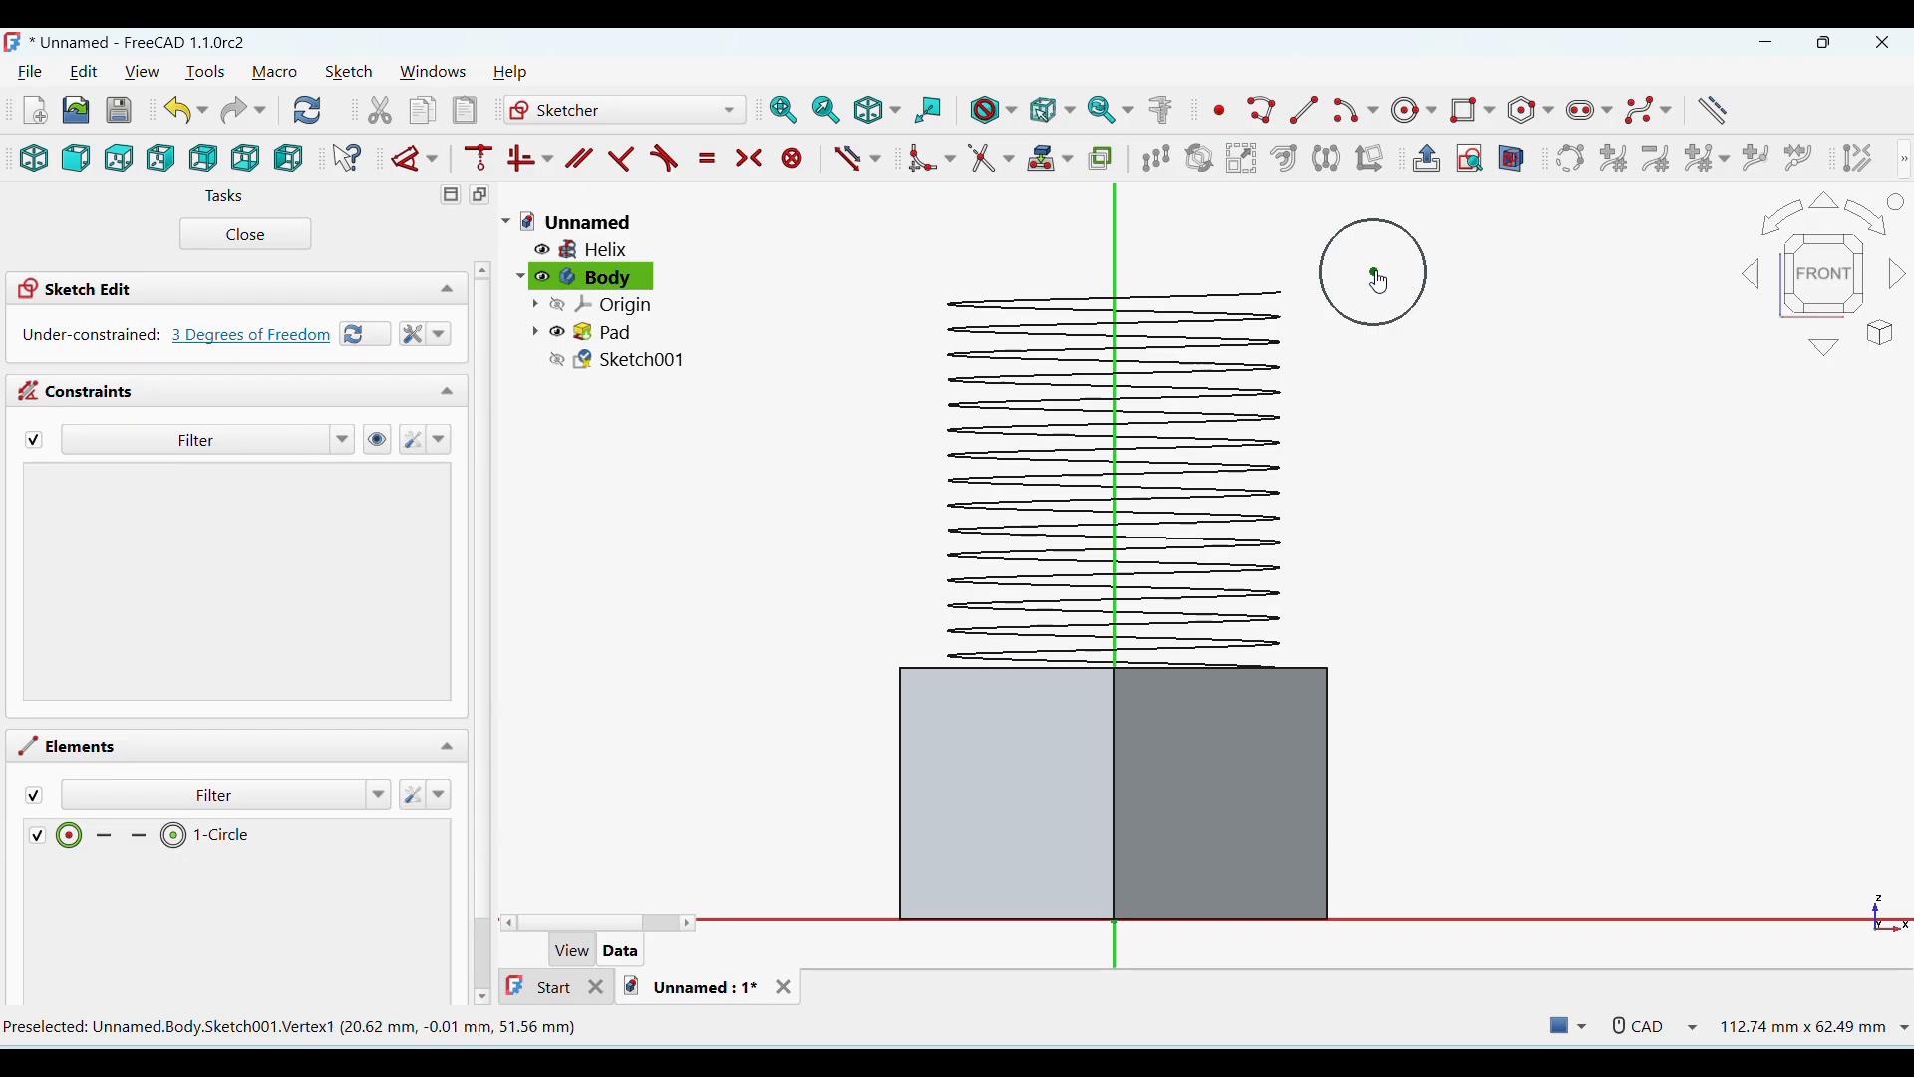
{"action": "left_click", "coordinate": [1375, 271]}
{"action": "left_click", "coordinate": [1142, 243]}
{"action": "type", "text": "26.5/ mm"}
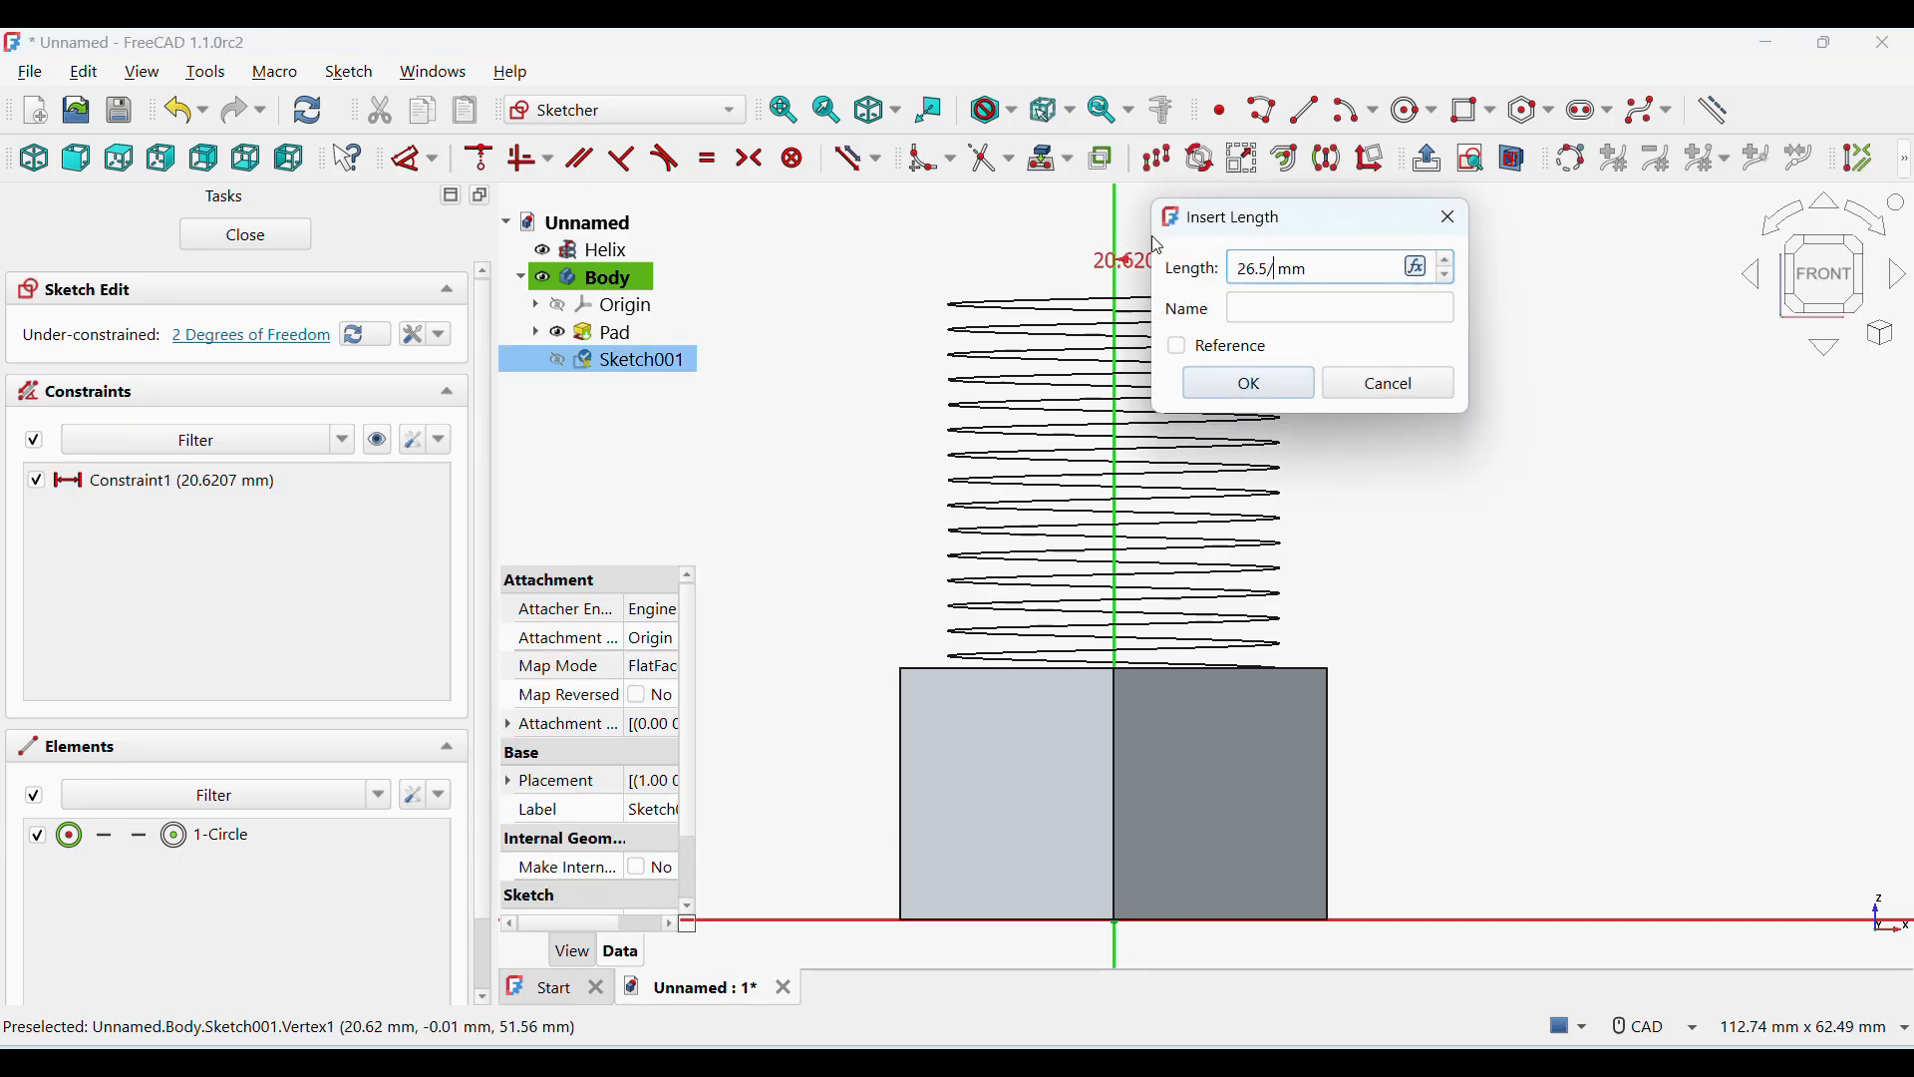
{"action": "type", "text": "2"}
{"action": "left_click", "coordinate": [1282, 402]}
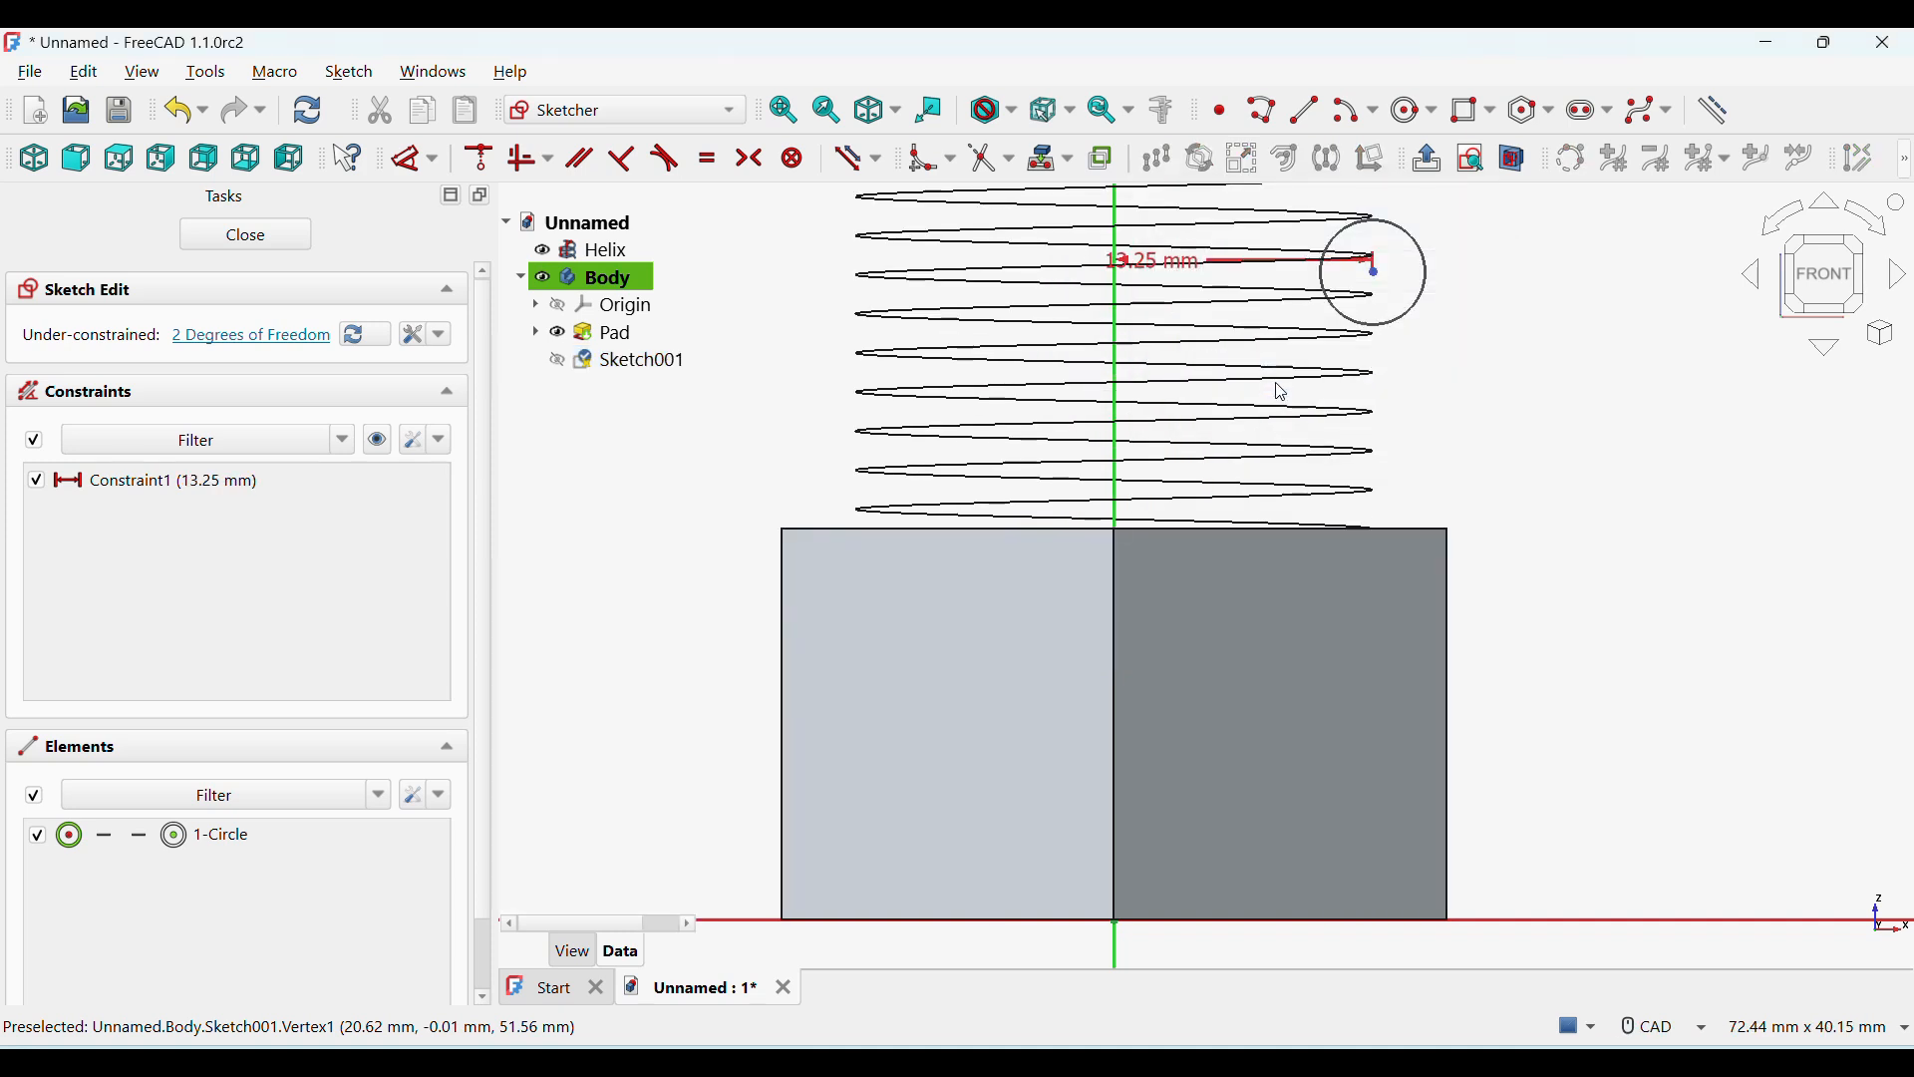
- Constrain the circle centre's vertical distance from the horizontal axis to 50 mm
{"action": "left_click", "coordinate": [1377, 269]}
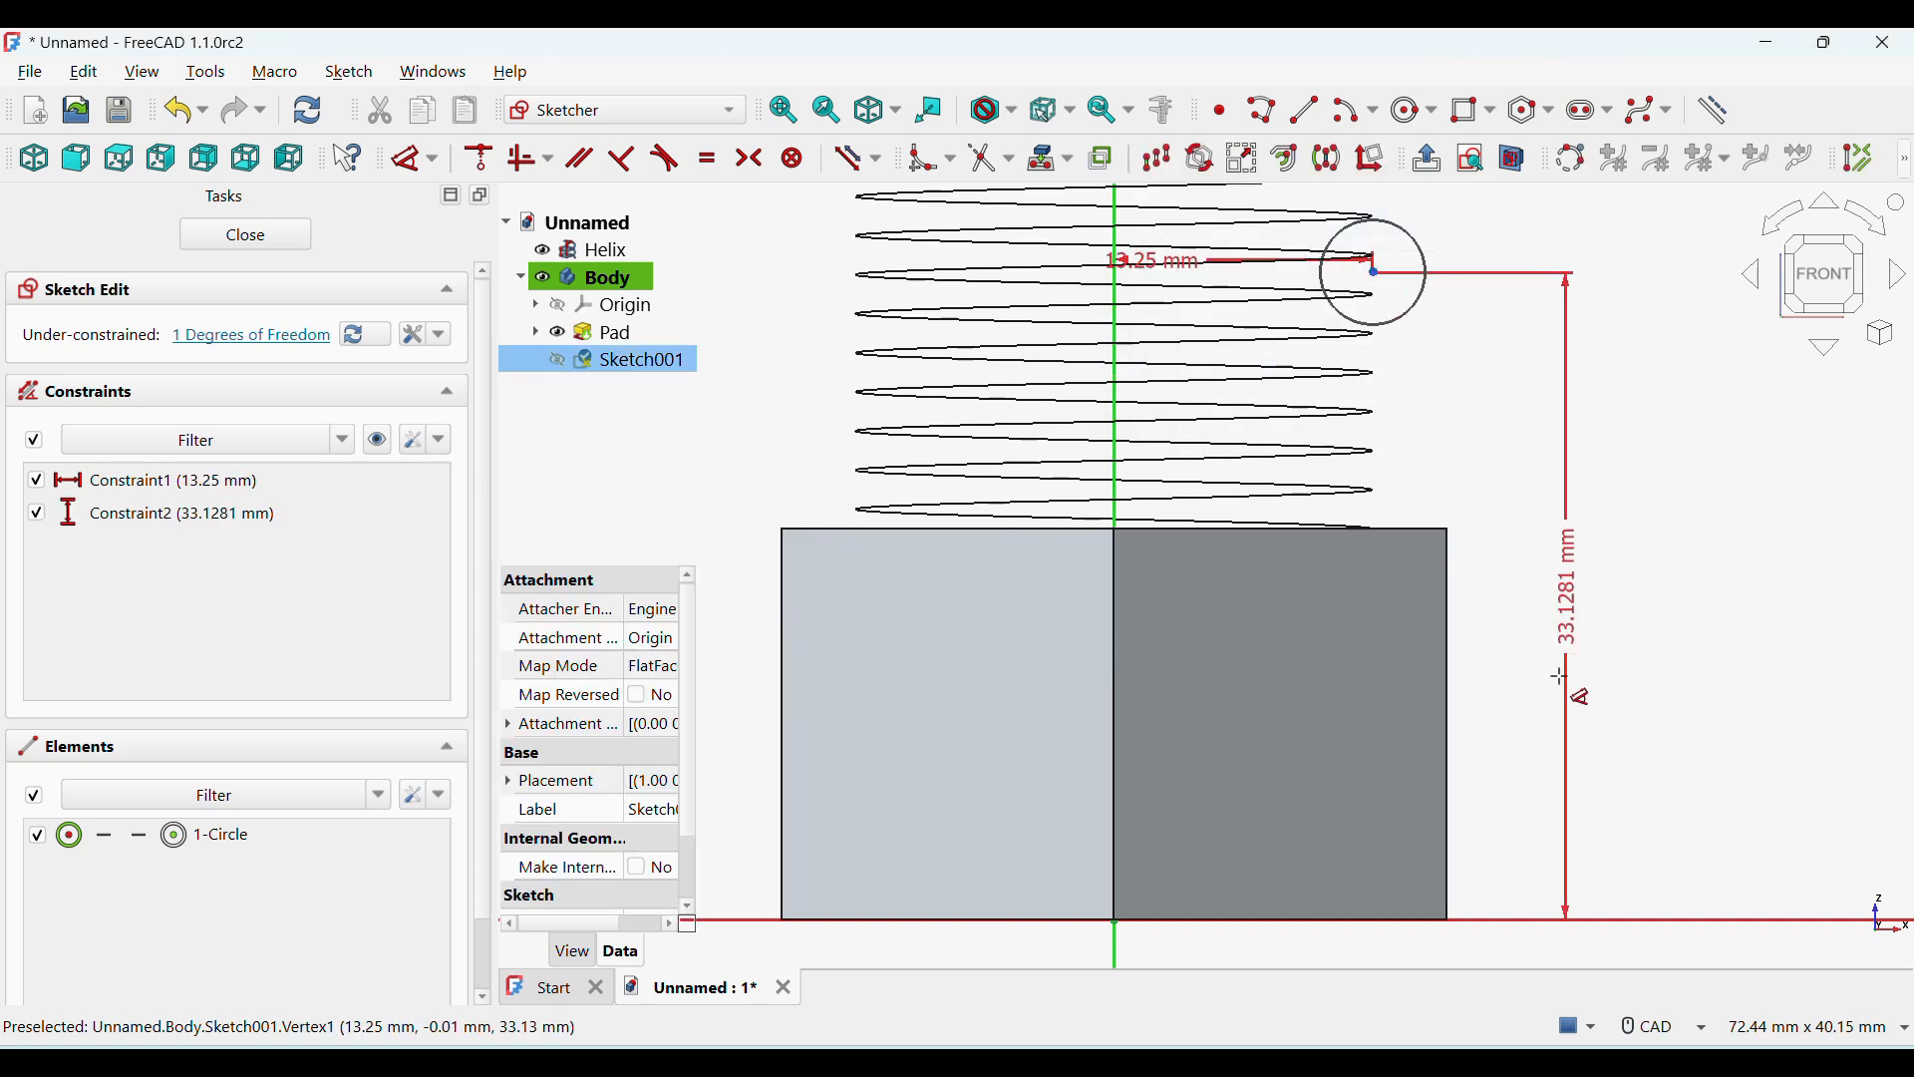
{"action": "left_click", "coordinate": [1635, 711]}
{"action": "type", "text": "50"}
{"action": "key", "text": "Return"}
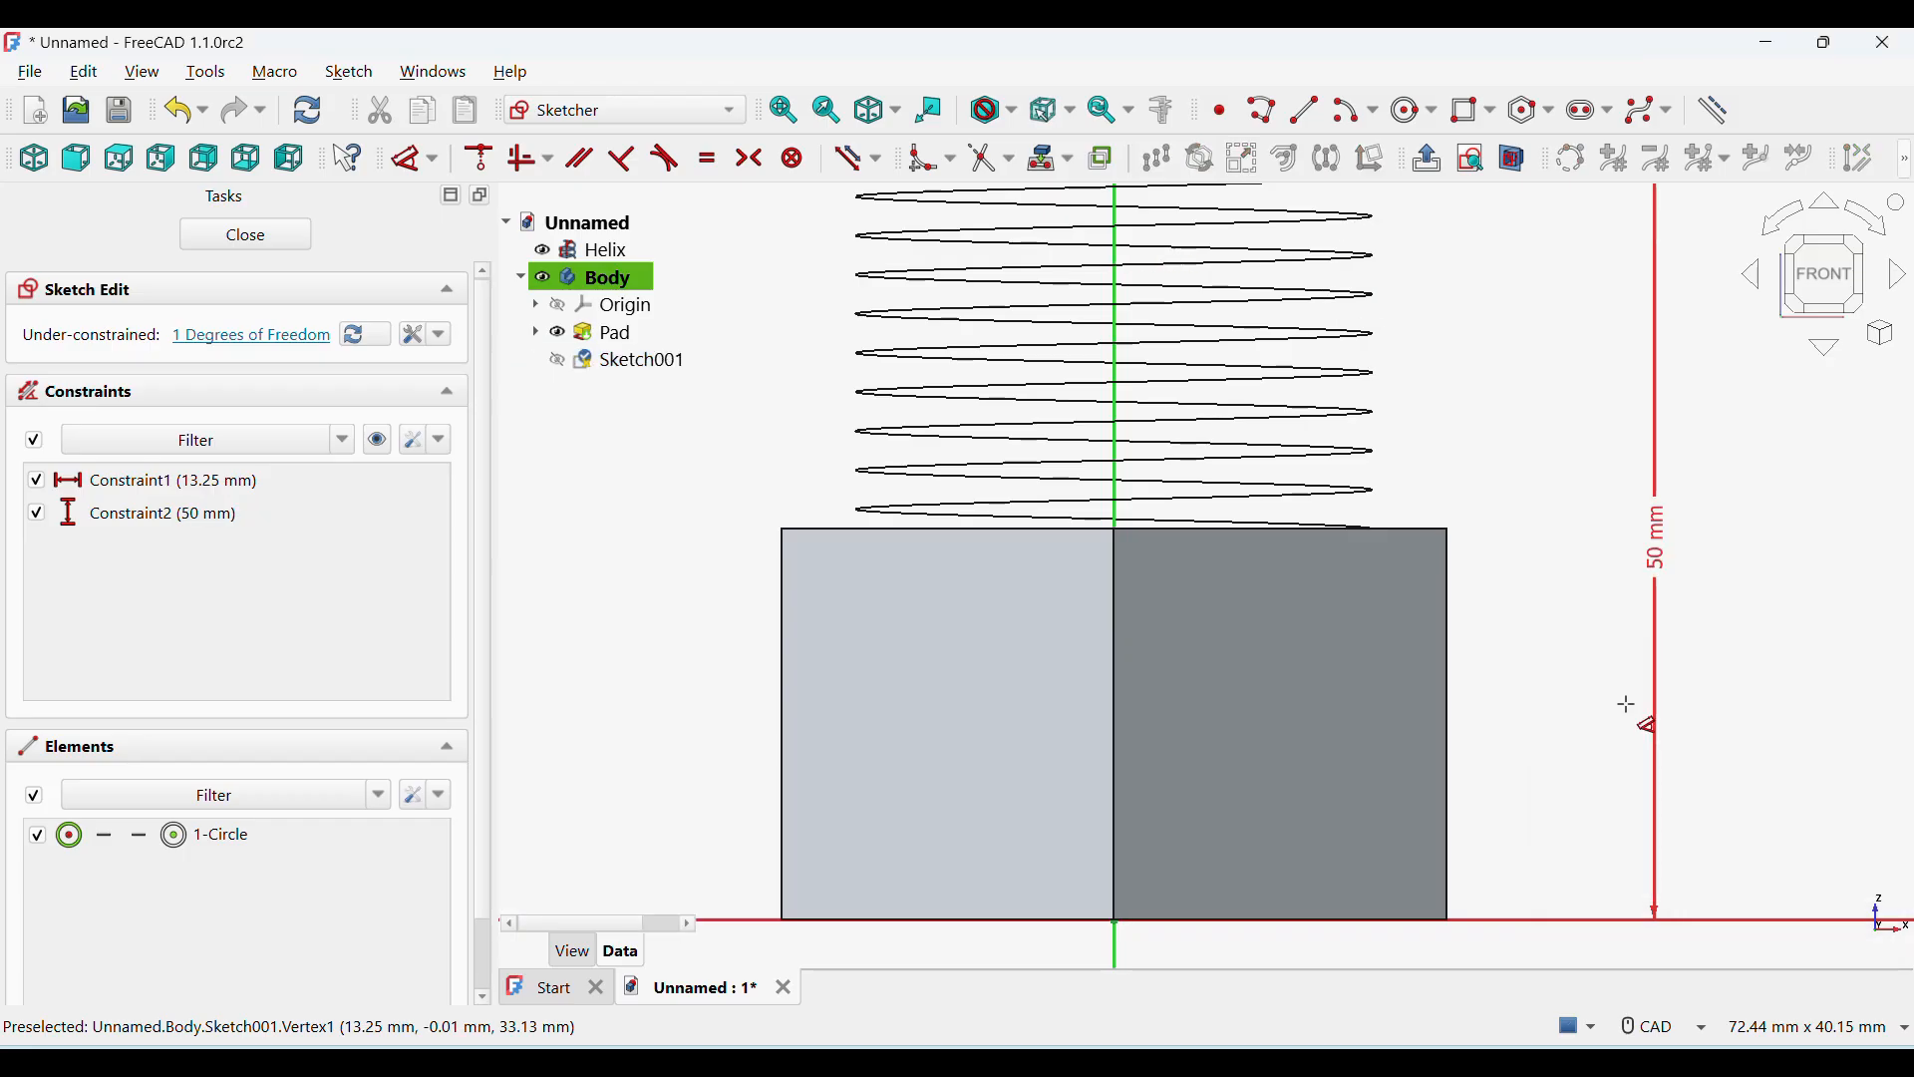
- Set the circle's diameter to 2 mm and finish the sketch
{"action": "scroll", "coordinate": [1513, 525], "scroll_direction": "down", "scroll_amount": 4}
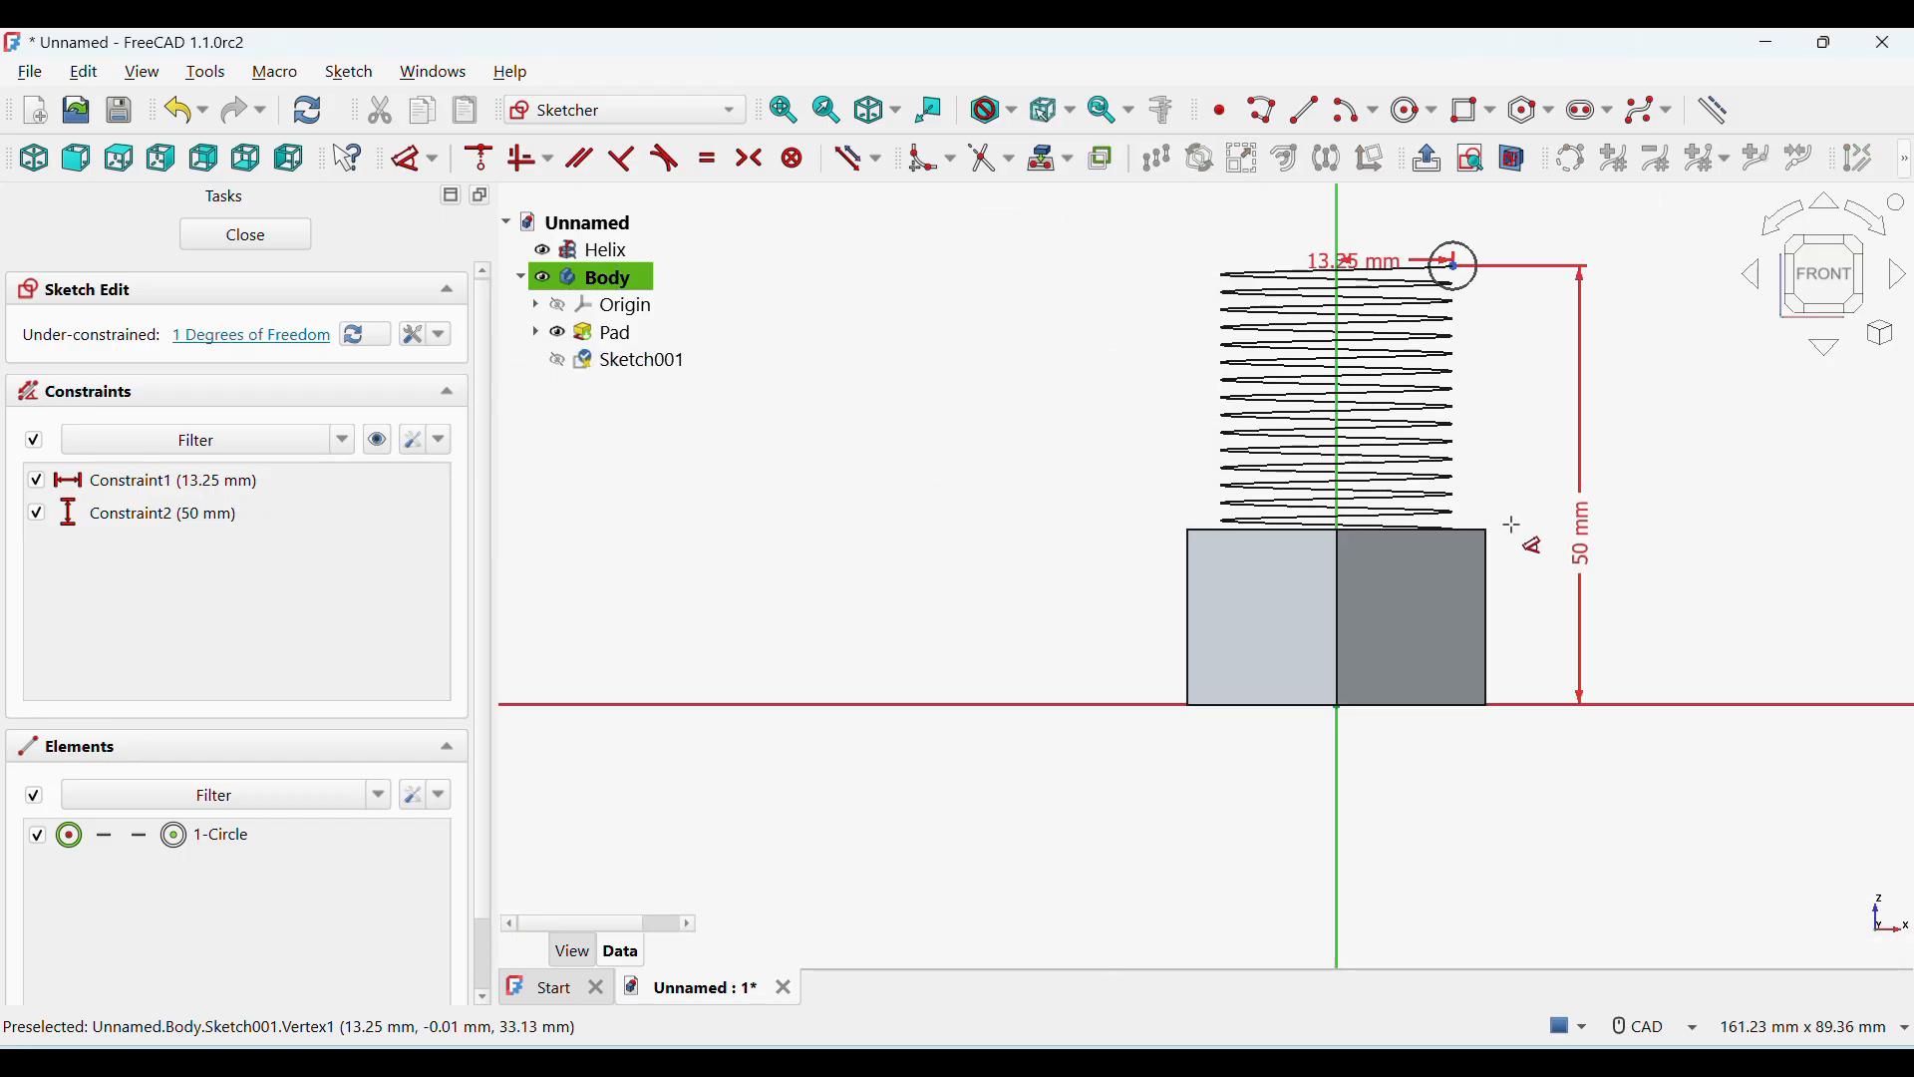
{"action": "left_click", "coordinate": [1473, 252]}
{"action": "left_click", "coordinate": [1507, 232]}
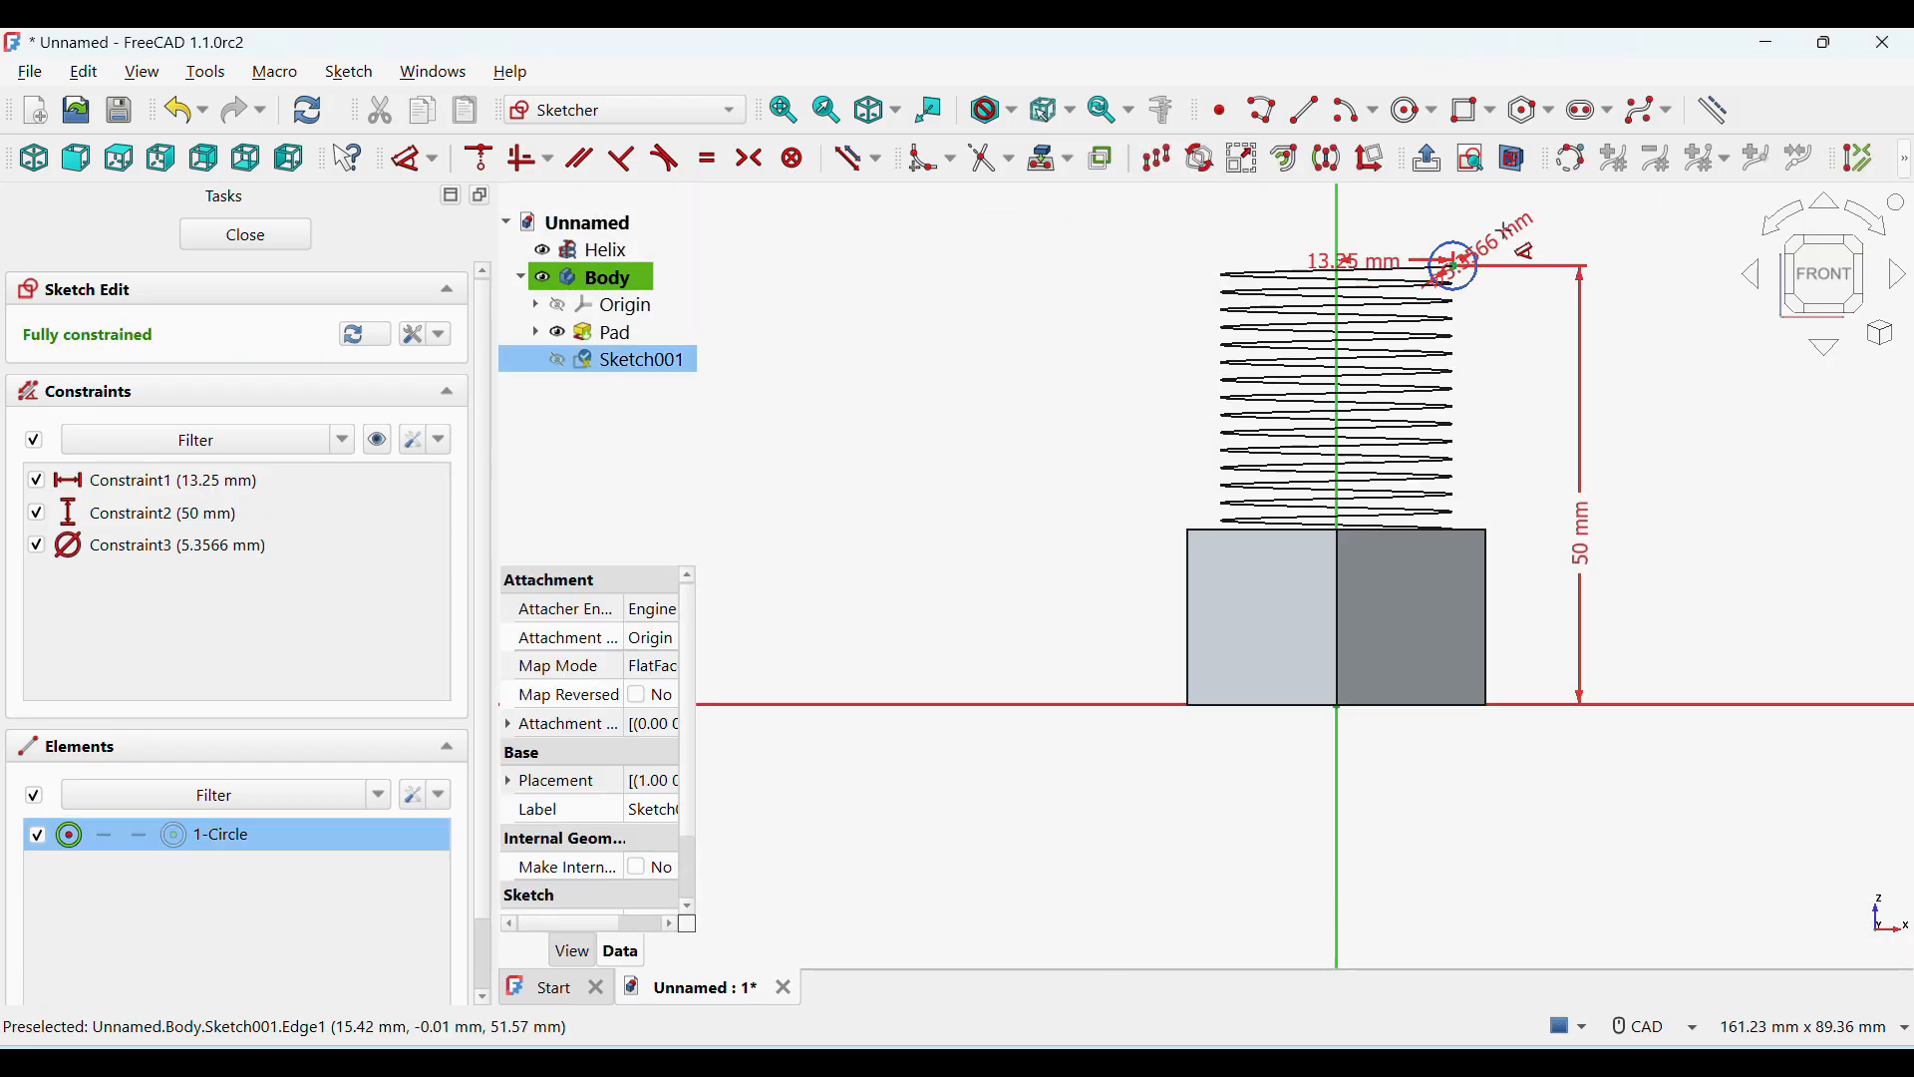
{"action": "type", "text": "2"}
{"action": "key", "text": "Return"}
{"action": "left_click_drag", "start_coordinate": [1514, 224], "coordinate": [1489, 189]}
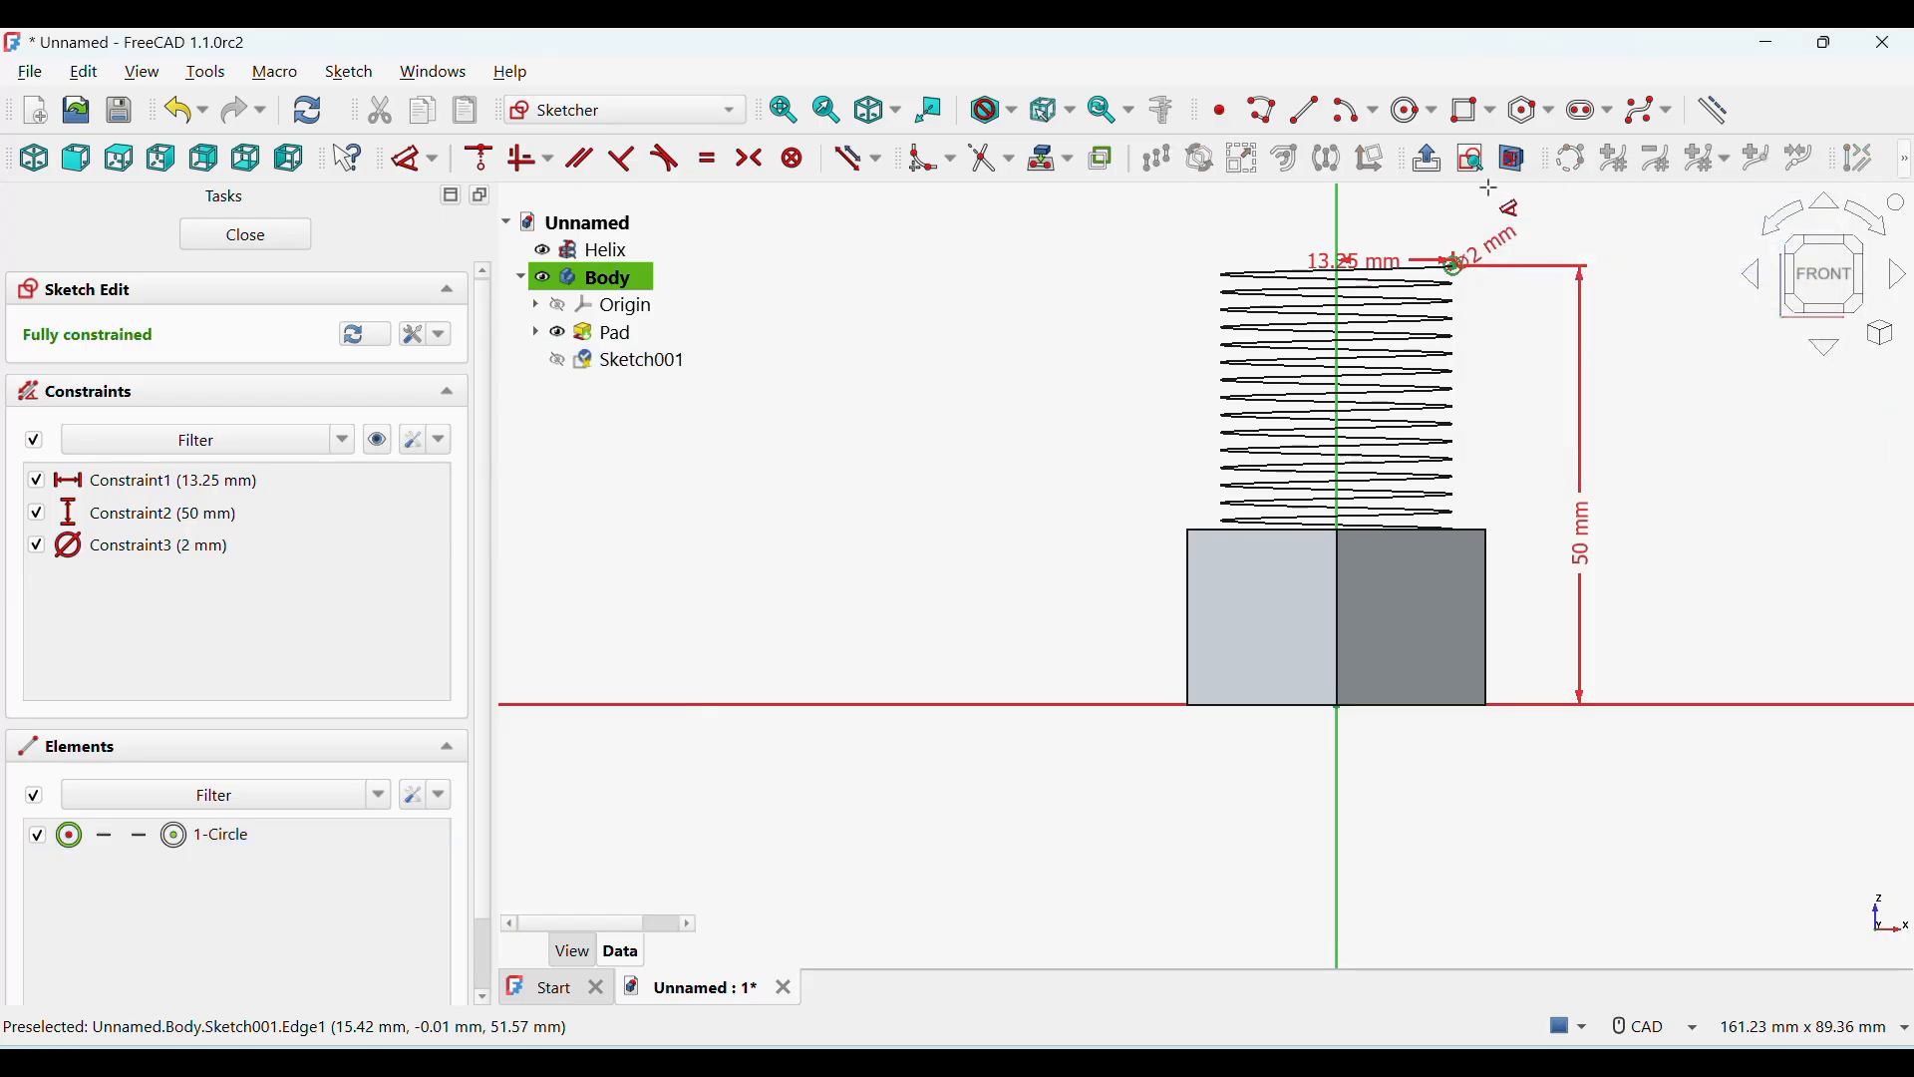
{"action": "left_click", "coordinate": [282, 239]}
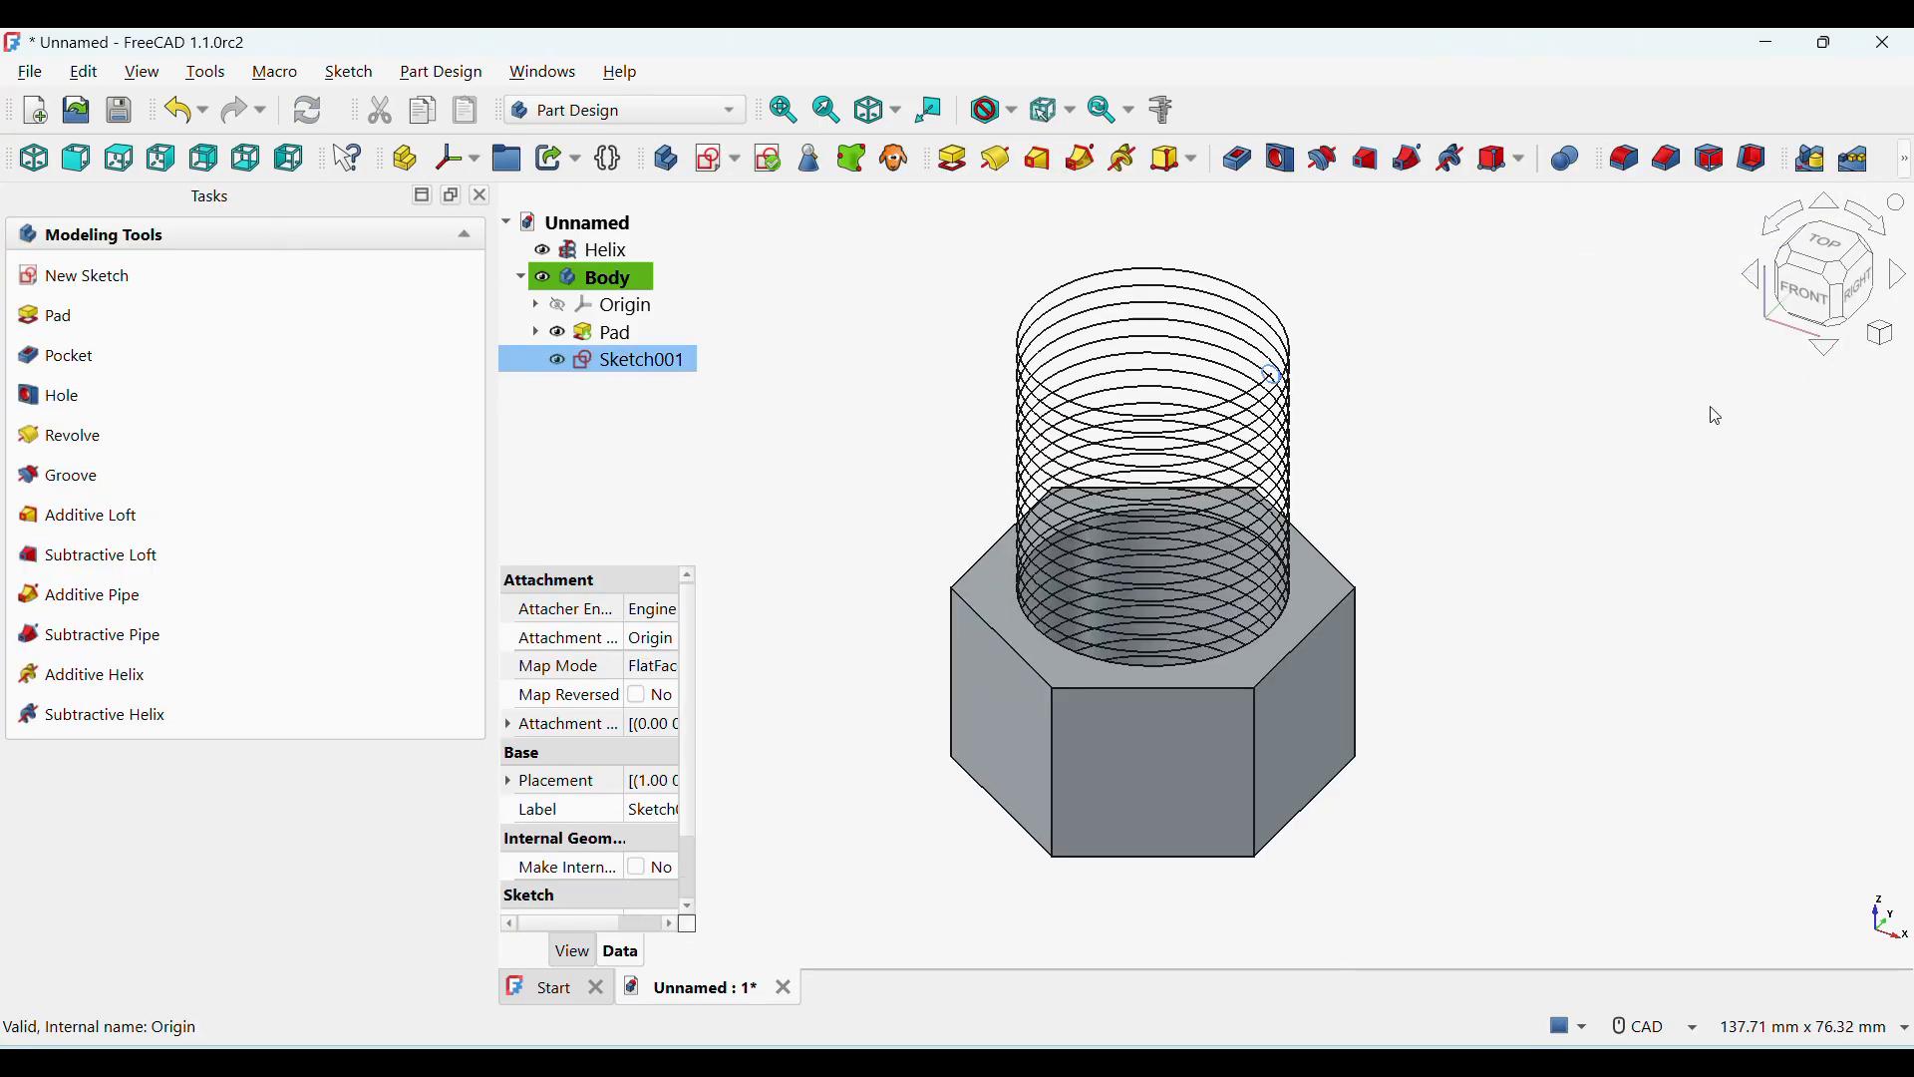
- Cut a reversed subtractive helix from the circle sketch around the vertical sketch axis, with 2 mm pitch and 50 mm height
{"action": "left_click", "coordinate": [1453, 162]}
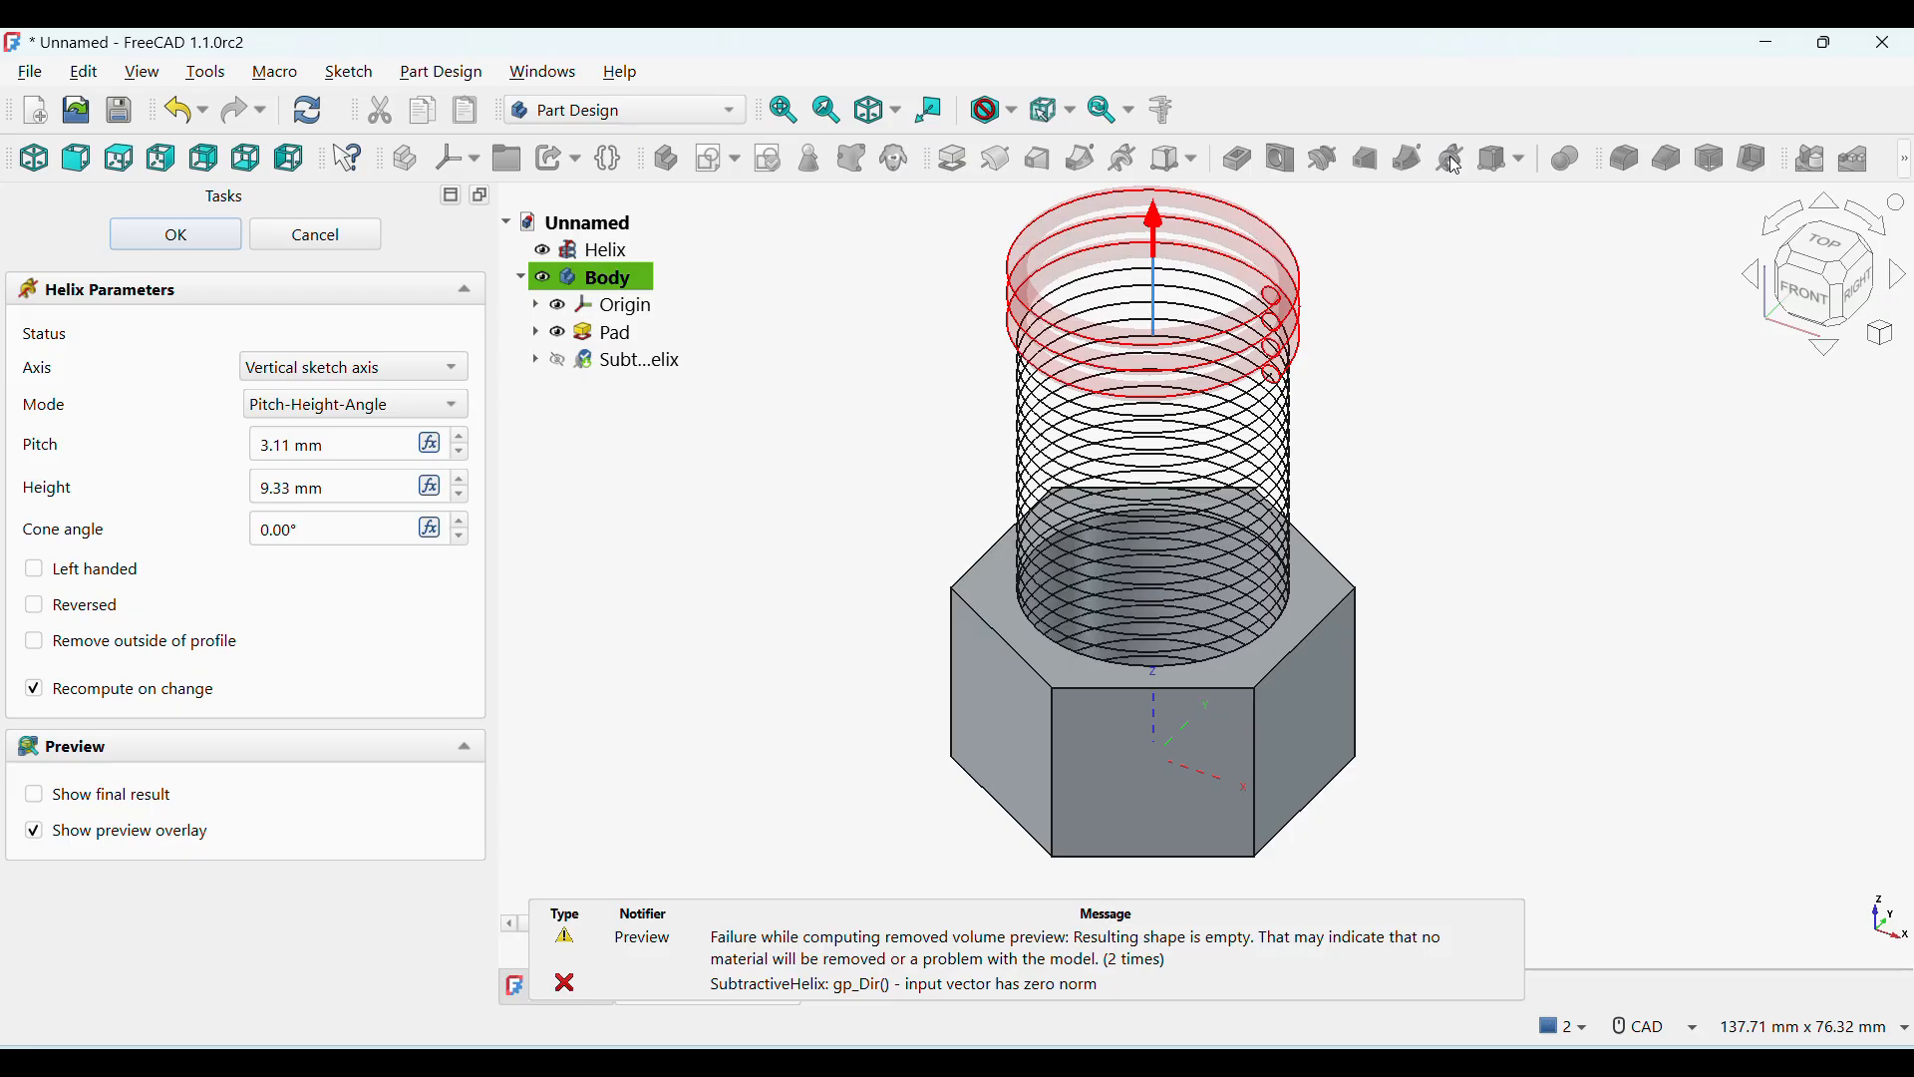
{"action": "left_click", "coordinate": [264, 447]}
{"action": "left_click_drag", "start_coordinate": [264, 448], "coordinate": [244, 458]}
{"action": "type", "text": "2"}
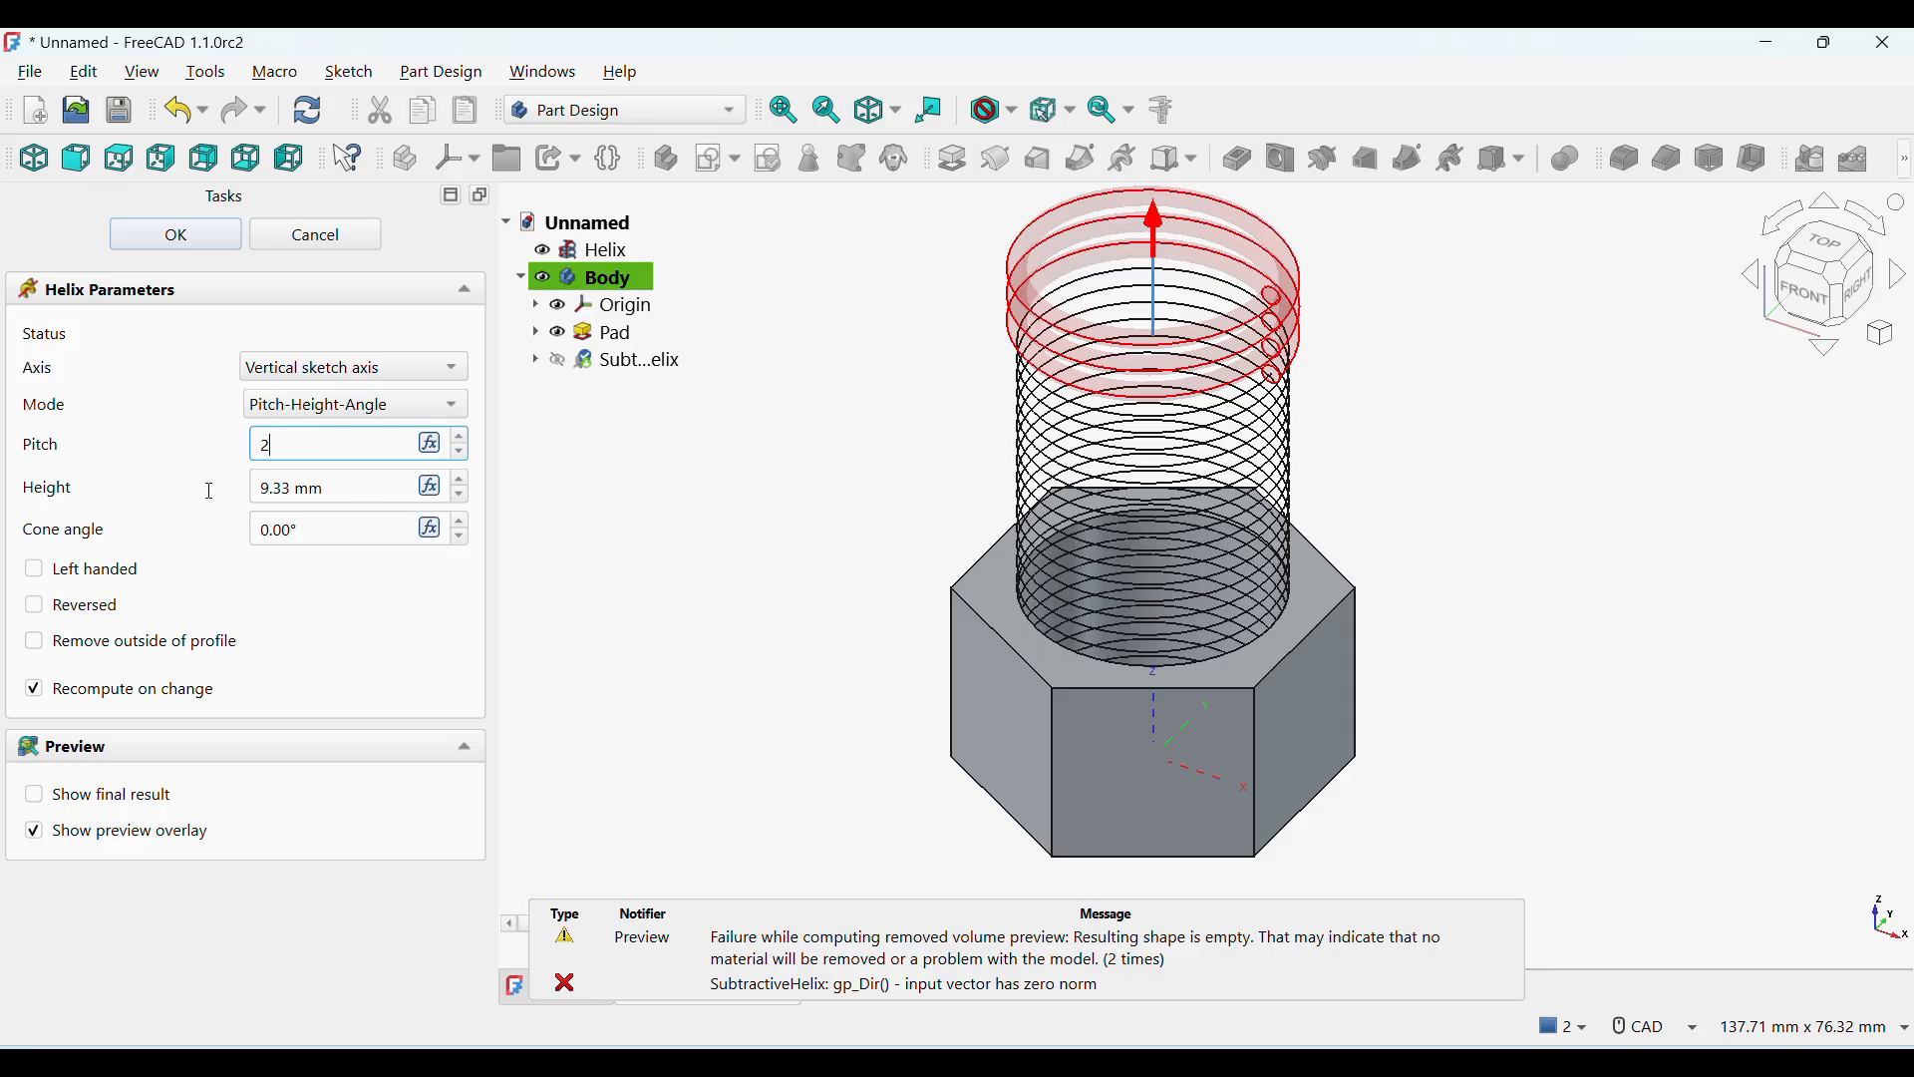
{"action": "left_click", "coordinate": [317, 491]}
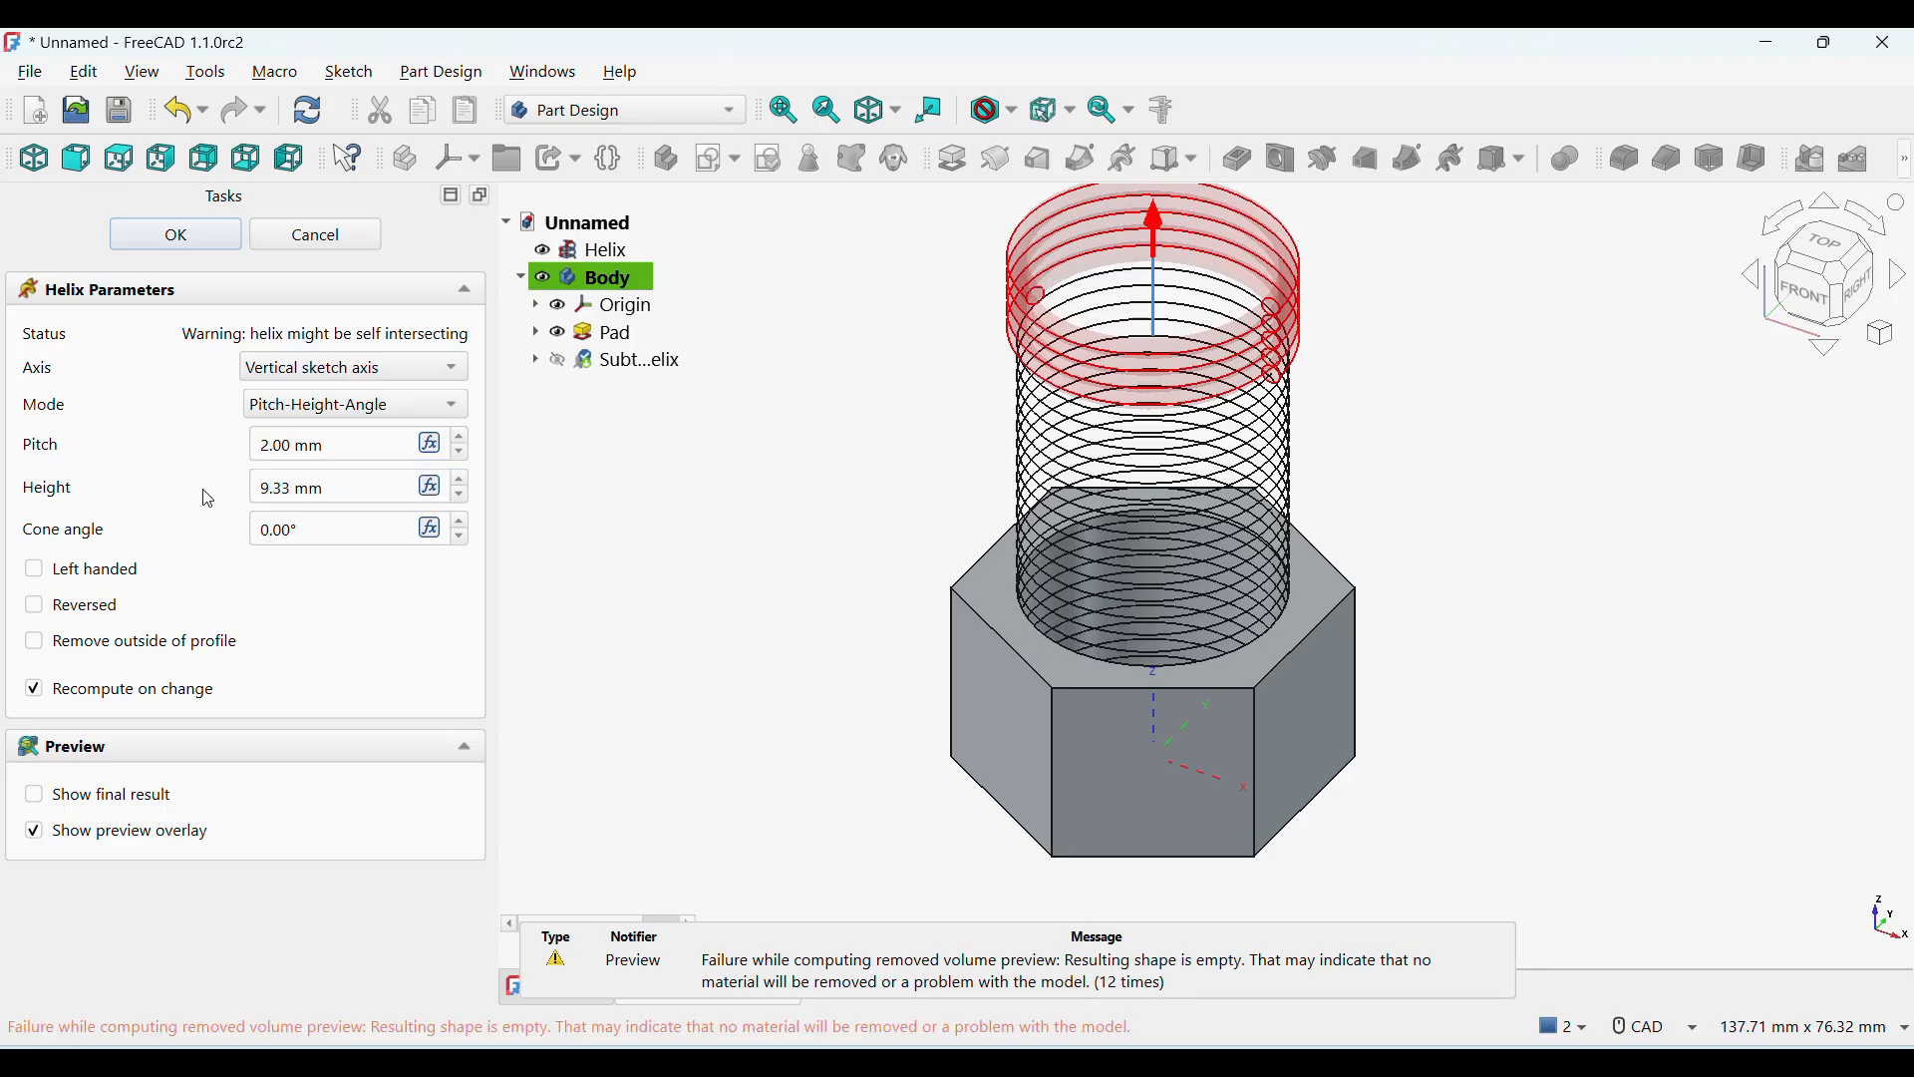
{"action": "left_click", "coordinate": [263, 490]}
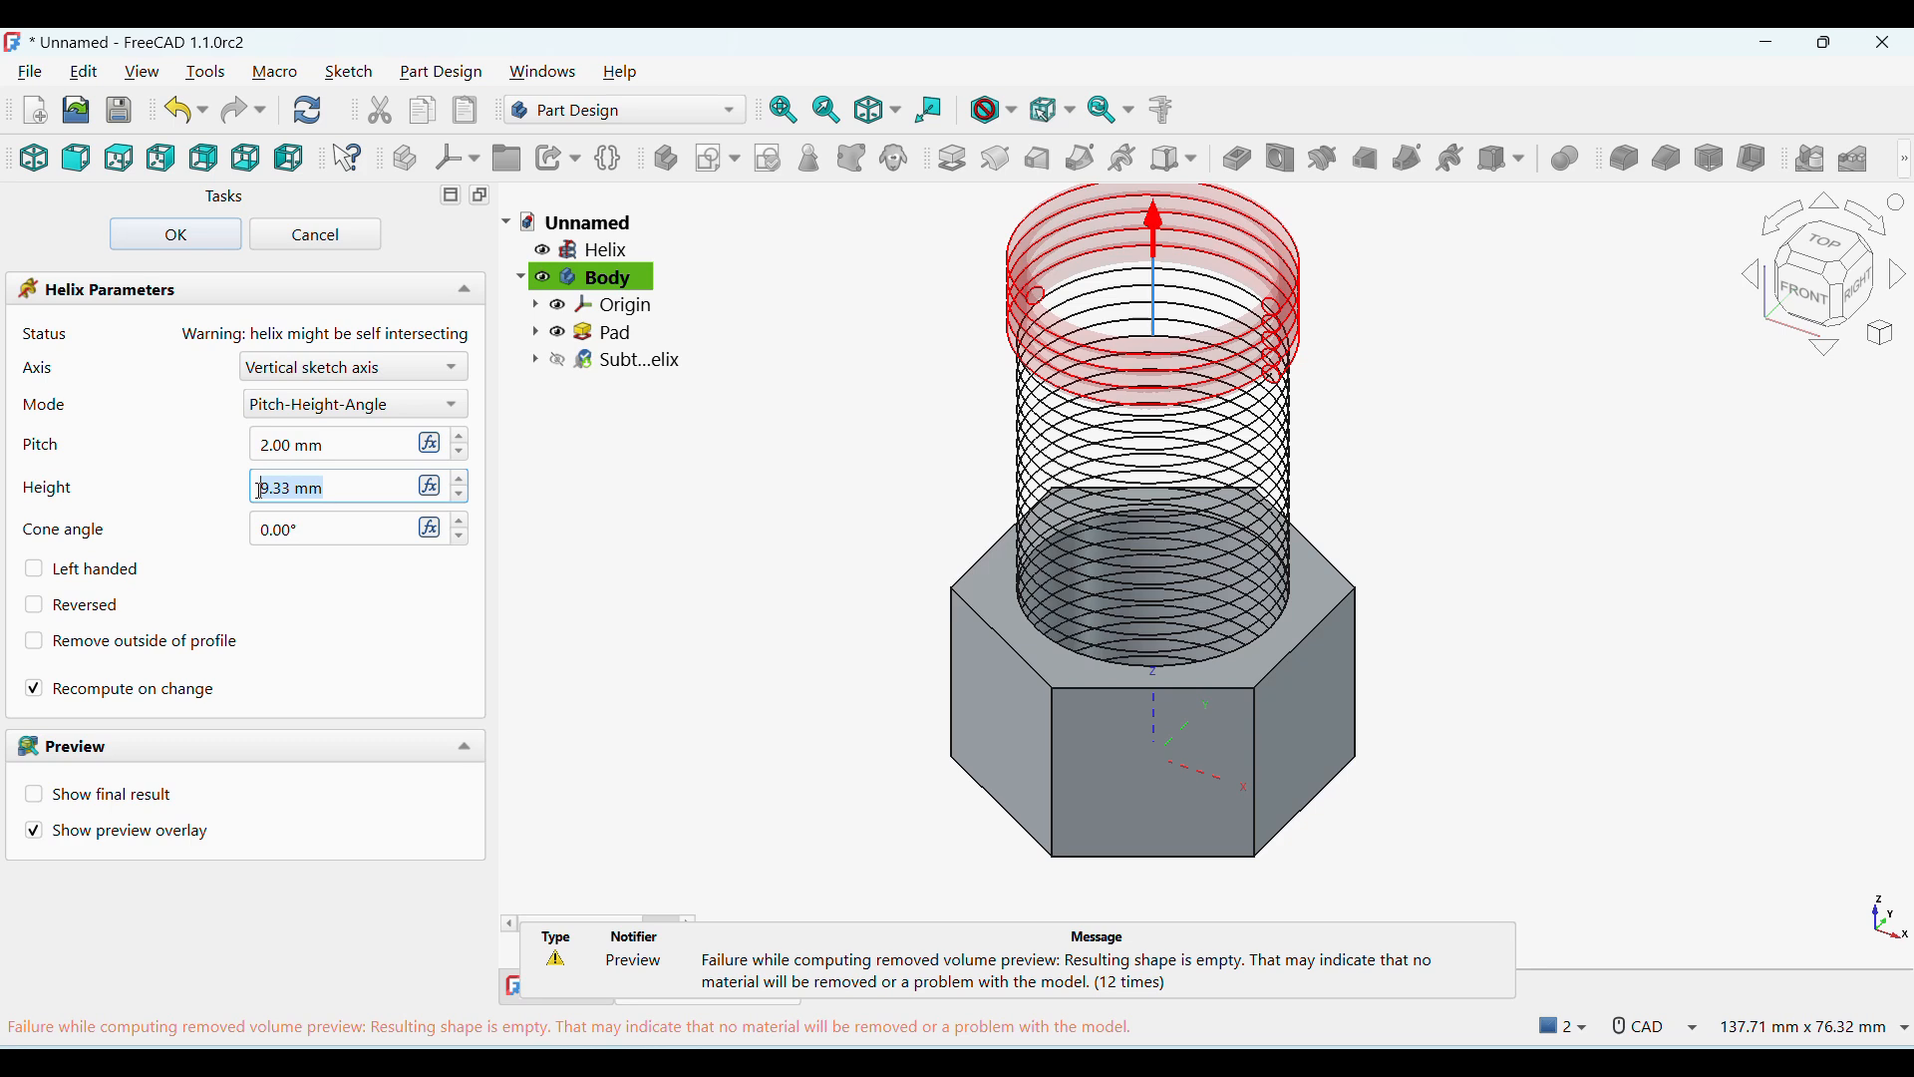
{"action": "type", "text": "50"}
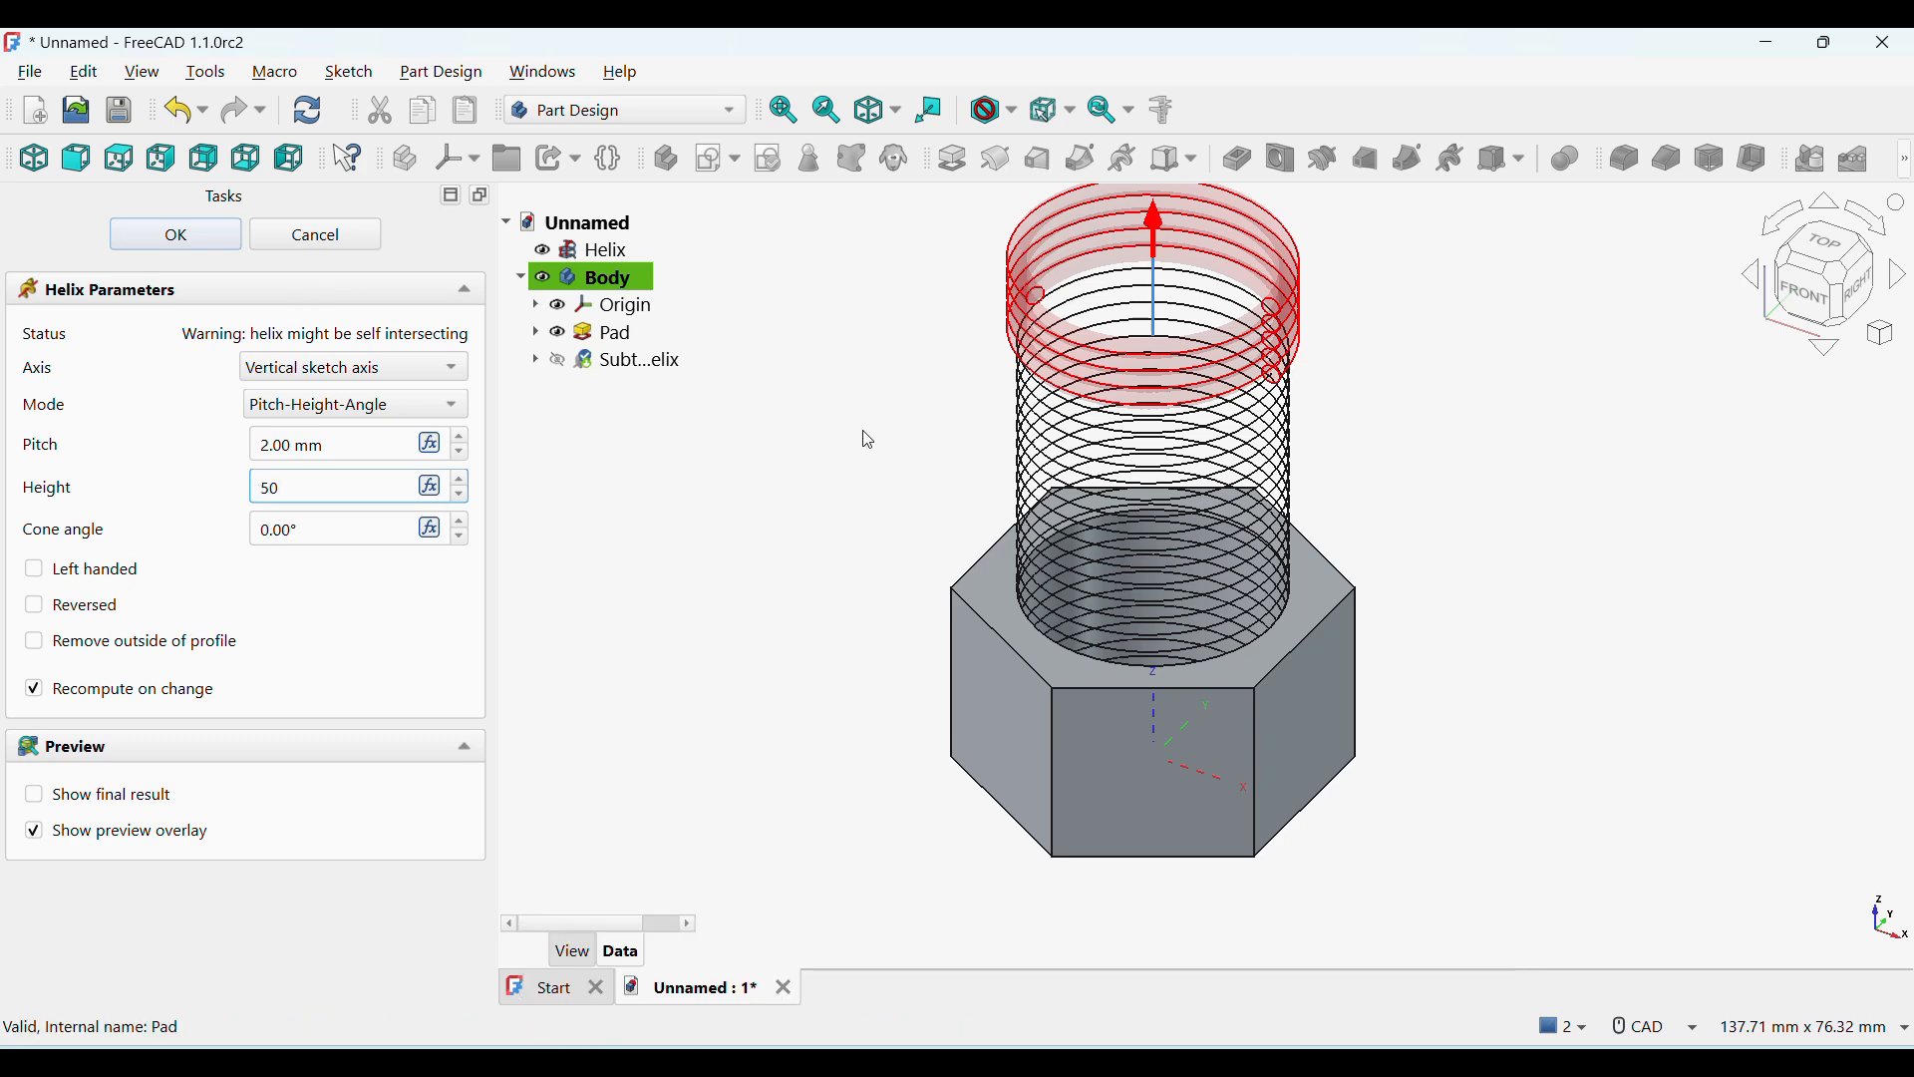
{"action": "left_click", "coordinate": [36, 611]}
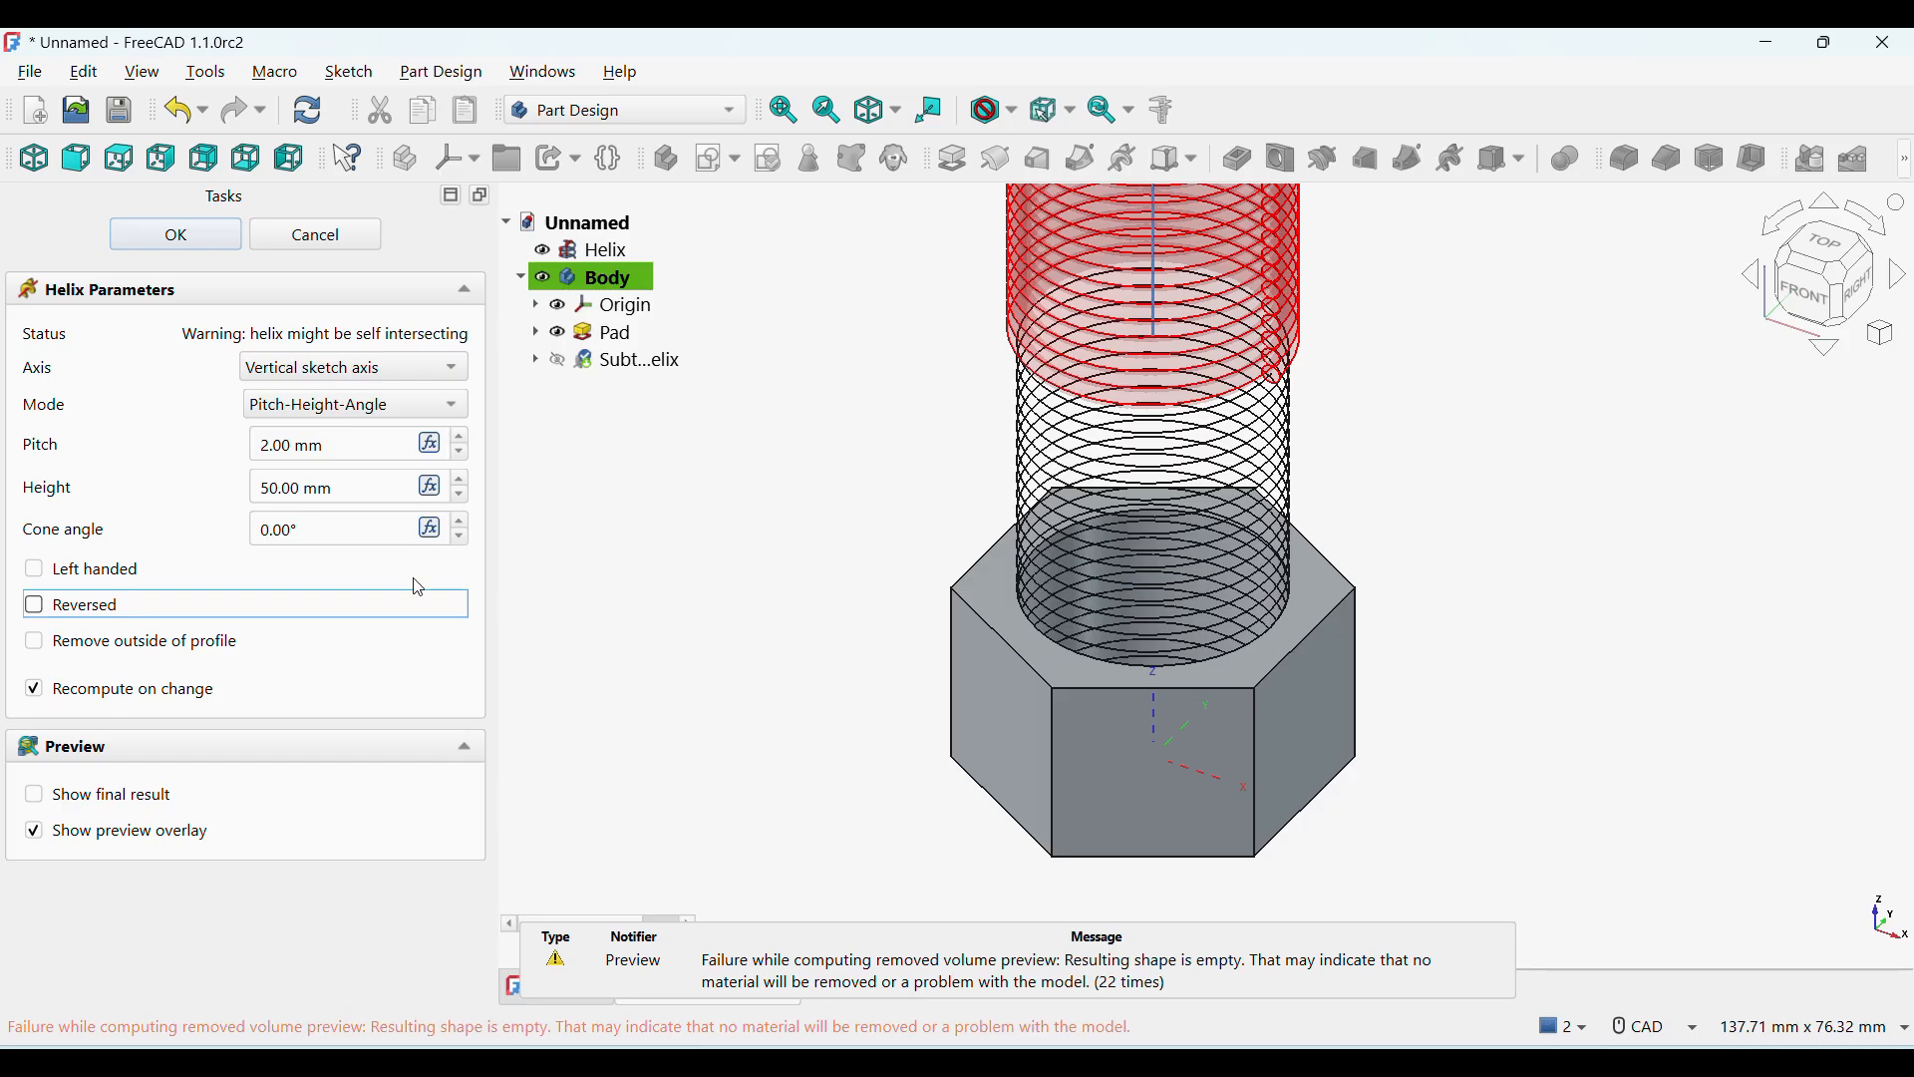
{"action": "left_click", "coordinate": [38, 610]}
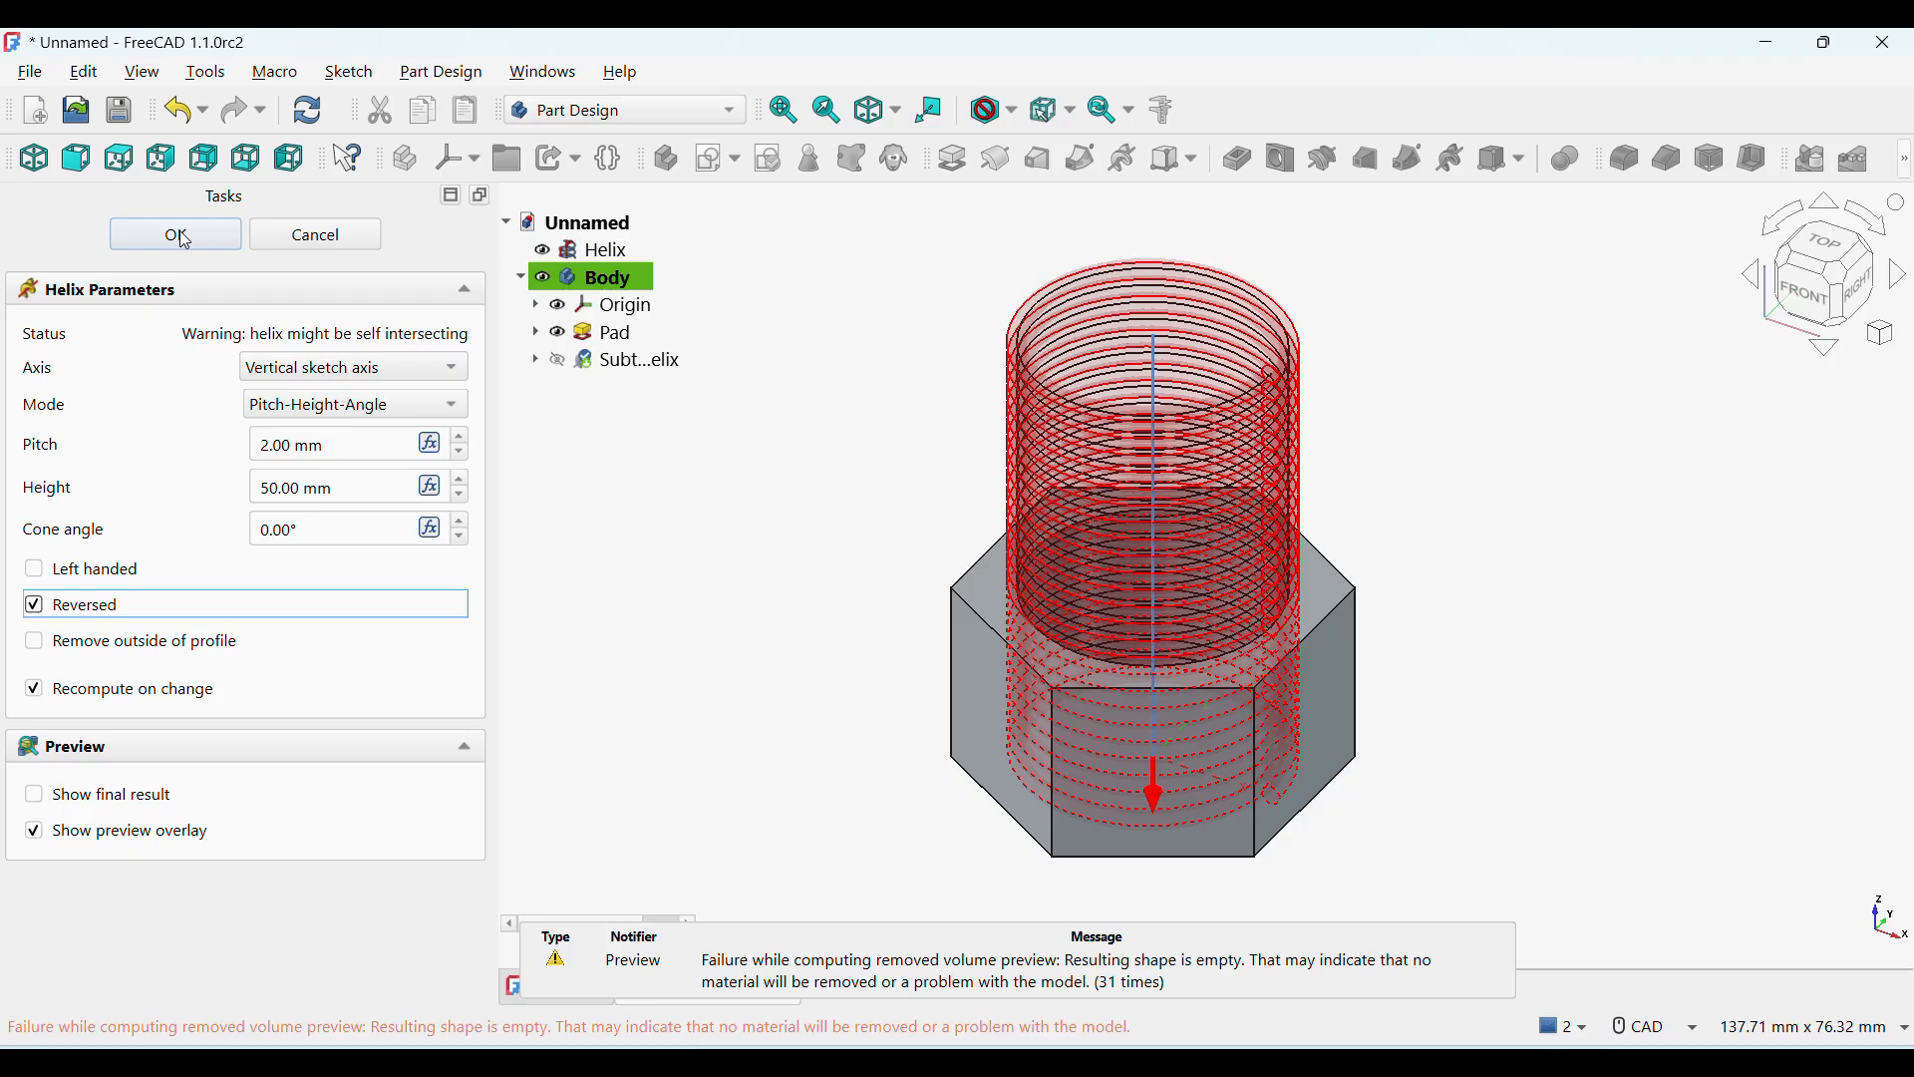
{"action": "key", "text": "space"}
{"action": "left_click", "coordinate": [176, 242]}
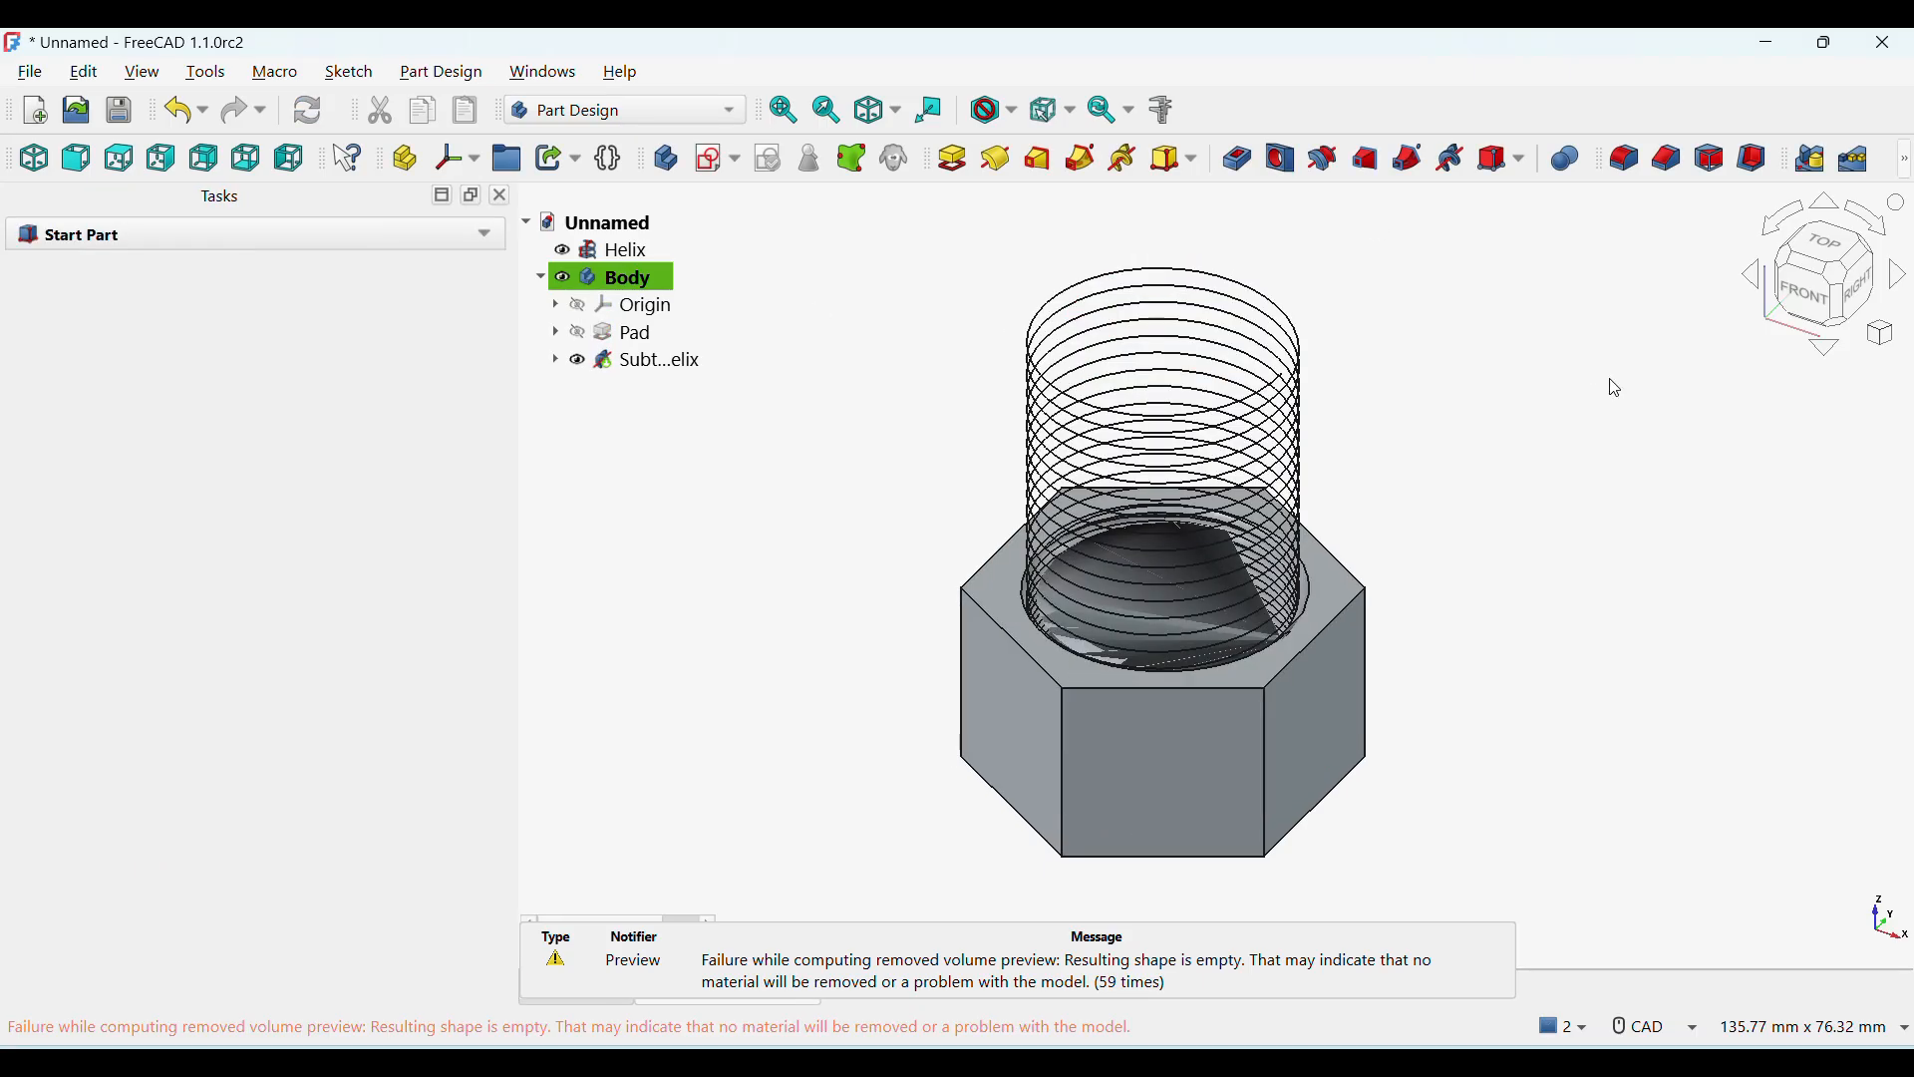
- Edit the subtractive helix on the nut and set its pitch to 1.4 mm
{"action": "middle_click_drag", "start_coordinate": [897, 256], "coordinate": [739, 359]}
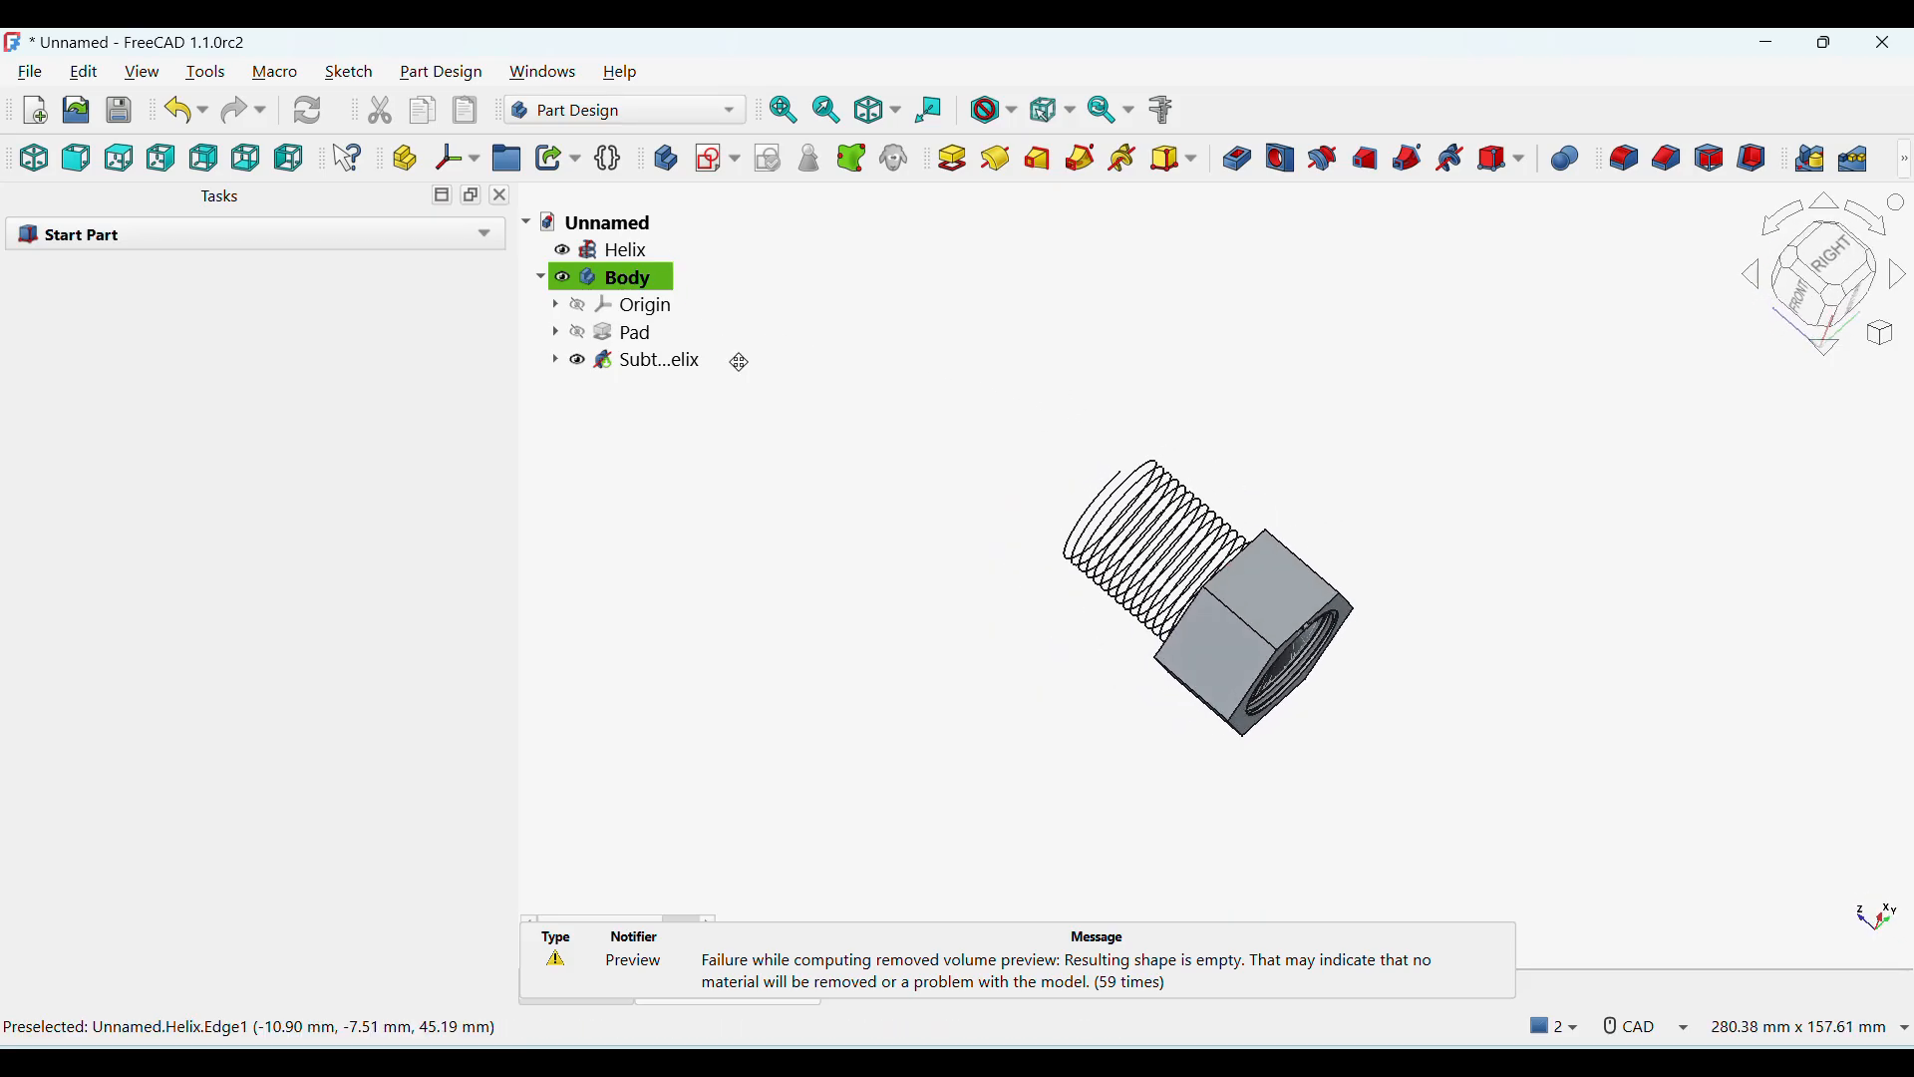
{"action": "double_click", "coordinate": [703, 359]}
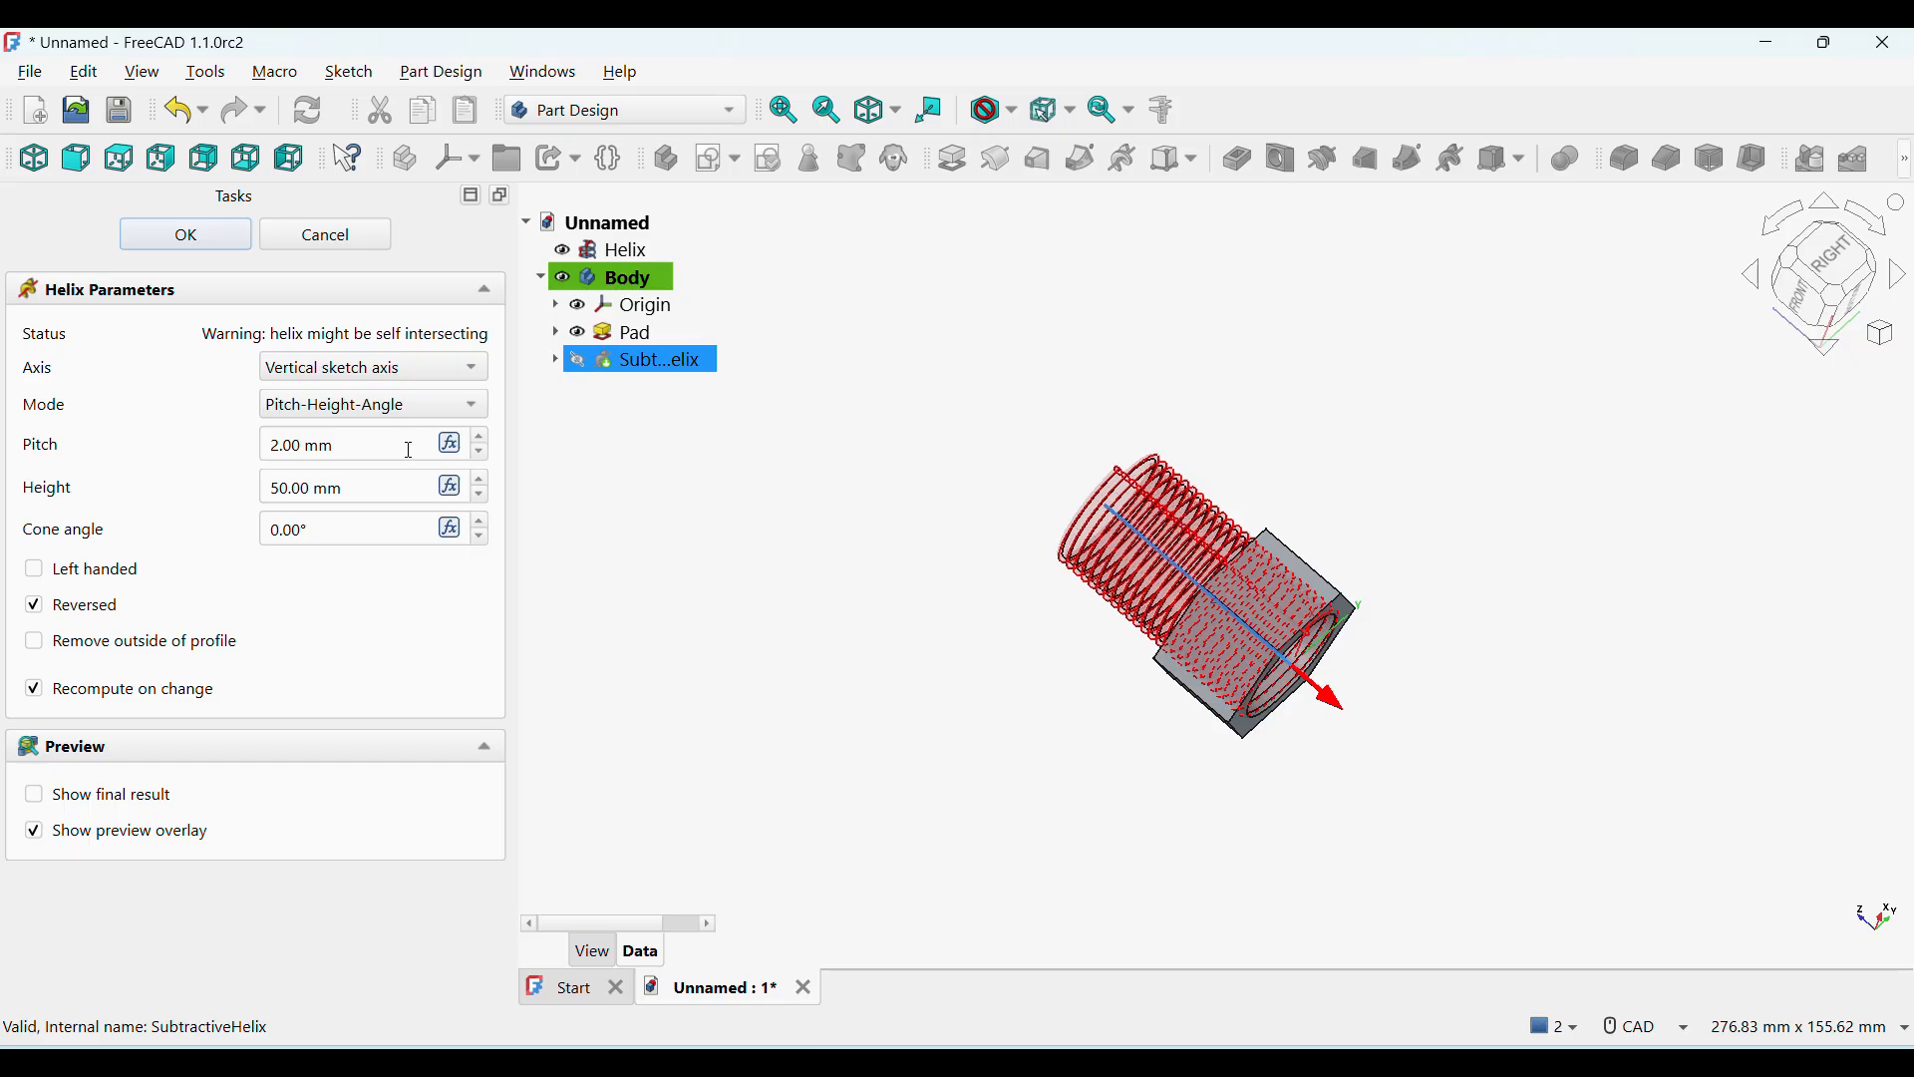
{"action": "double_click", "coordinate": [319, 454]}
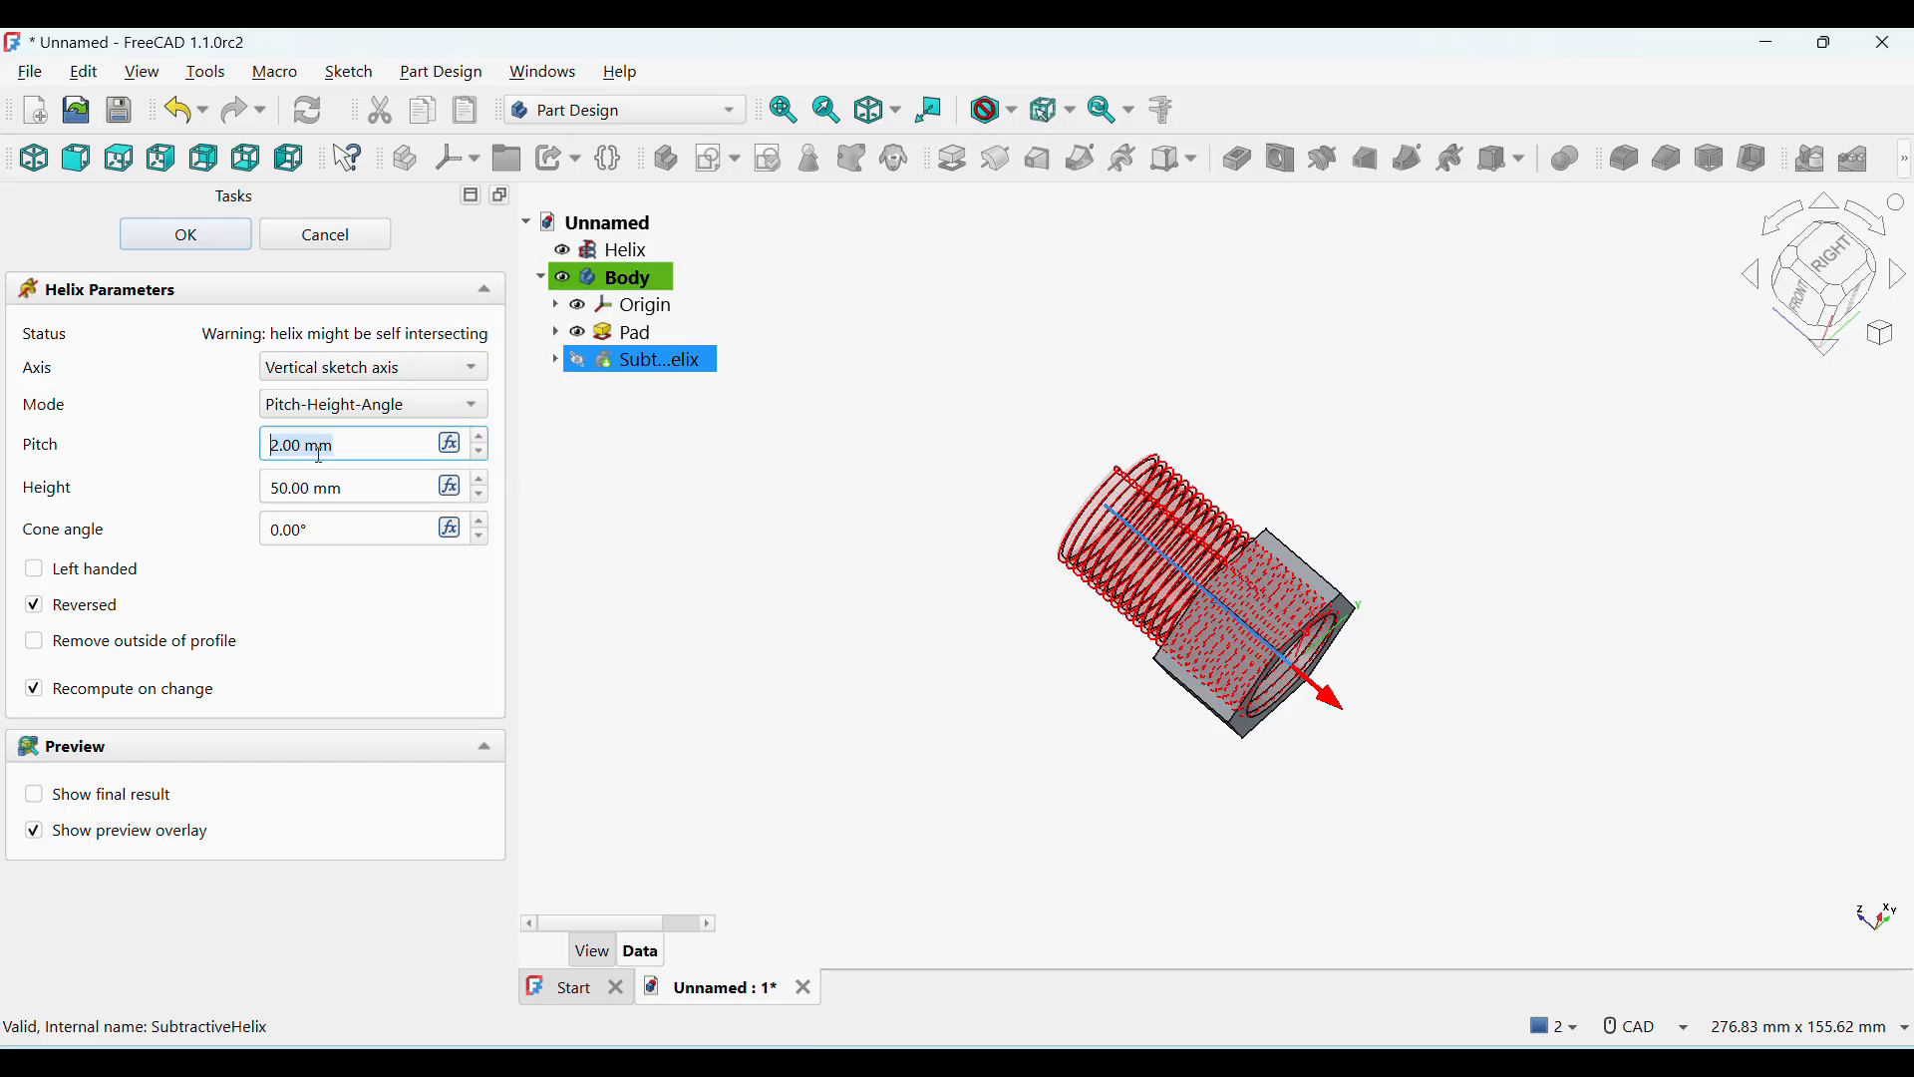
{"action": "type", "text": "1"}
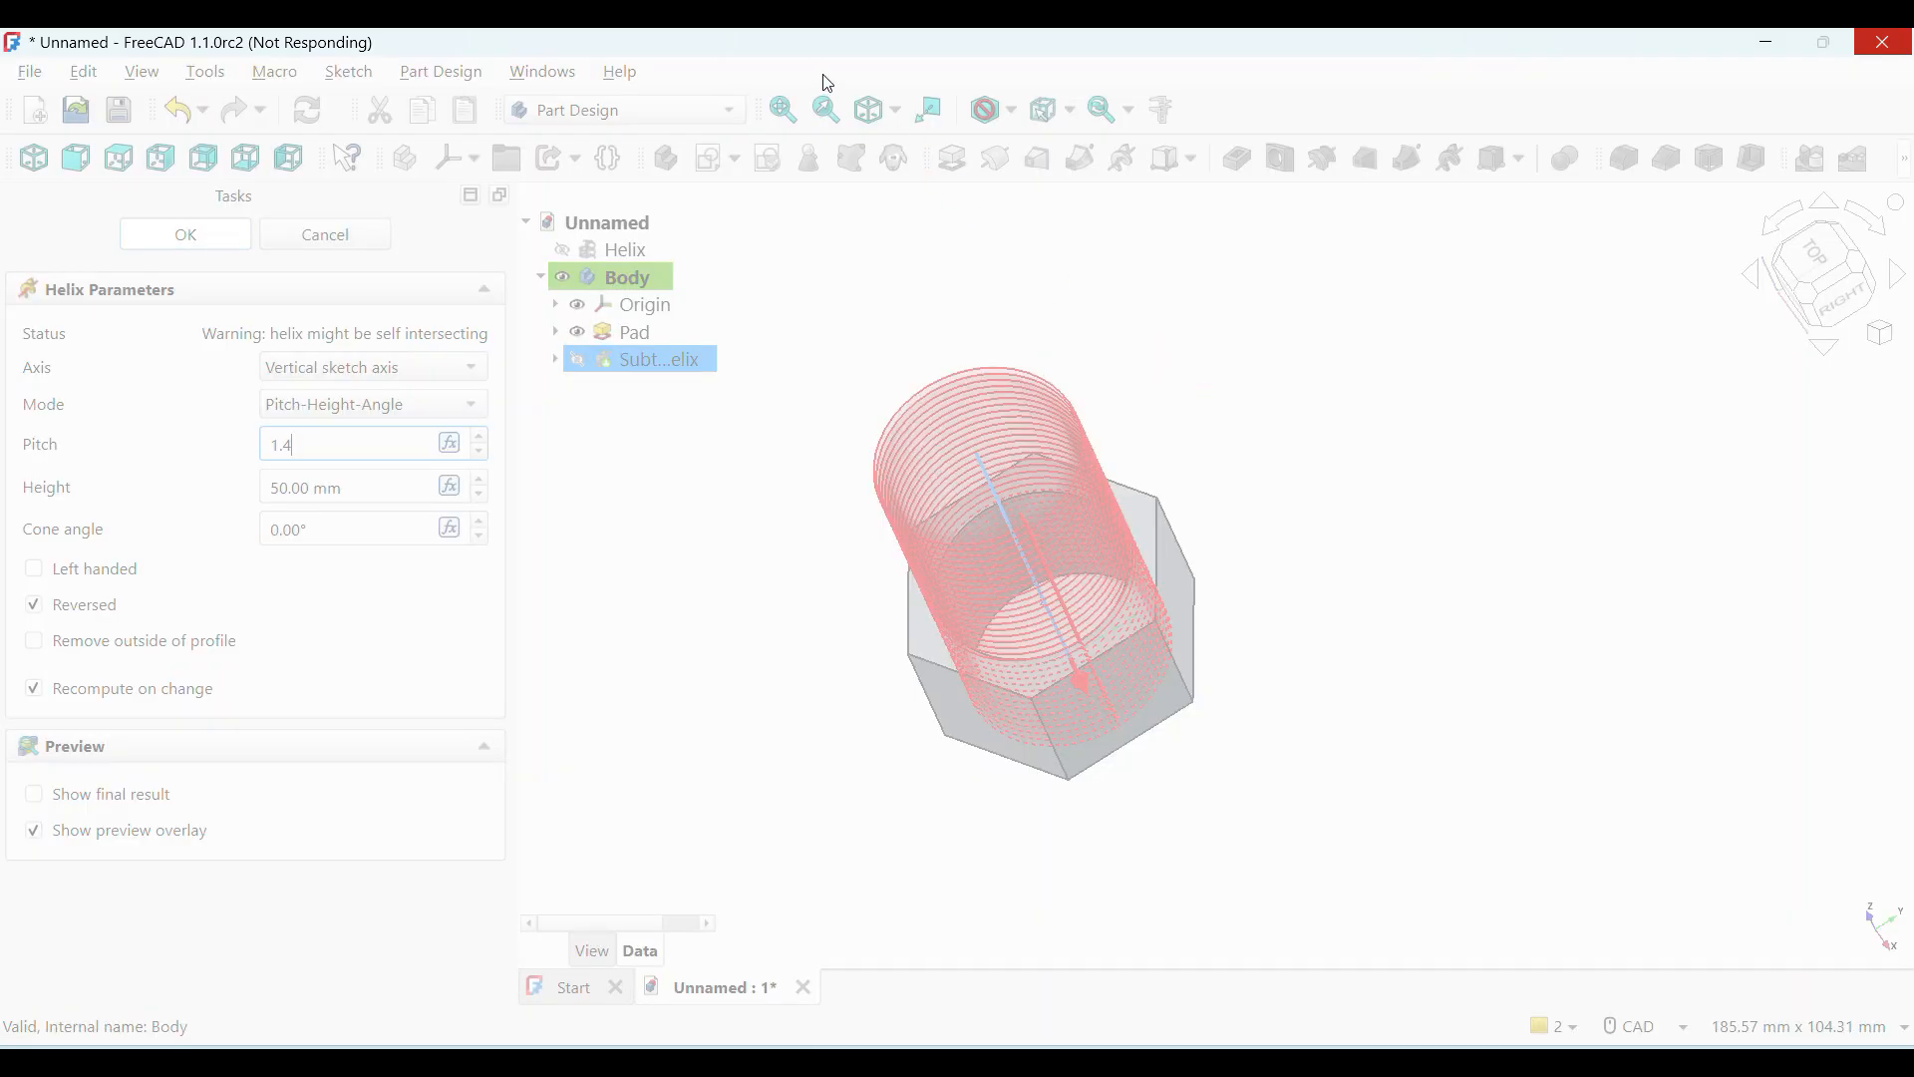
{"action": "left_click", "coordinate": [152, 239]}
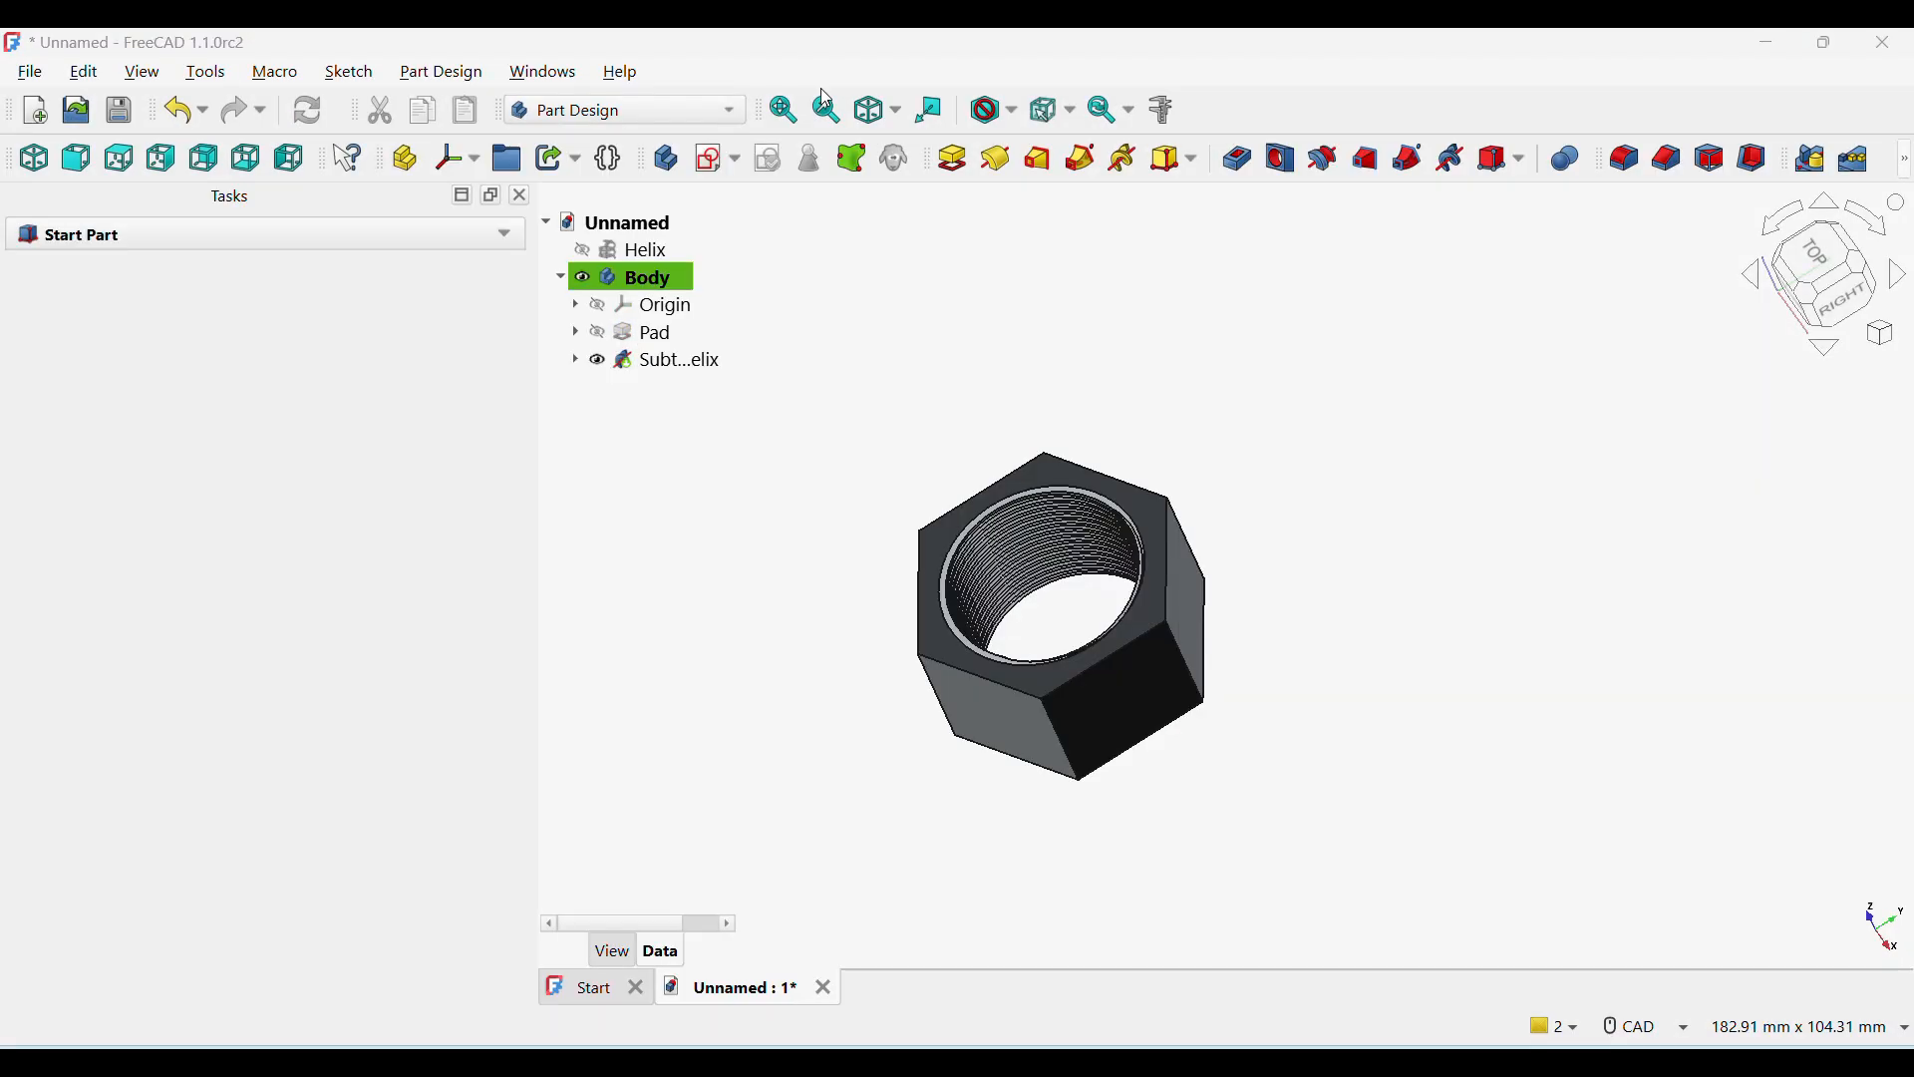
- Show the separate helix curve against the threaded nut, hide it again, and examine the internal thread
{"action": "left_click", "coordinate": [585, 249]}
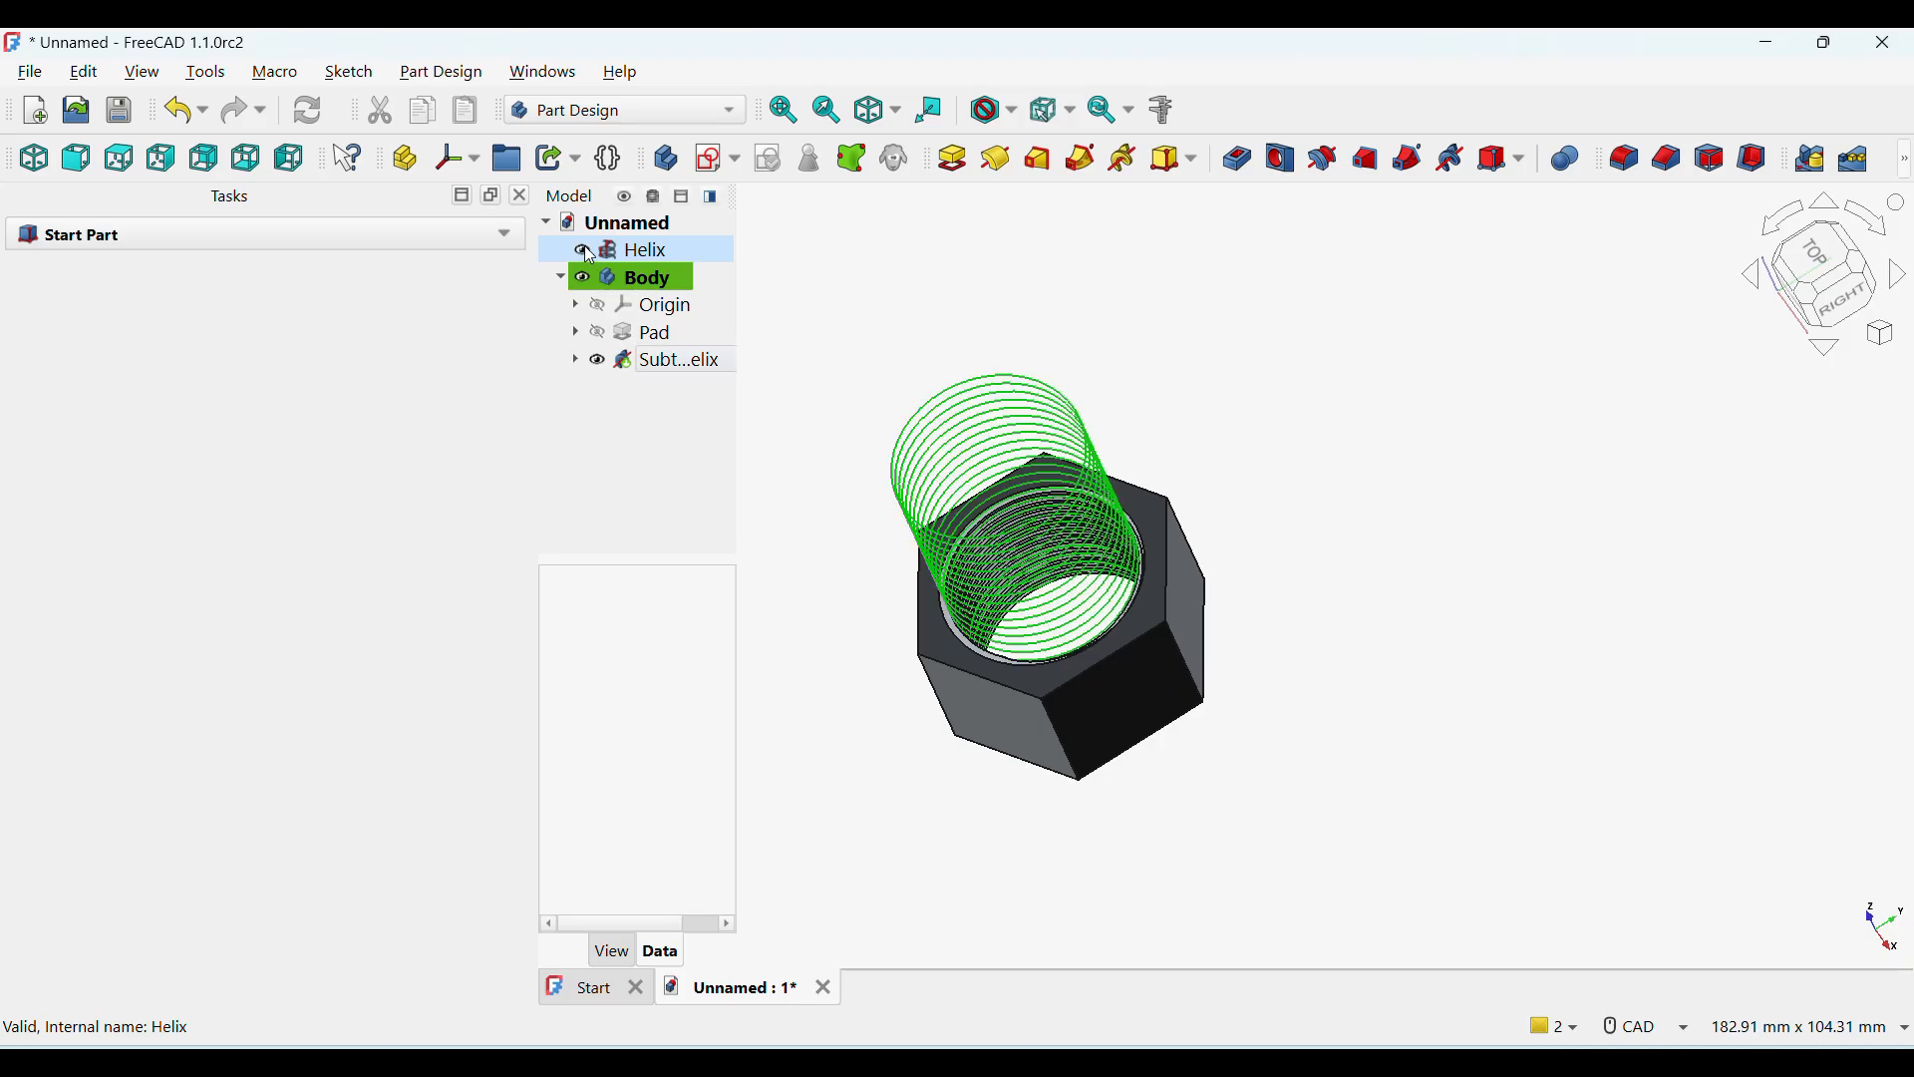
{"action": "scroll", "coordinate": [1124, 379], "scroll_direction": "up", "scroll_amount": 1}
{"action": "middle_click_drag", "start_coordinate": [1123, 369], "coordinate": [1144, 427]}
{"action": "left_click", "coordinate": [584, 249]}
{"action": "middle_click_drag", "start_coordinate": [1323, 488], "coordinate": [970, 501]}
{"action": "middle_click_drag", "start_coordinate": [955, 426], "coordinate": [1054, 364]}
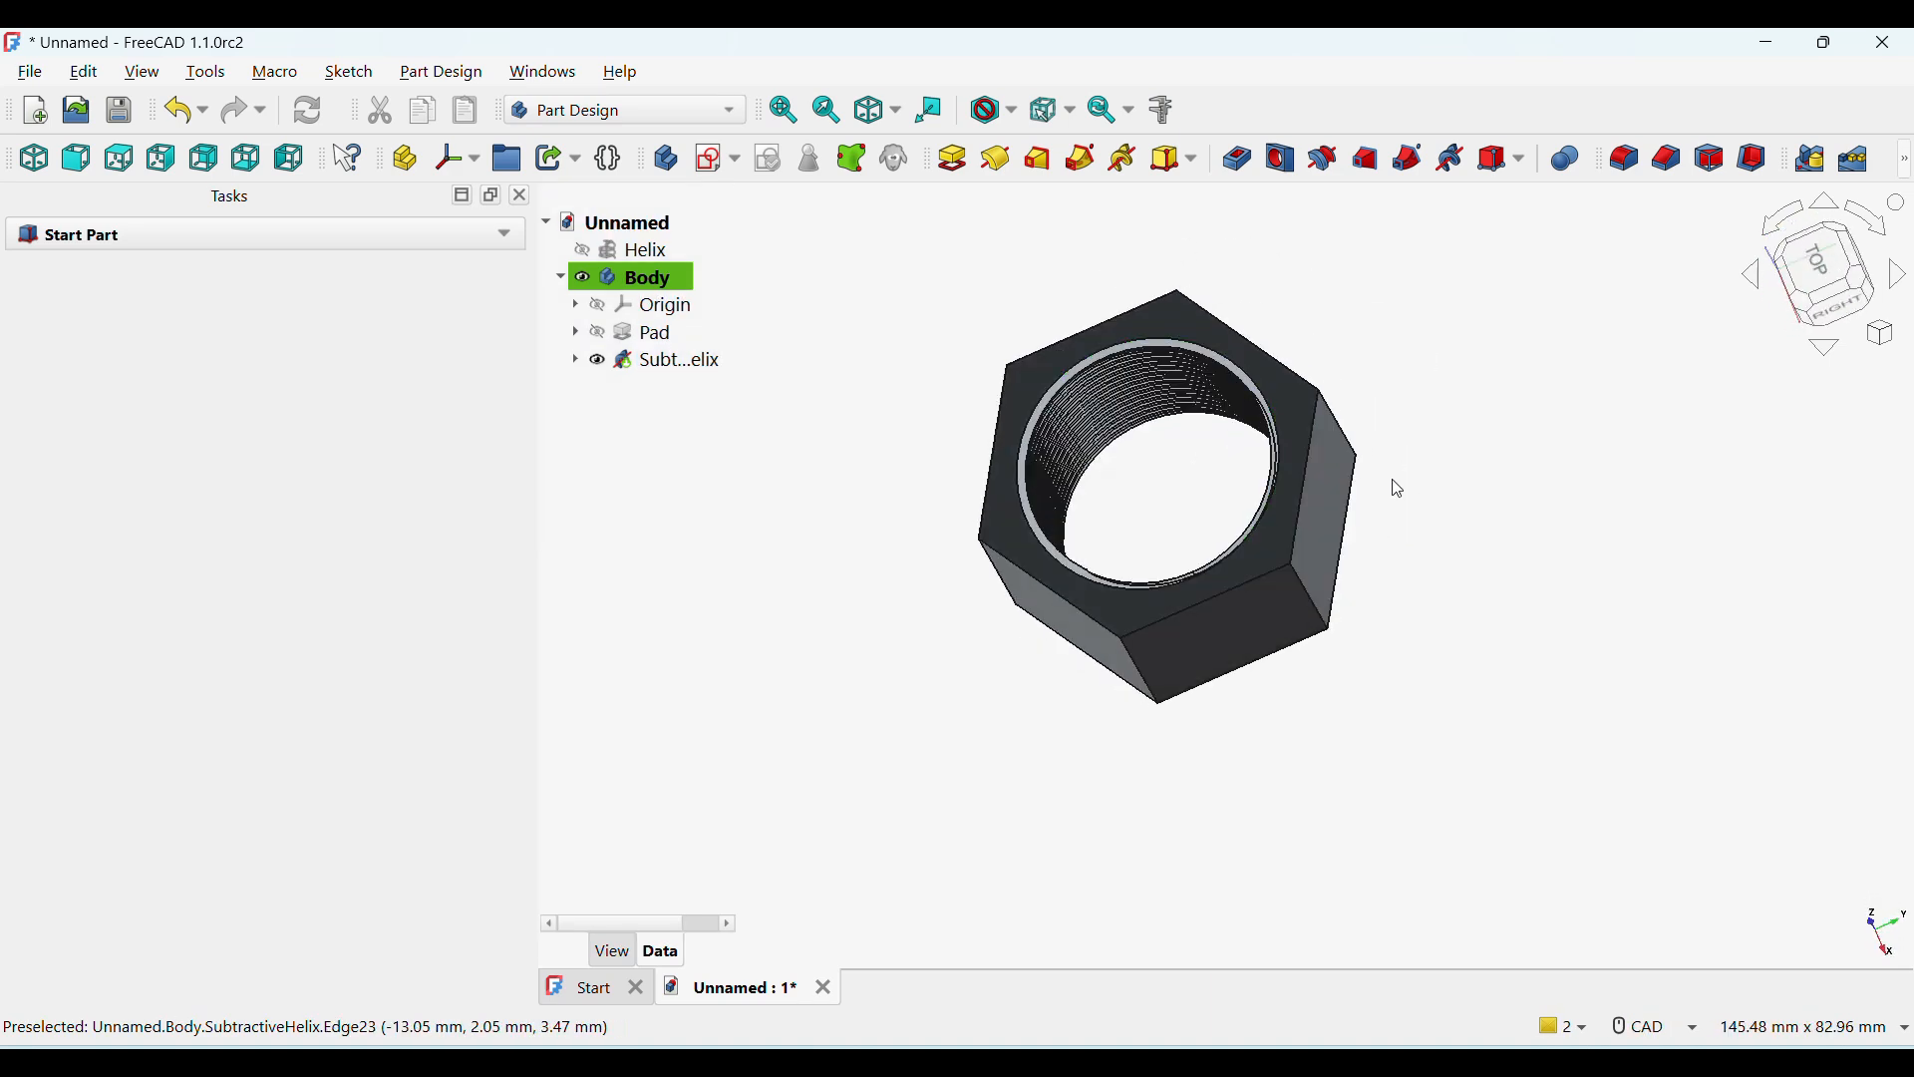
- Try to fillet an outer edge of the nut's upper hexagonal face with a 1.5 mm radius
{"action": "left_click", "coordinate": [1310, 418]}
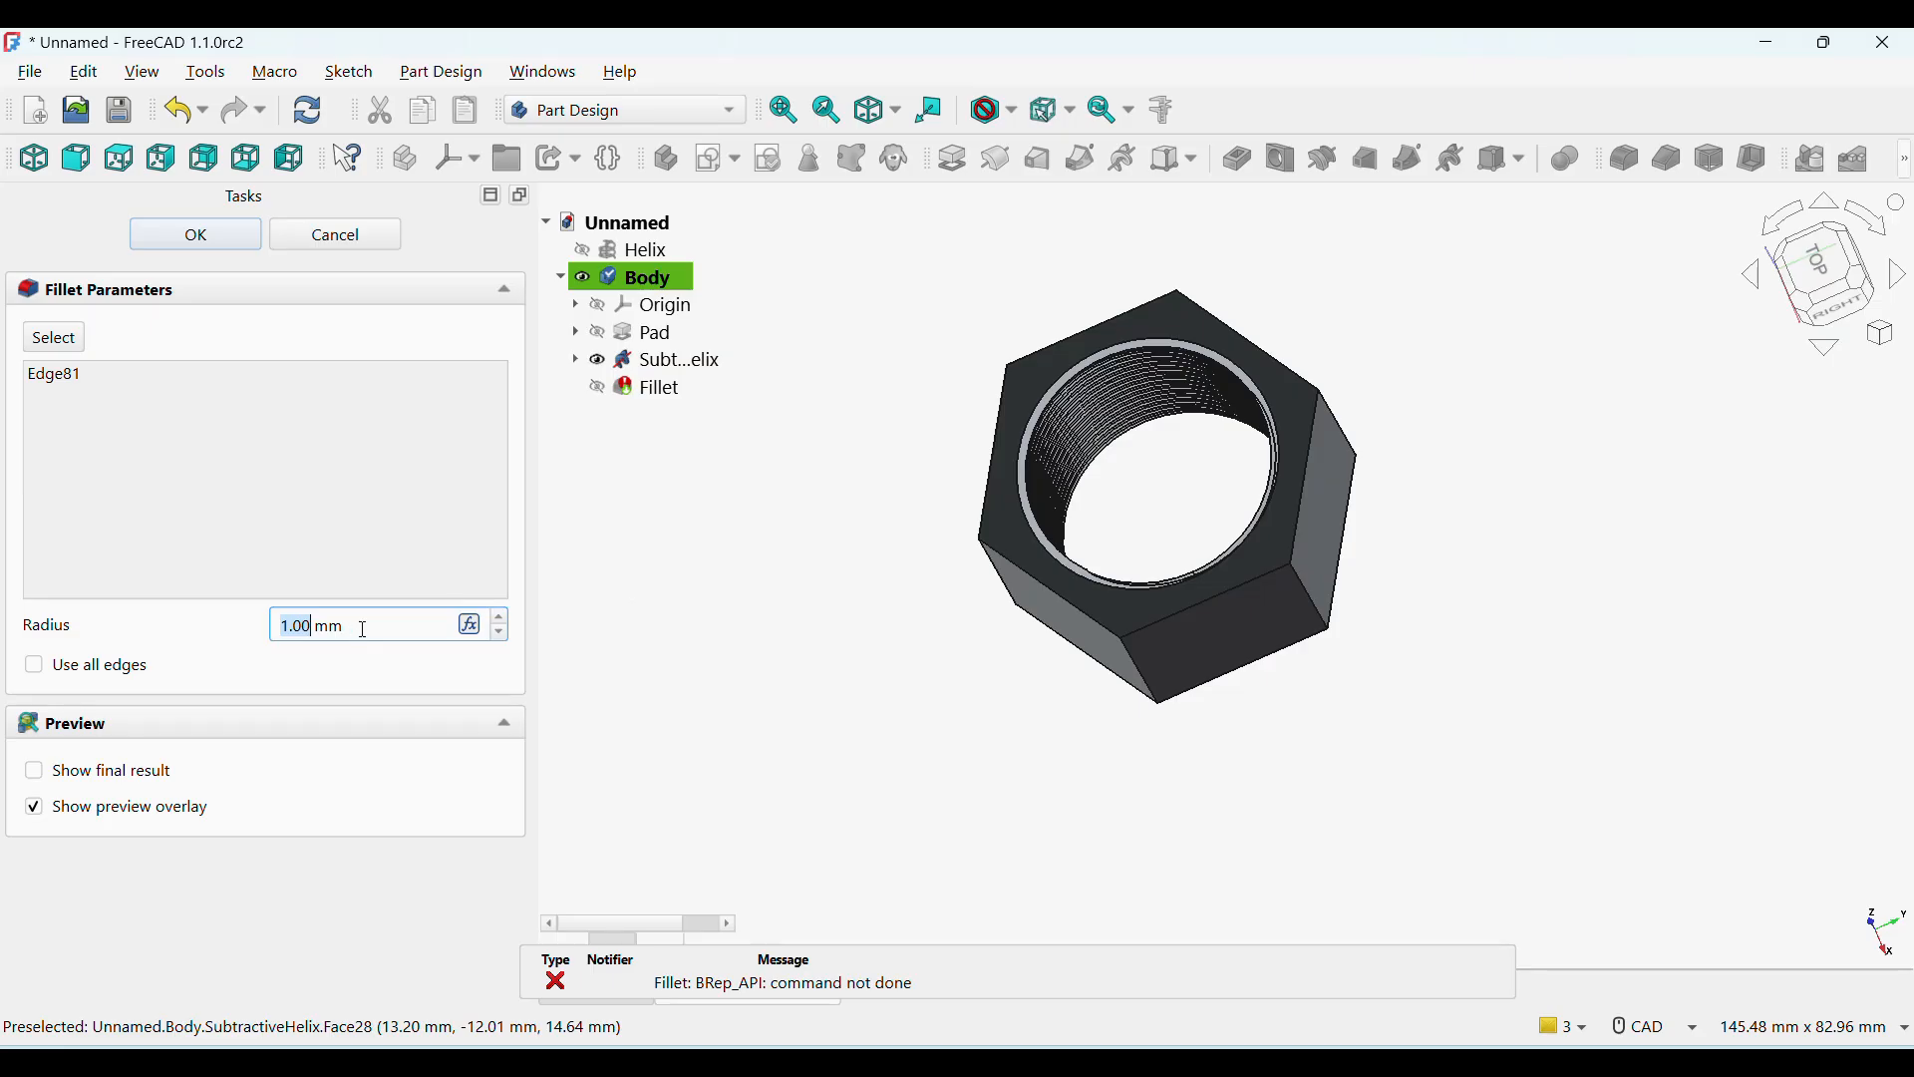
{"action": "left_click", "coordinate": [202, 237]}
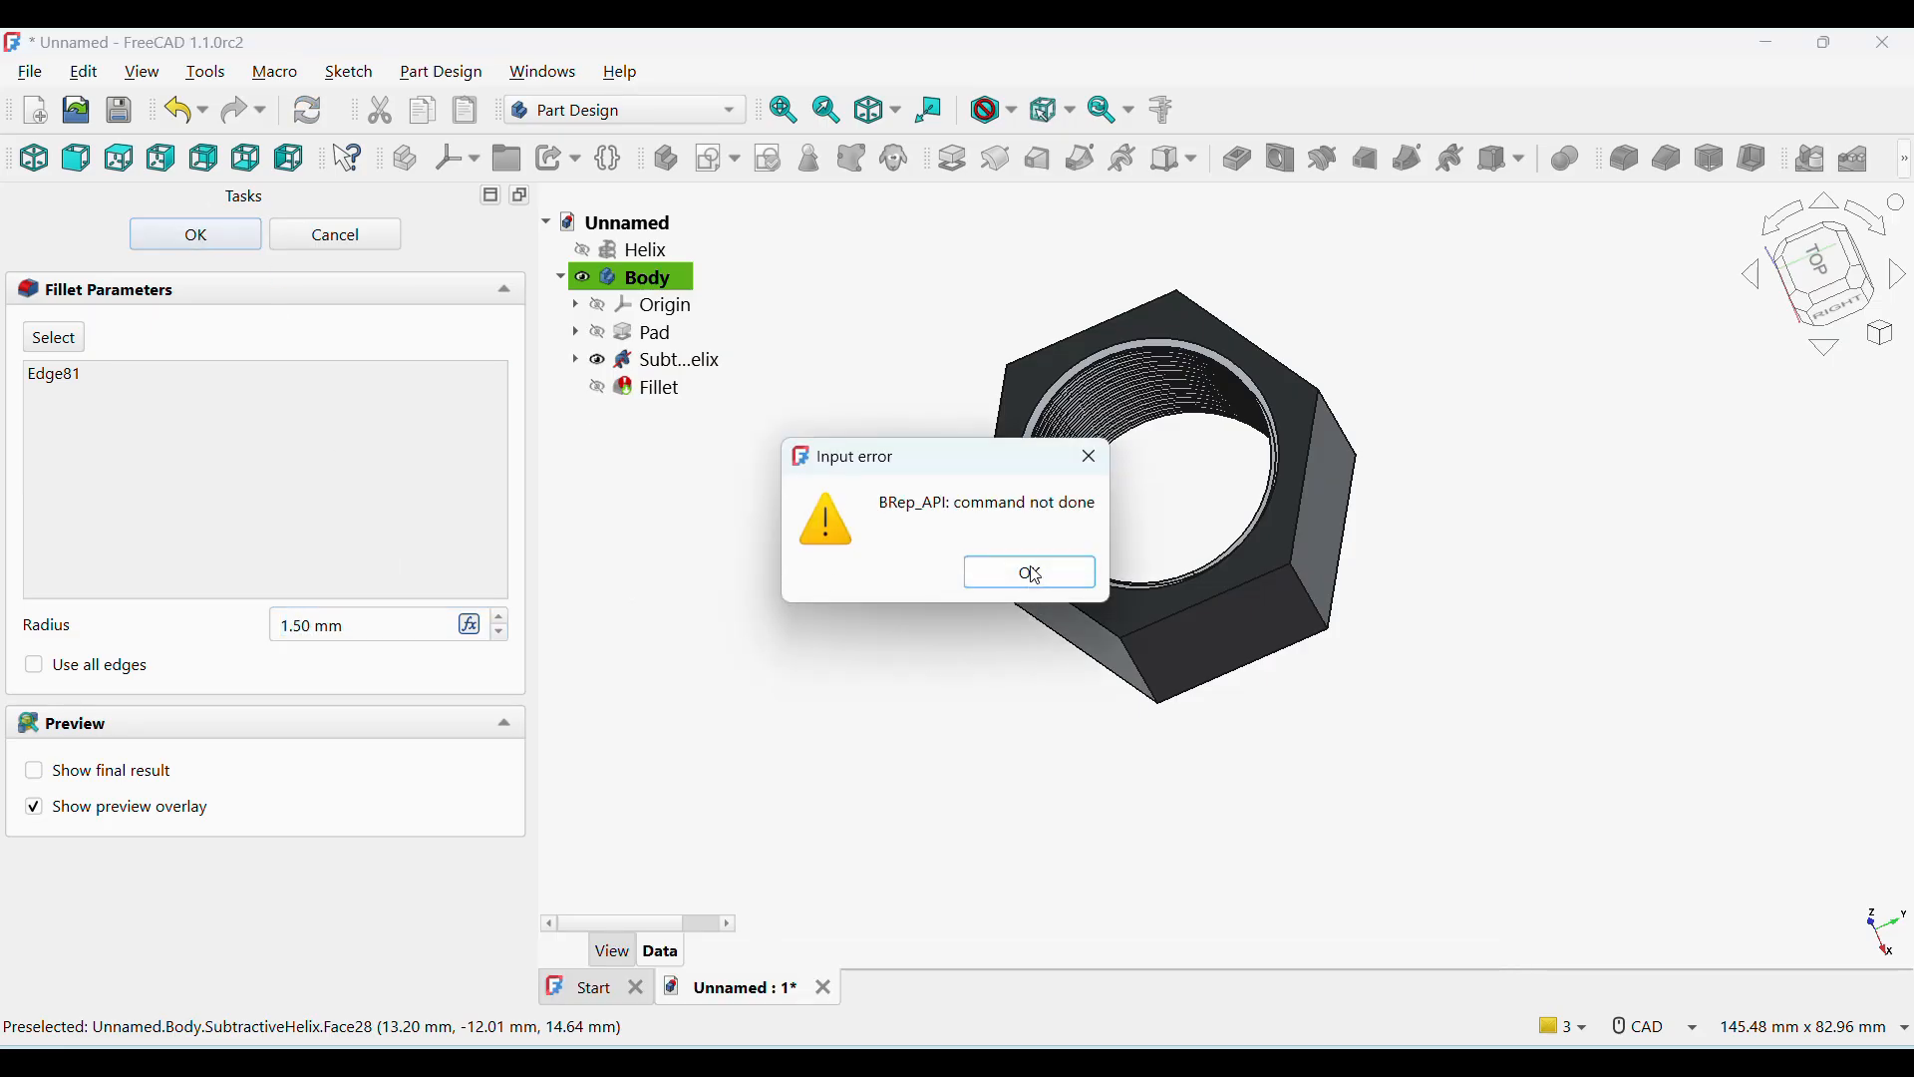
{"action": "left_click", "coordinate": [1032, 575]}
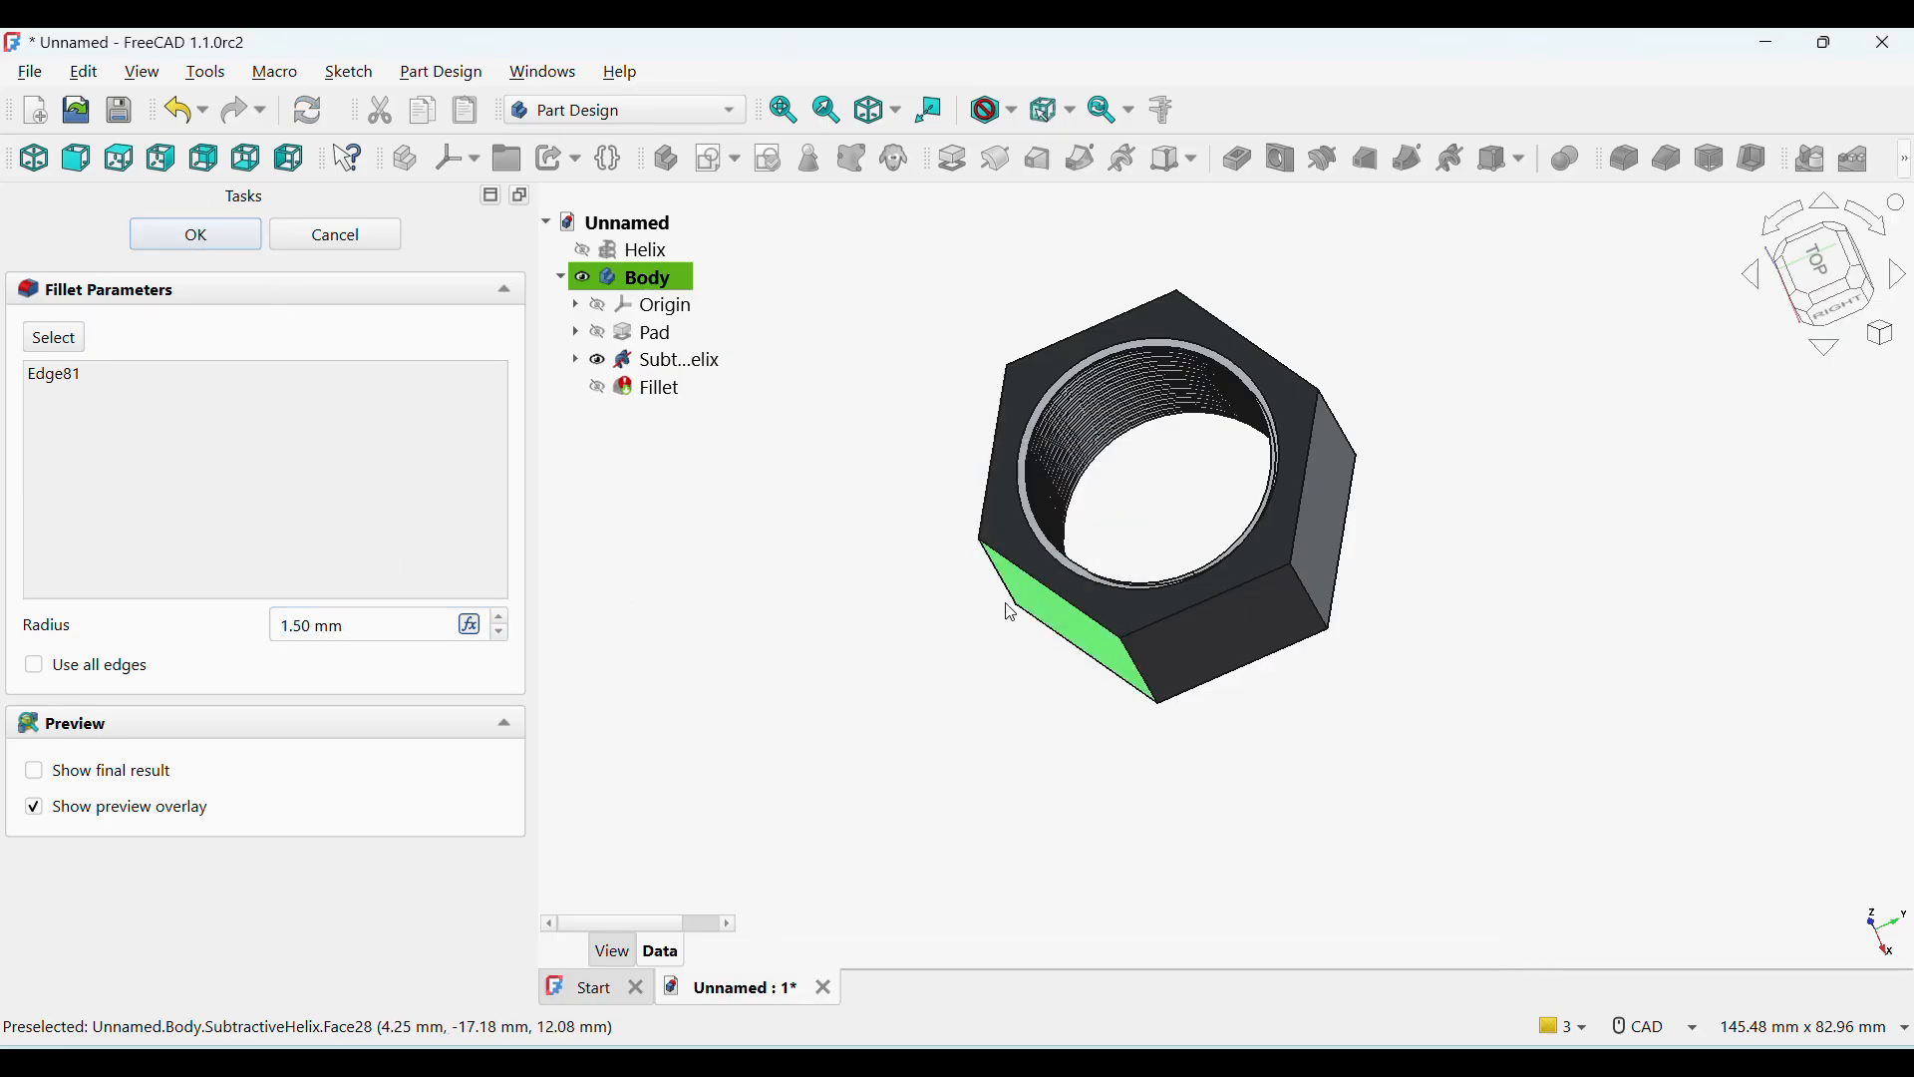
{"action": "left_click", "coordinate": [1005, 547]}
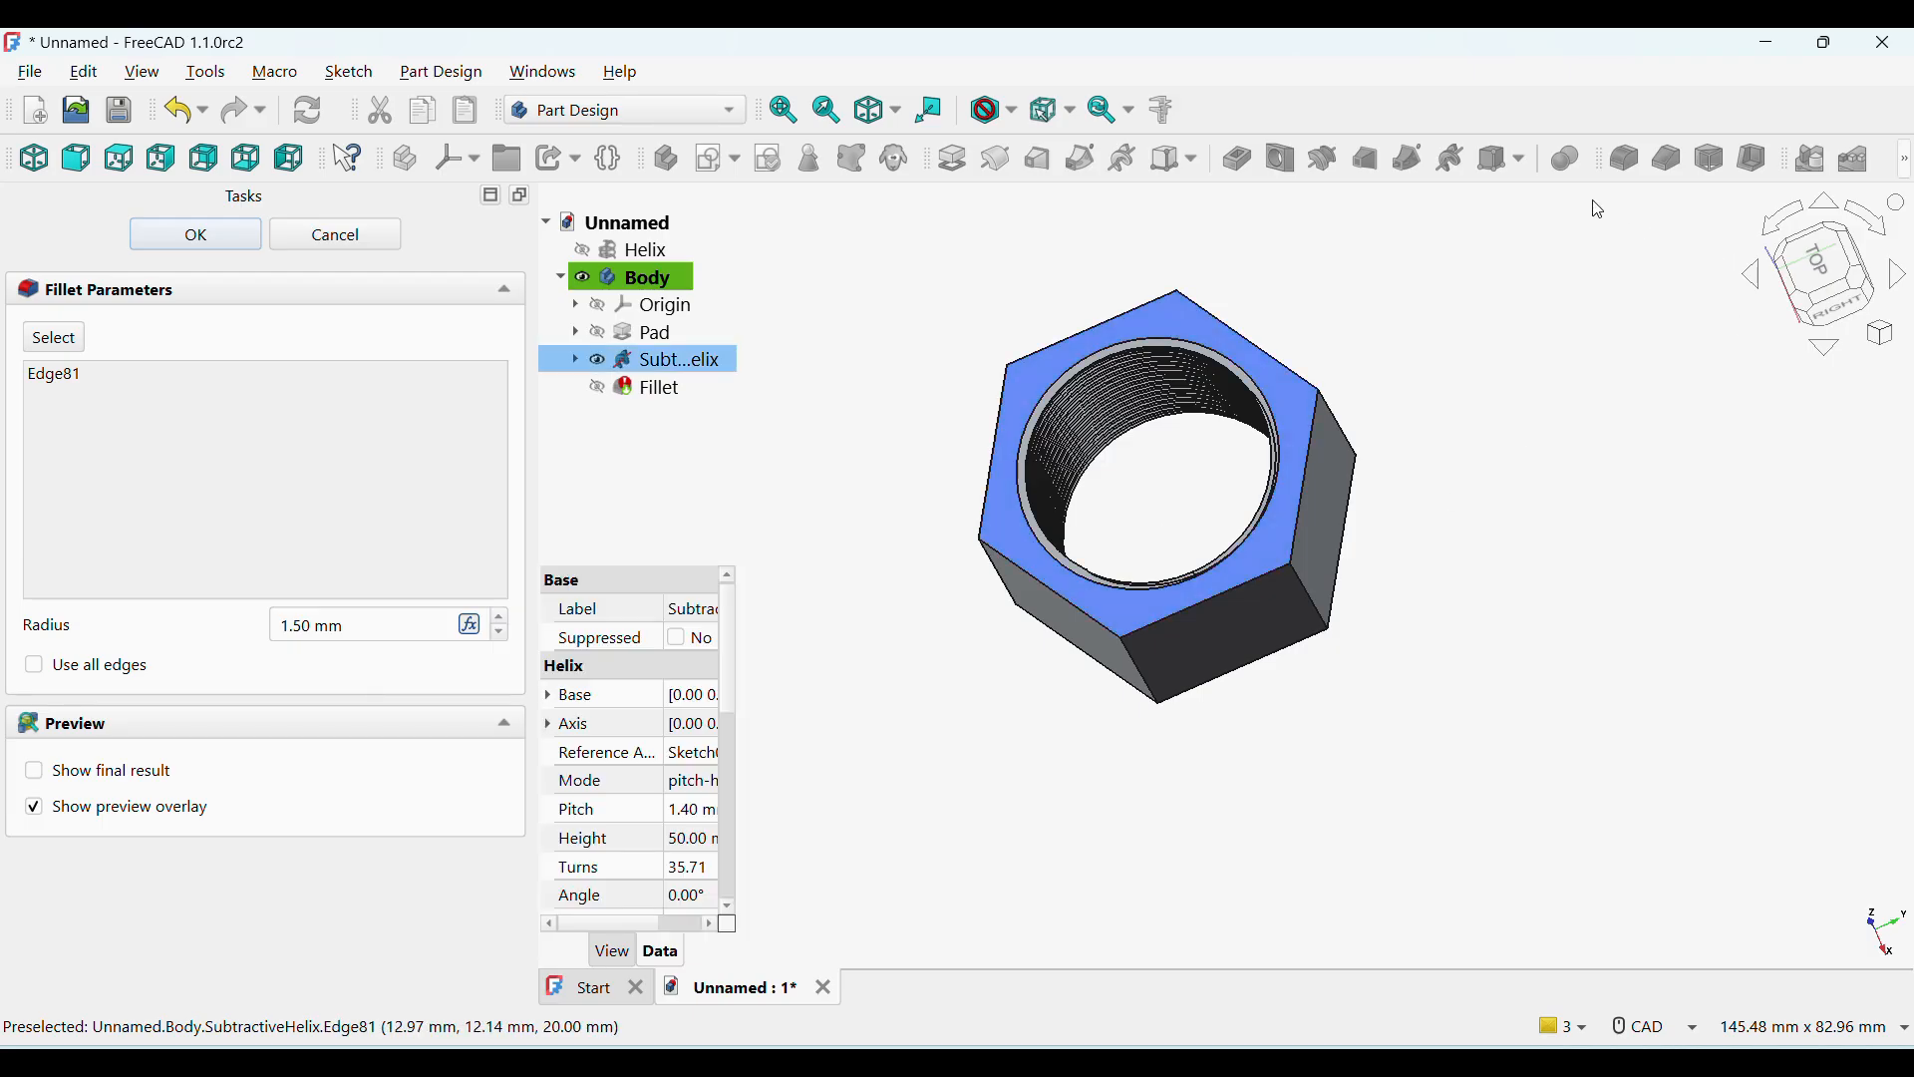
{"action": "left_click", "coordinate": [214, 242]}
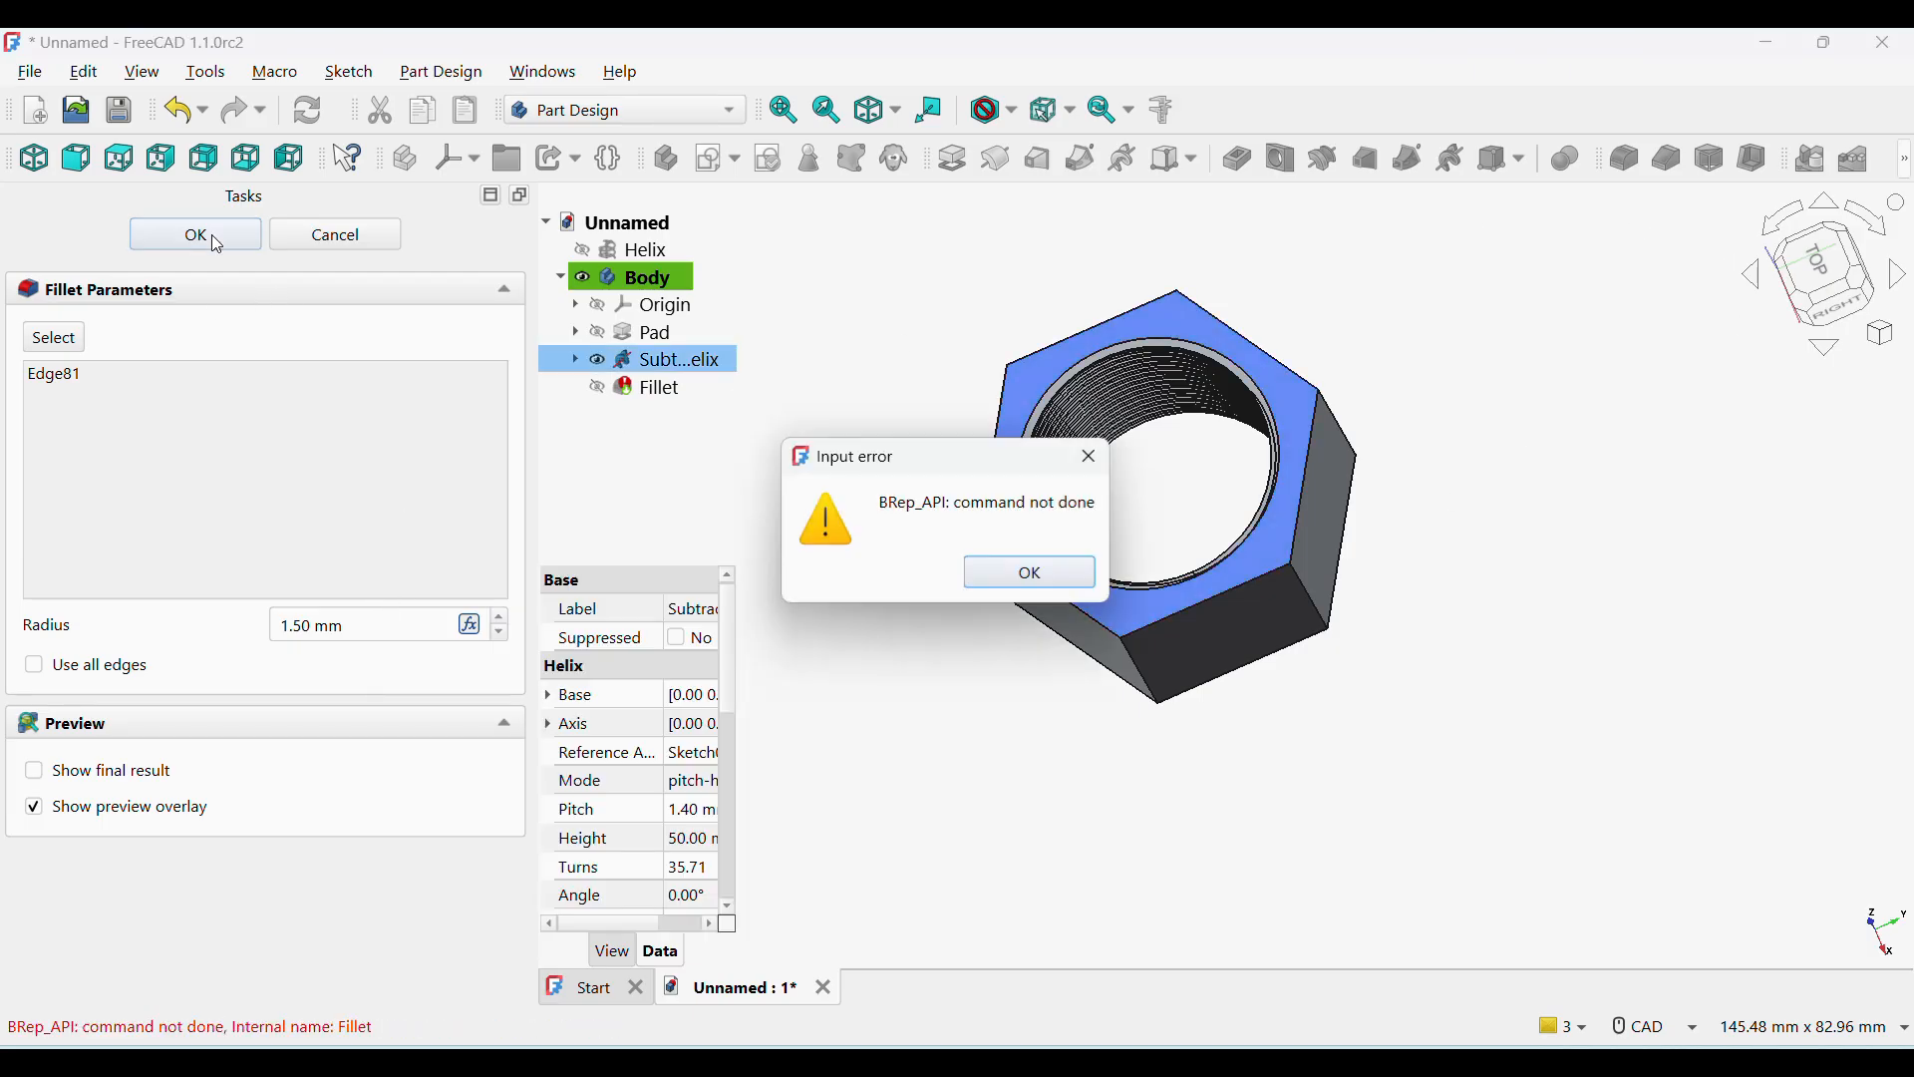
{"action": "left_click", "coordinate": [1012, 573]}
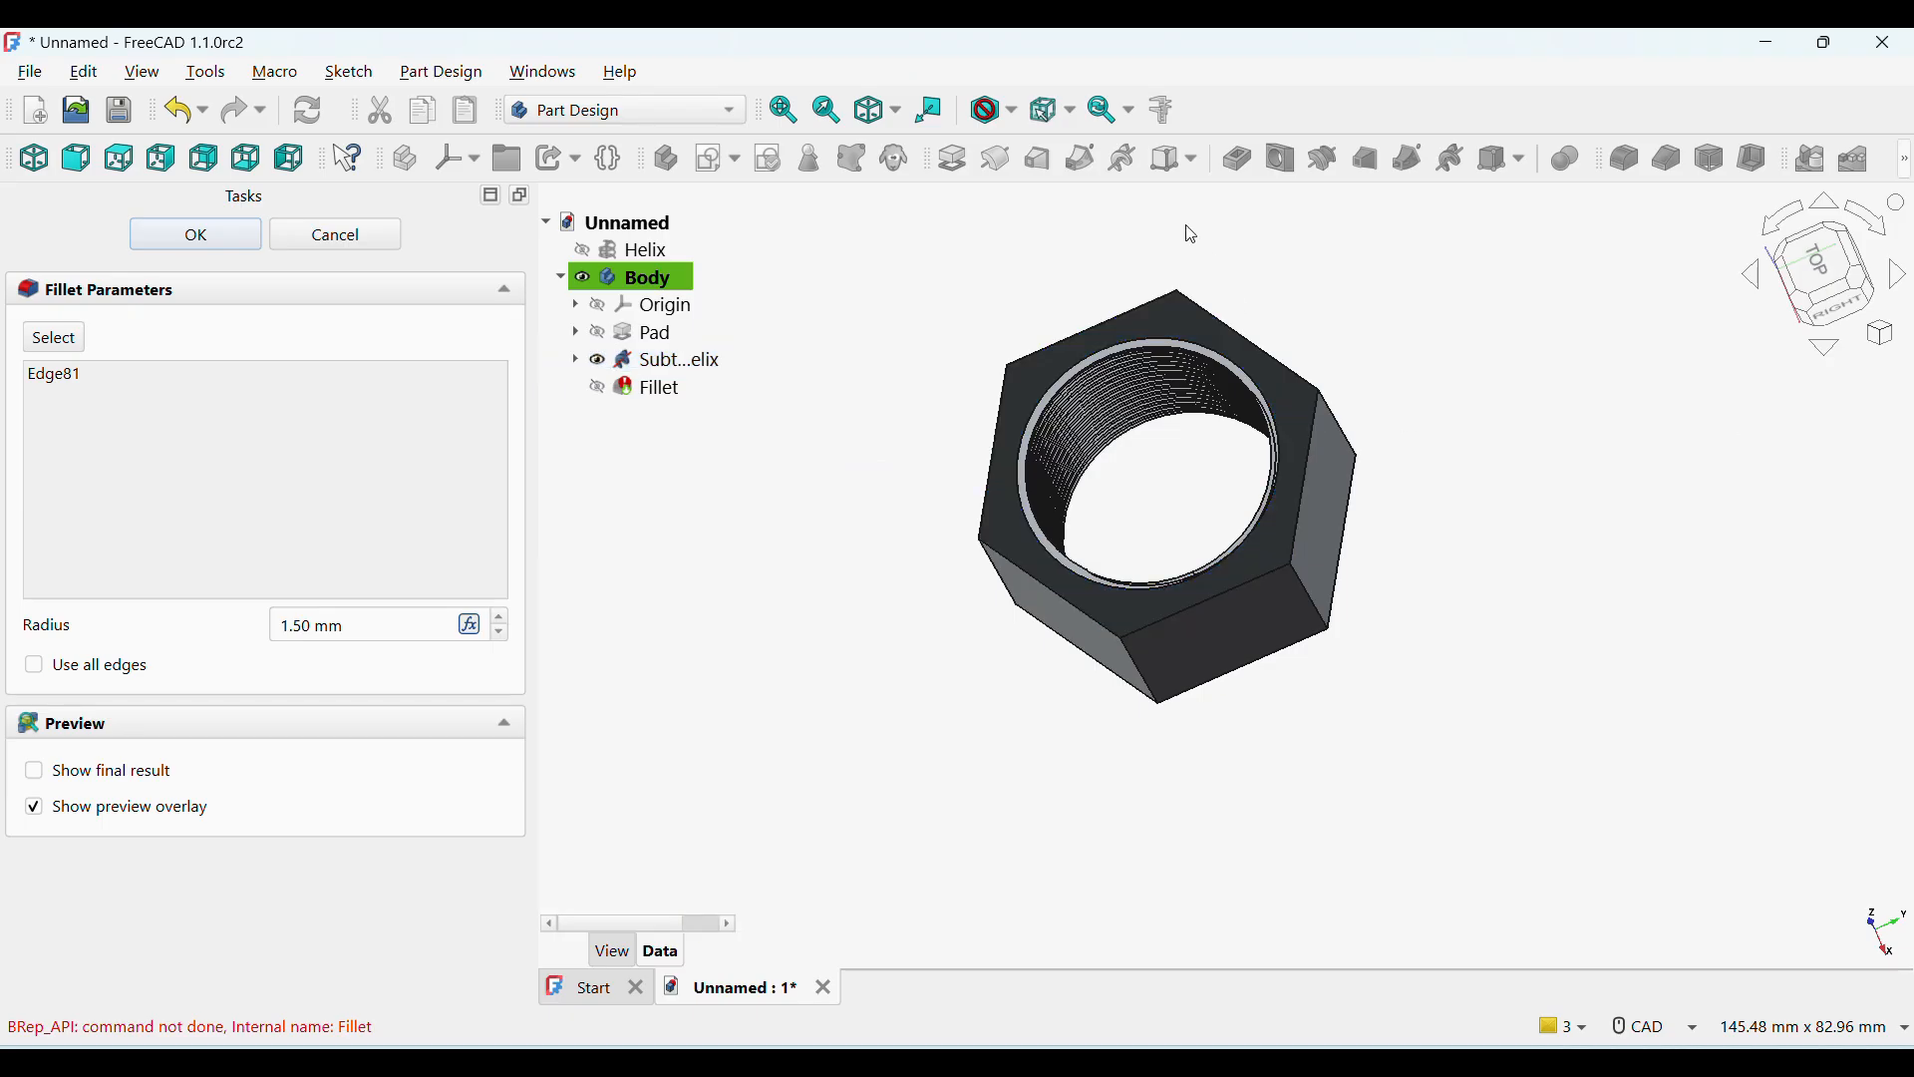
{"action": "scroll", "coordinate": [1455, 478], "scroll_direction": "up", "scroll_amount": 5}
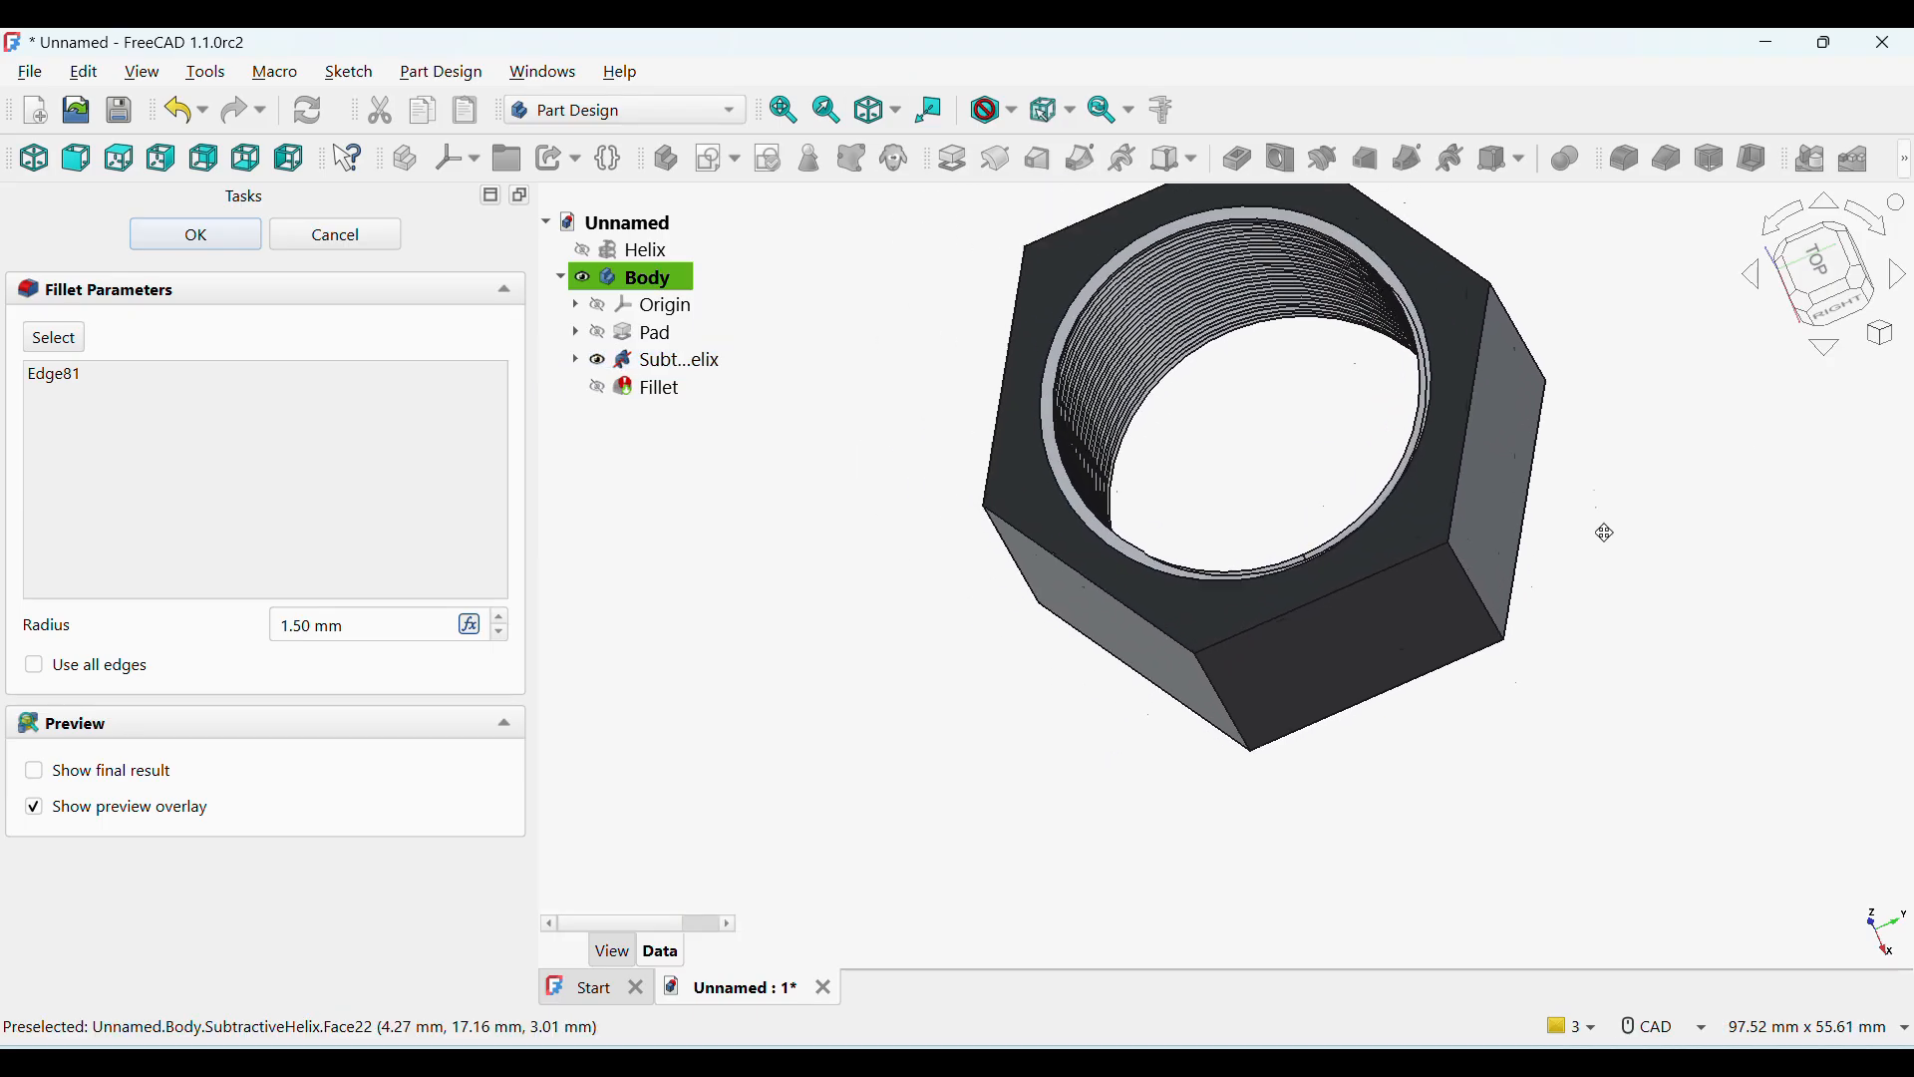
{"action": "scroll", "coordinate": [1145, 632], "scroll_direction": "down", "scroll_amount": 4}
{"action": "middle_click_drag", "start_coordinate": [1123, 483], "coordinate": [1655, 536]}
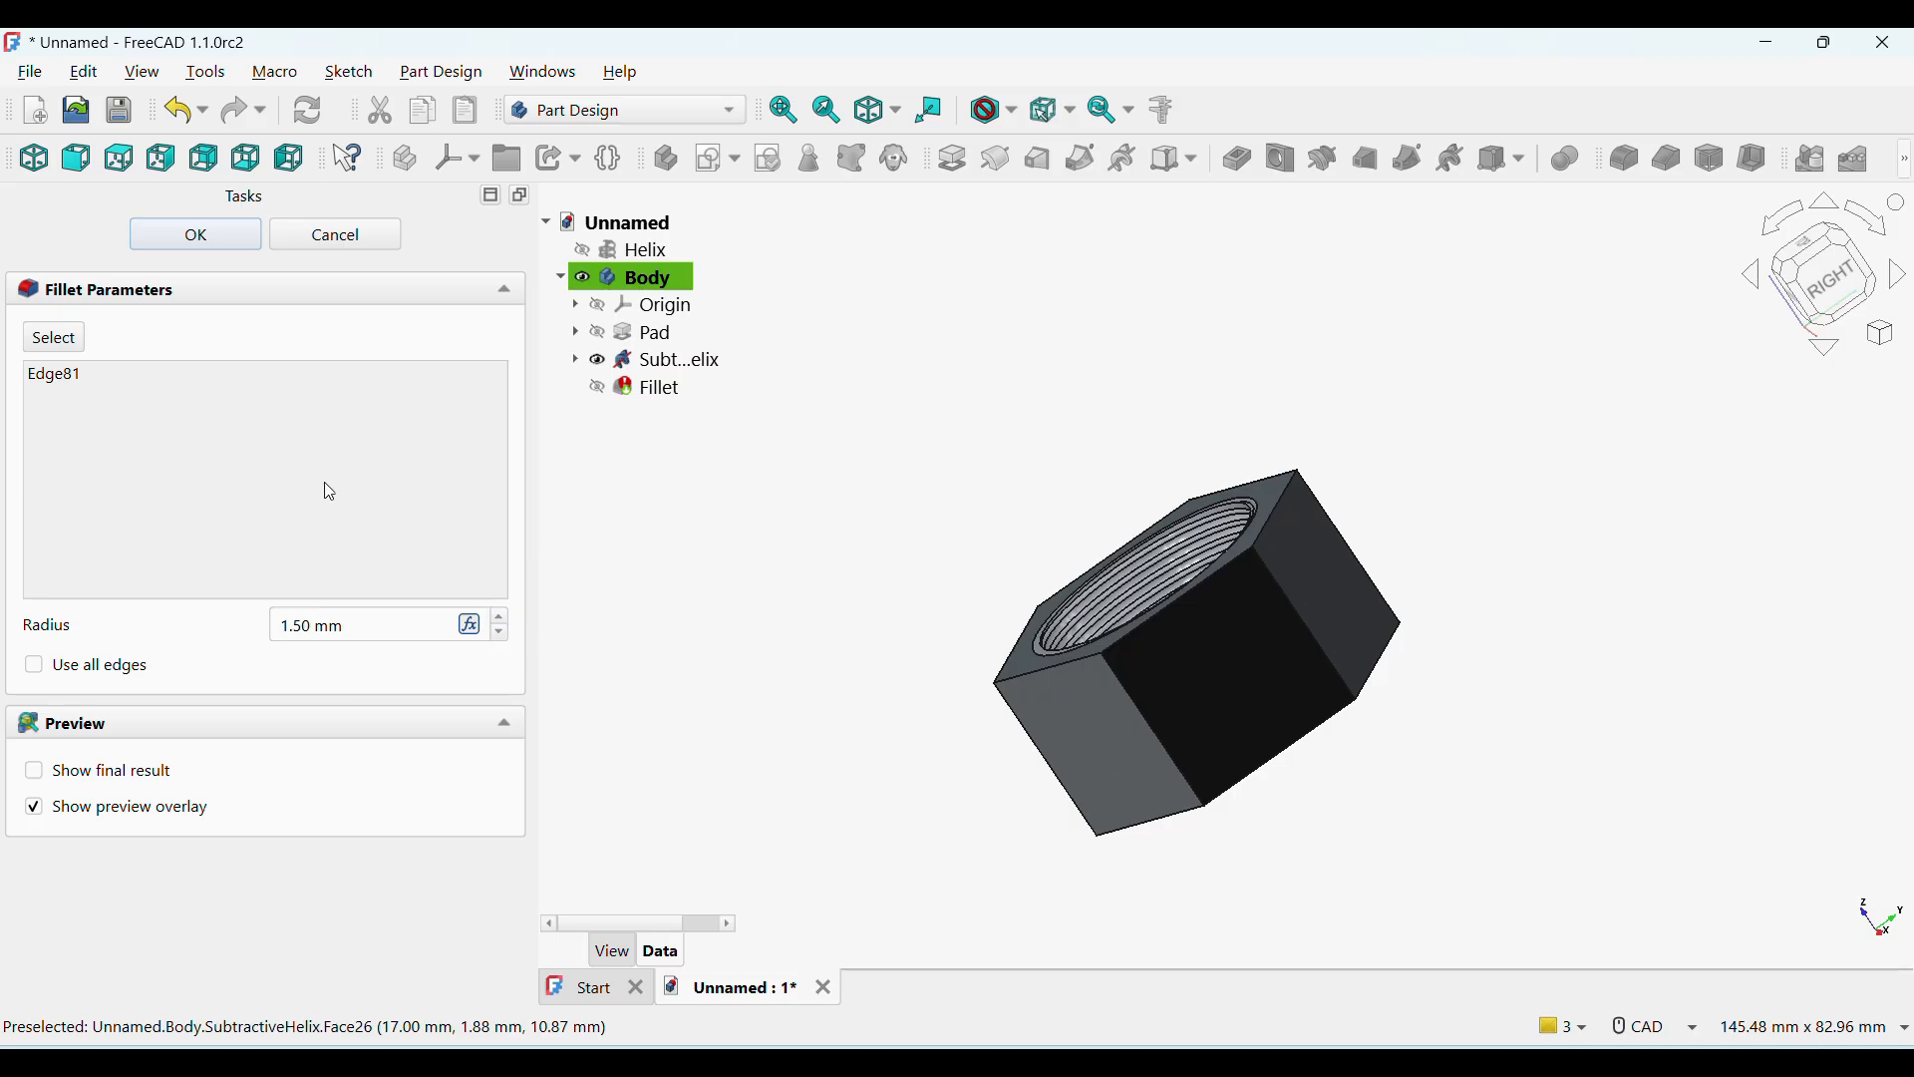
{"action": "left_click", "coordinate": [339, 235]}
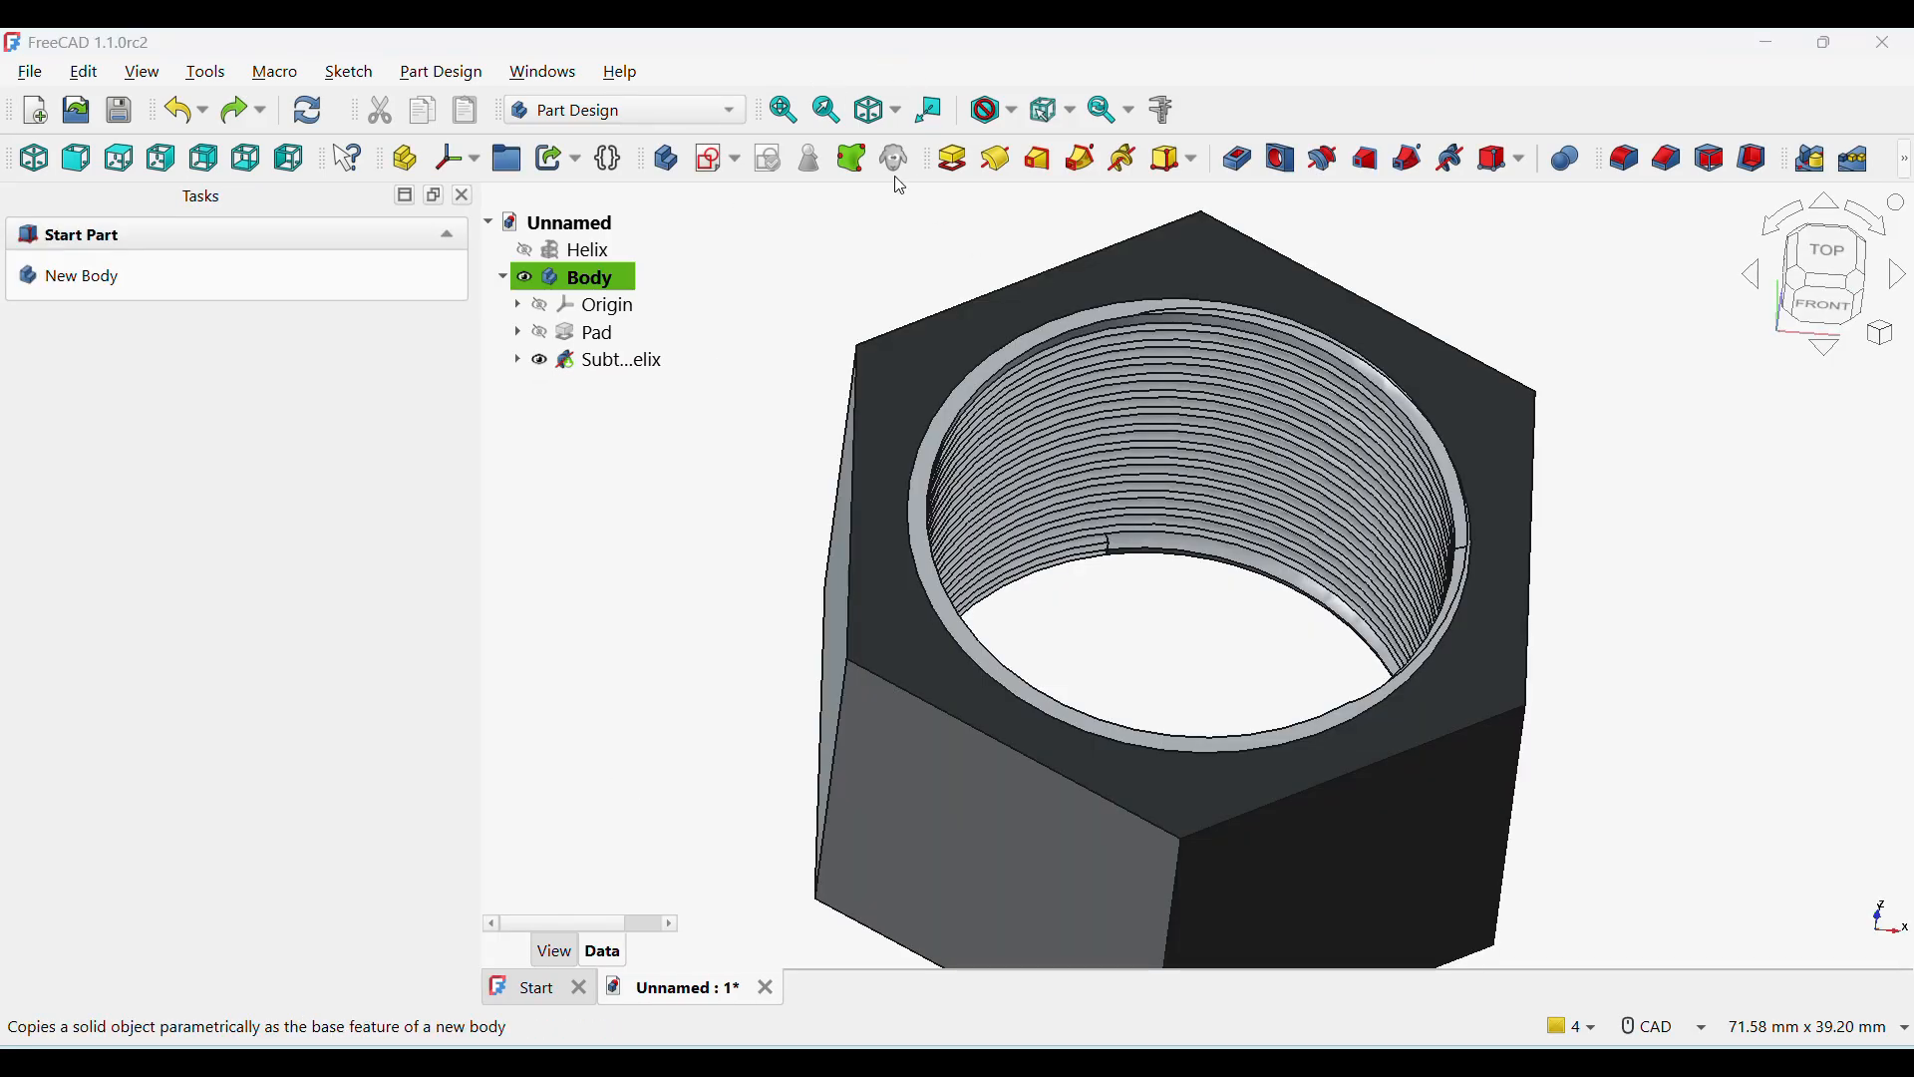
- Assign the Copper-Generic material to the nut body and inspect its new appearance inside and outside
{"action": "middle_click_drag", "start_coordinate": [795, 286], "coordinate": [834, 243]}
{"action": "left_click", "coordinate": [632, 112]}
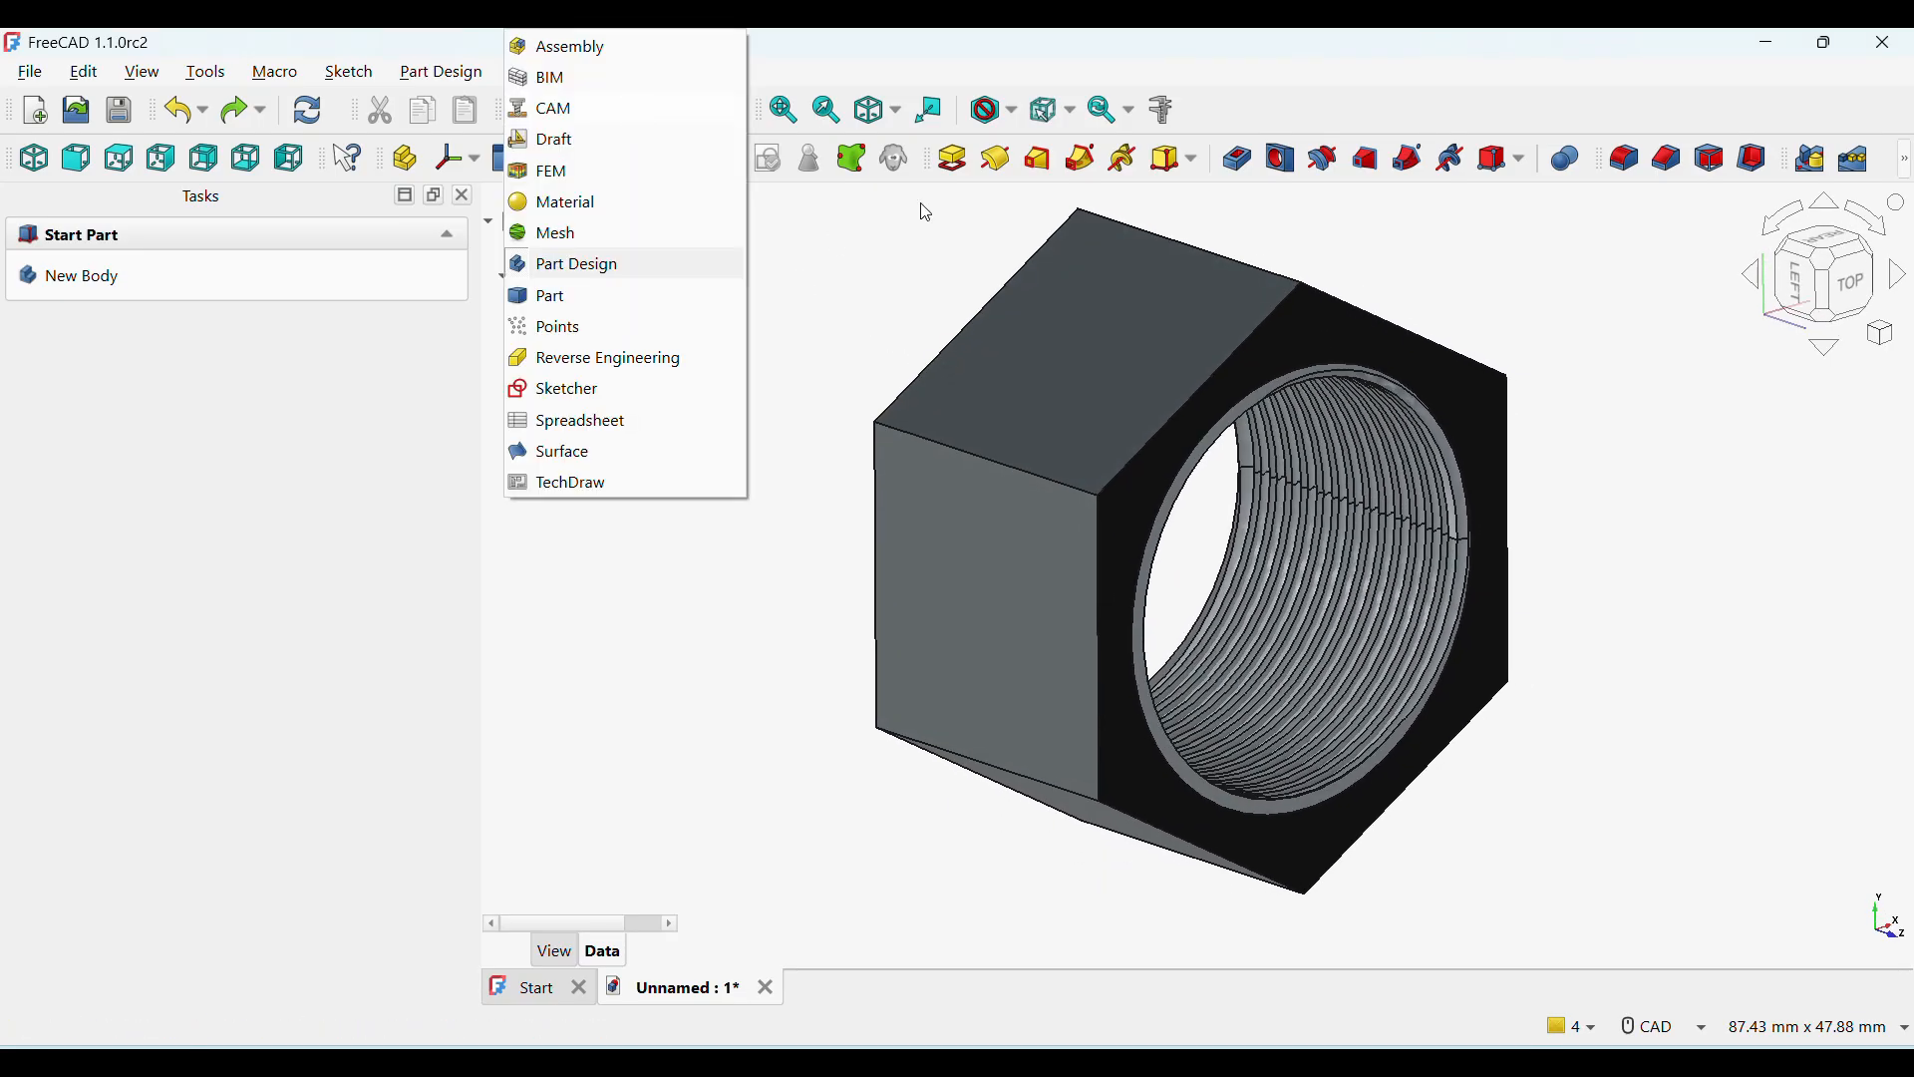
{"action": "left_click", "coordinate": [880, 275]}
{"action": "right_click", "coordinate": [584, 278]}
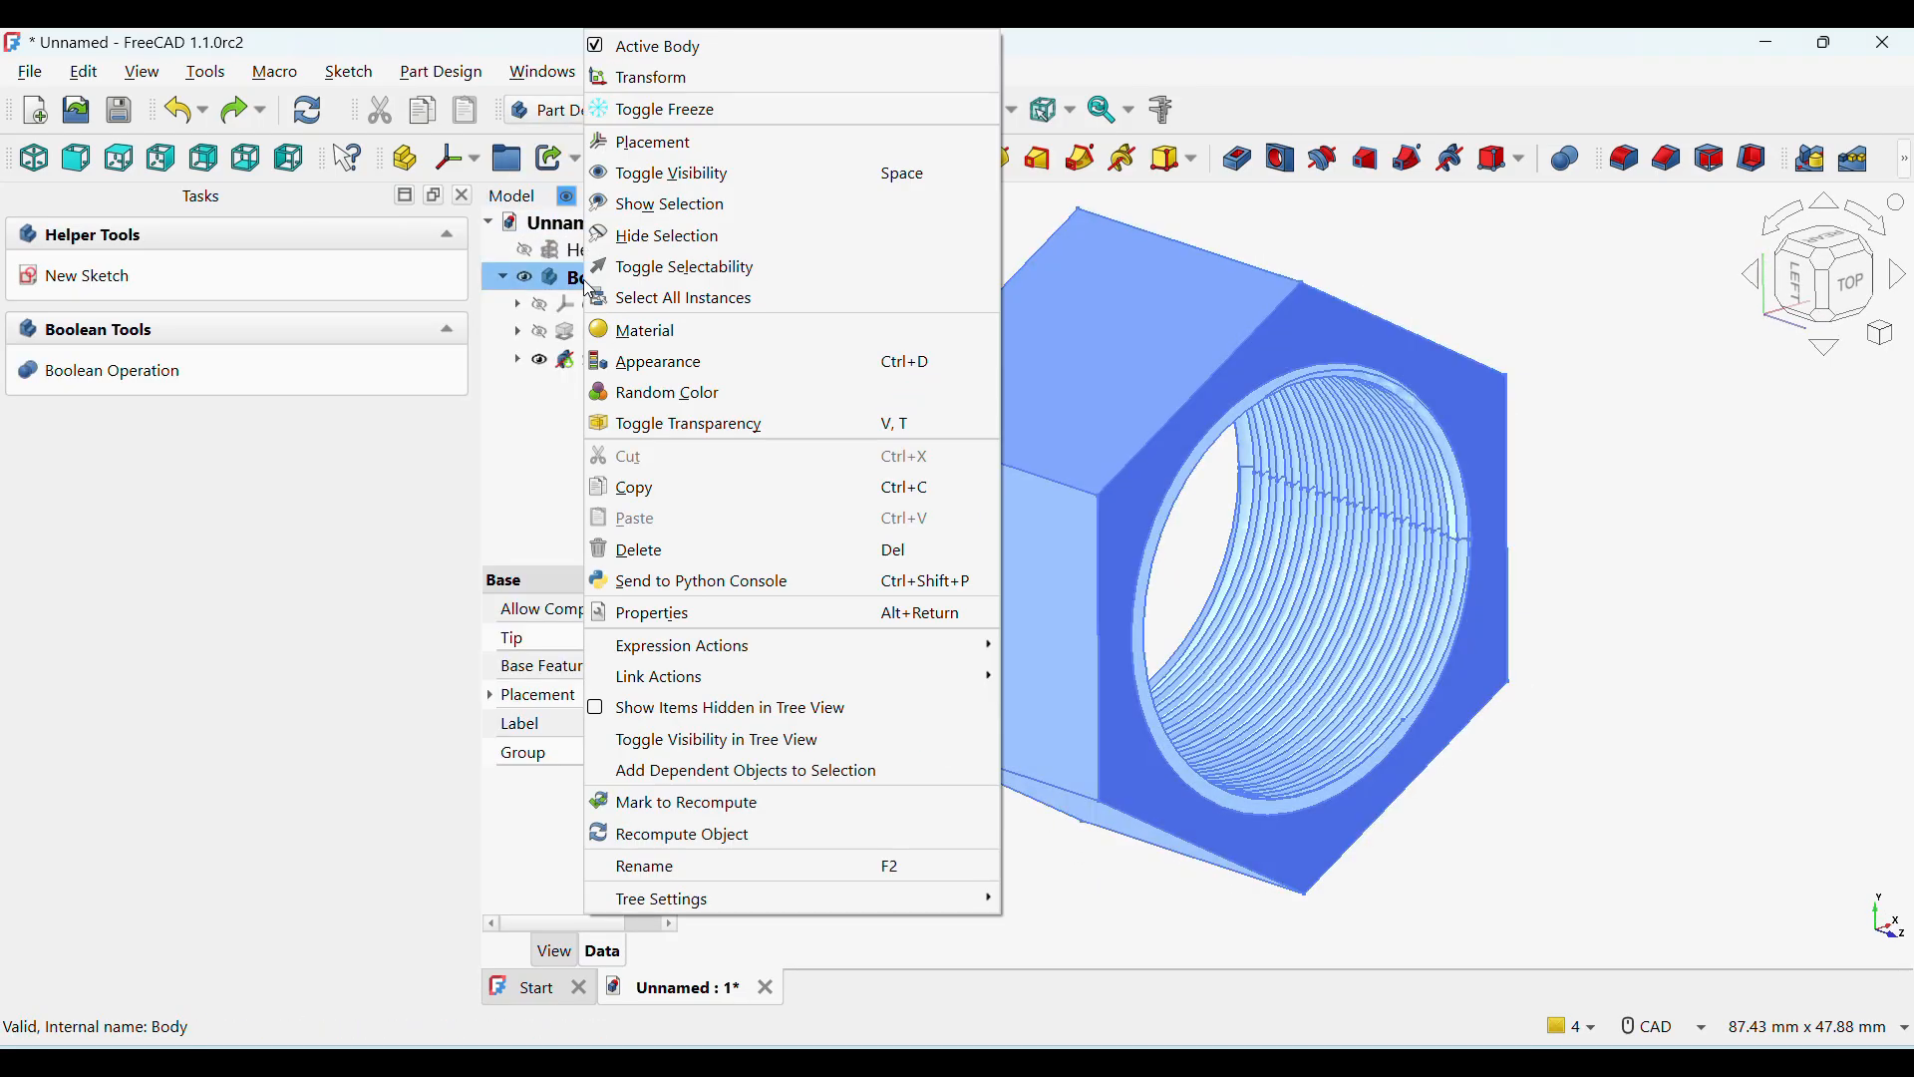
{"action": "left_click", "coordinate": [632, 332]}
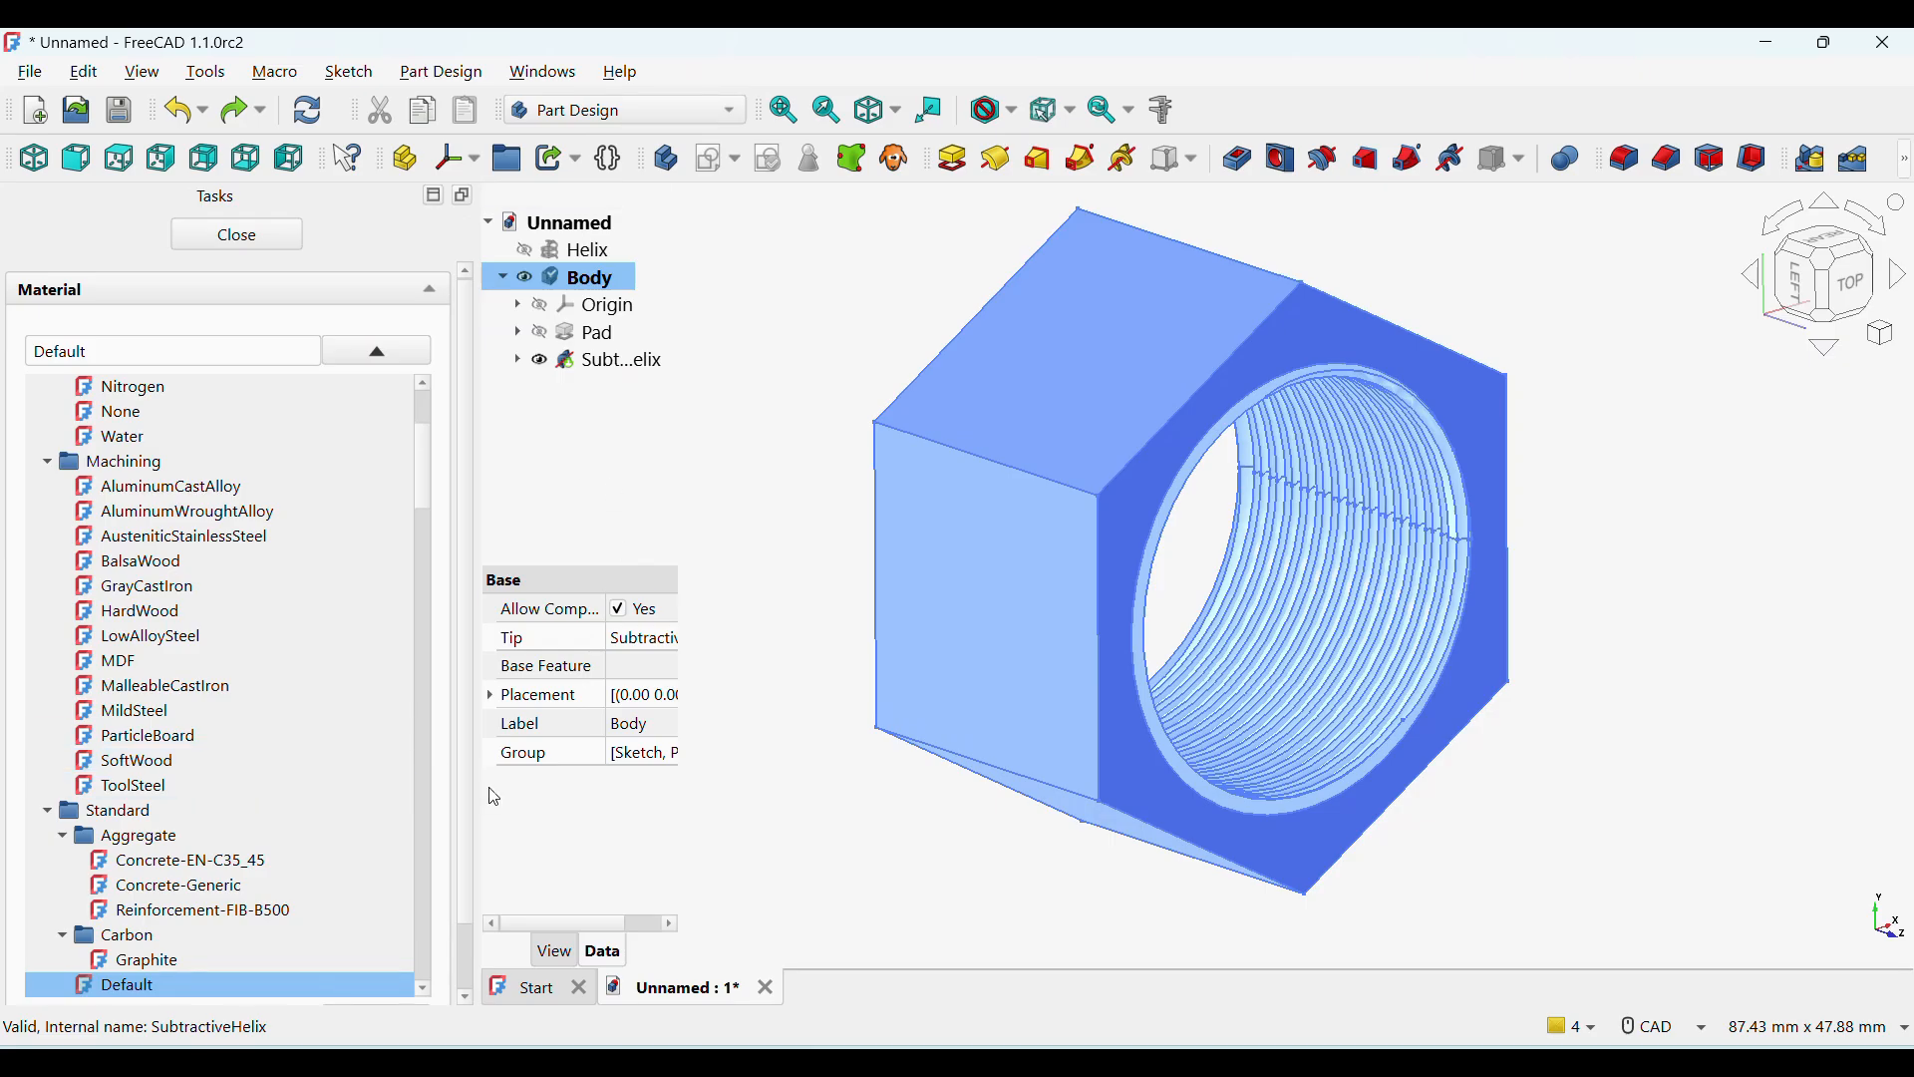
{"action": "scroll", "coordinate": [139, 867], "scroll_direction": "down", "scroll_amount": 2}
{"action": "scroll", "coordinate": [140, 867], "scroll_direction": "down", "scroll_amount": 12}
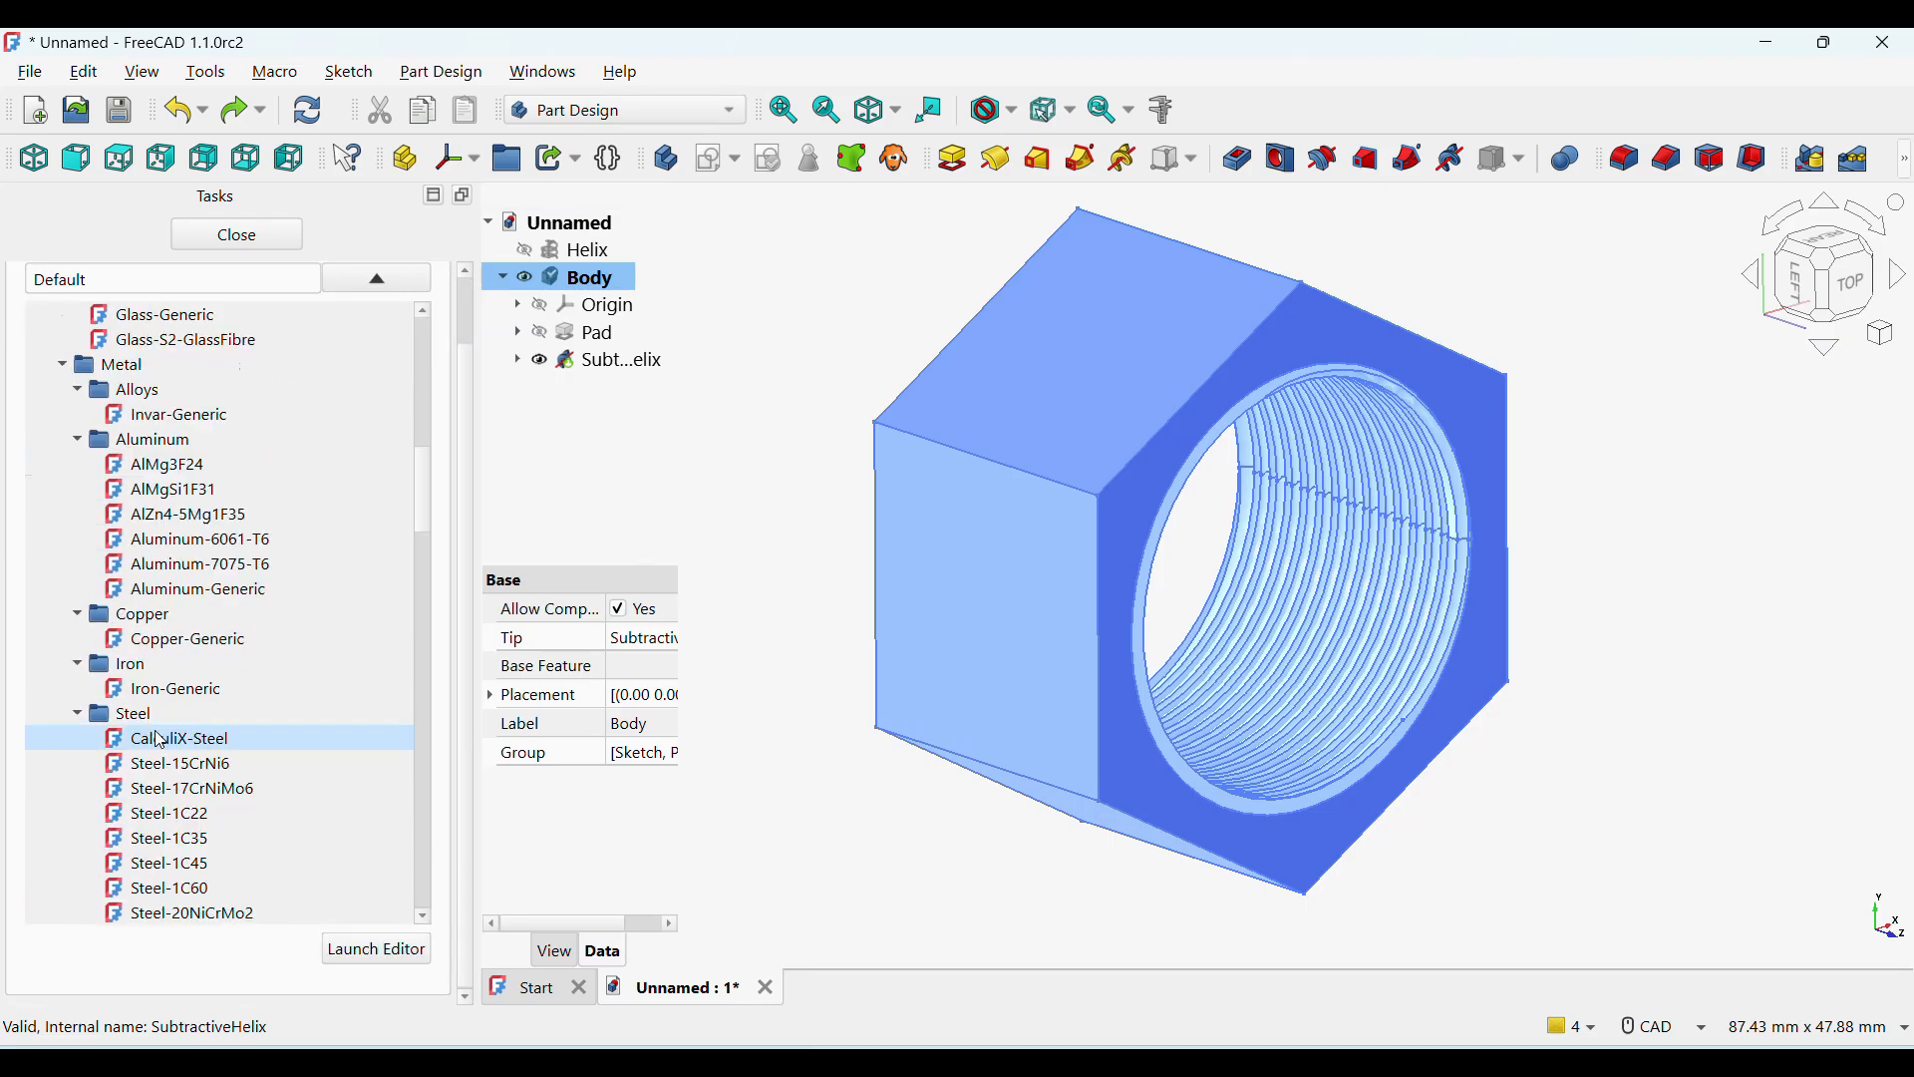
{"action": "scroll", "coordinate": [185, 749], "scroll_direction": "down", "scroll_amount": 15}
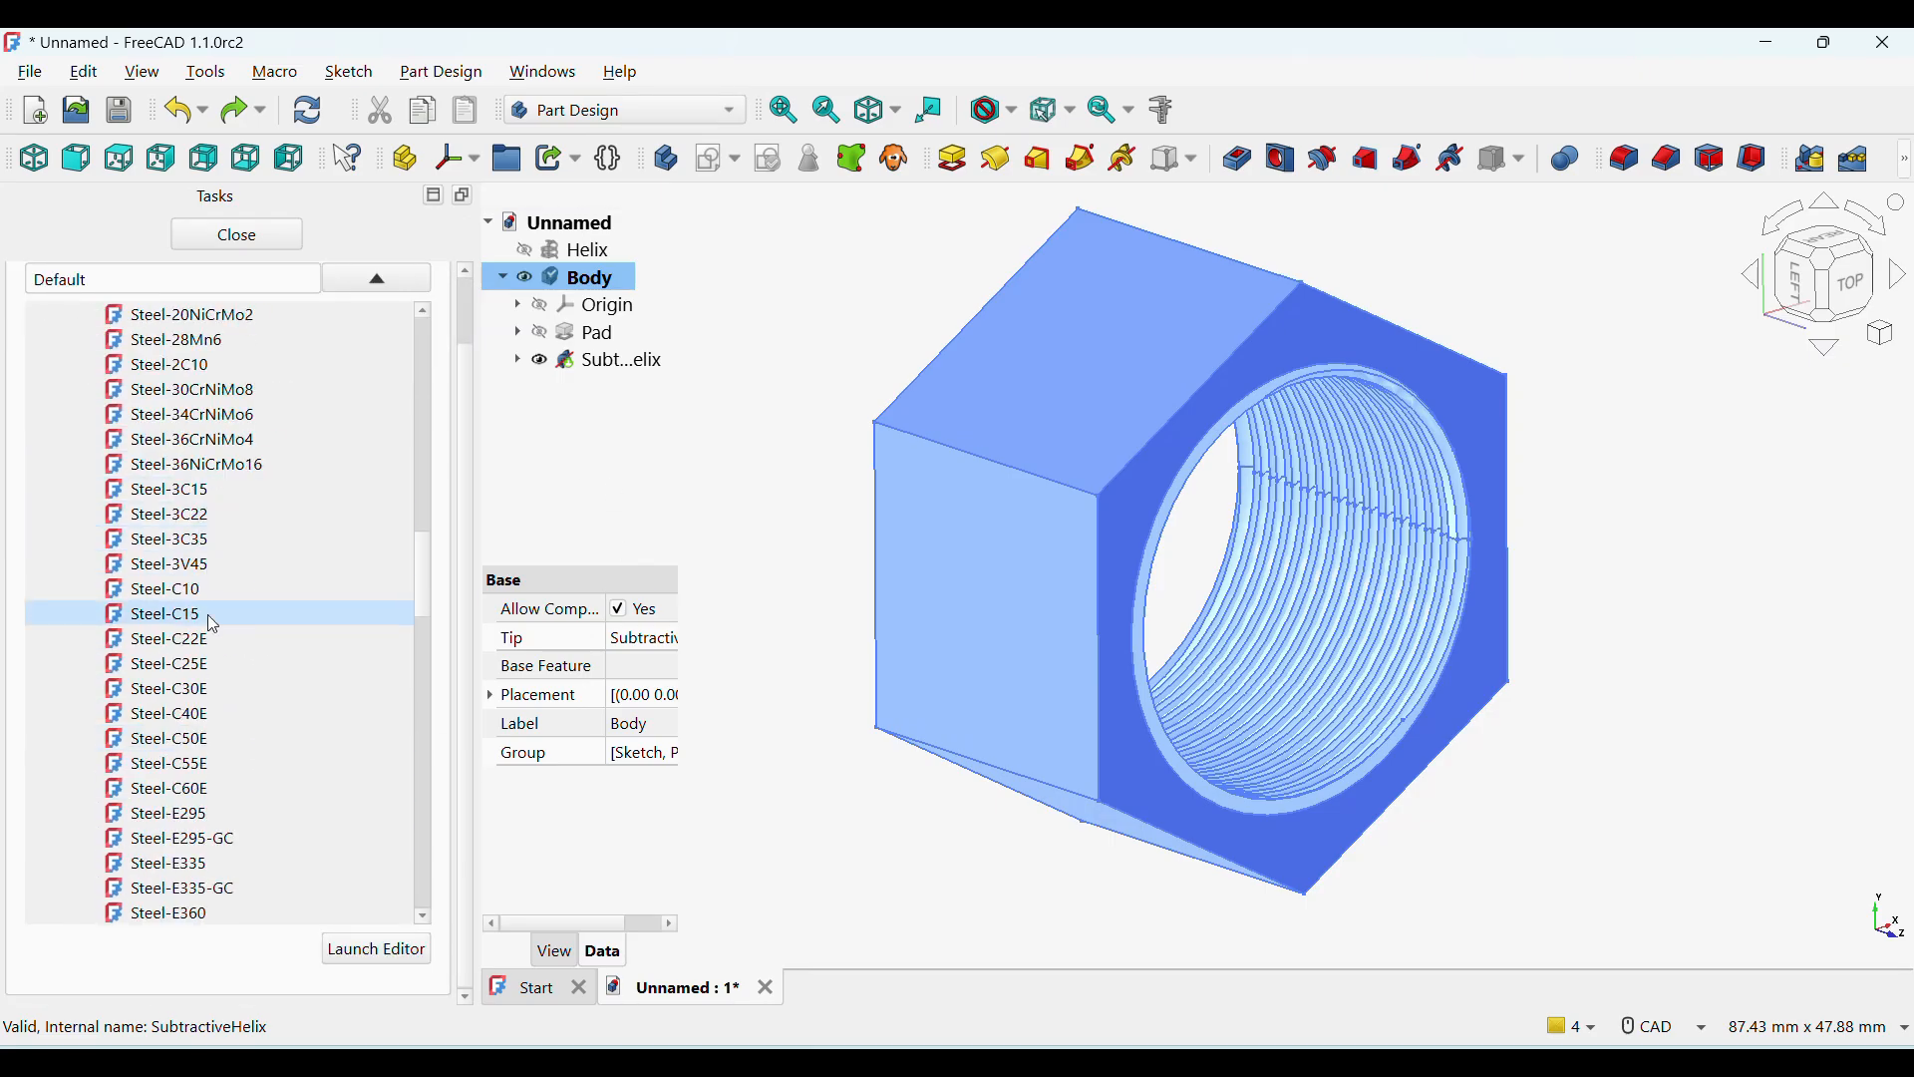
{"action": "scroll", "coordinate": [225, 791], "scroll_direction": "down", "scroll_amount": 10}
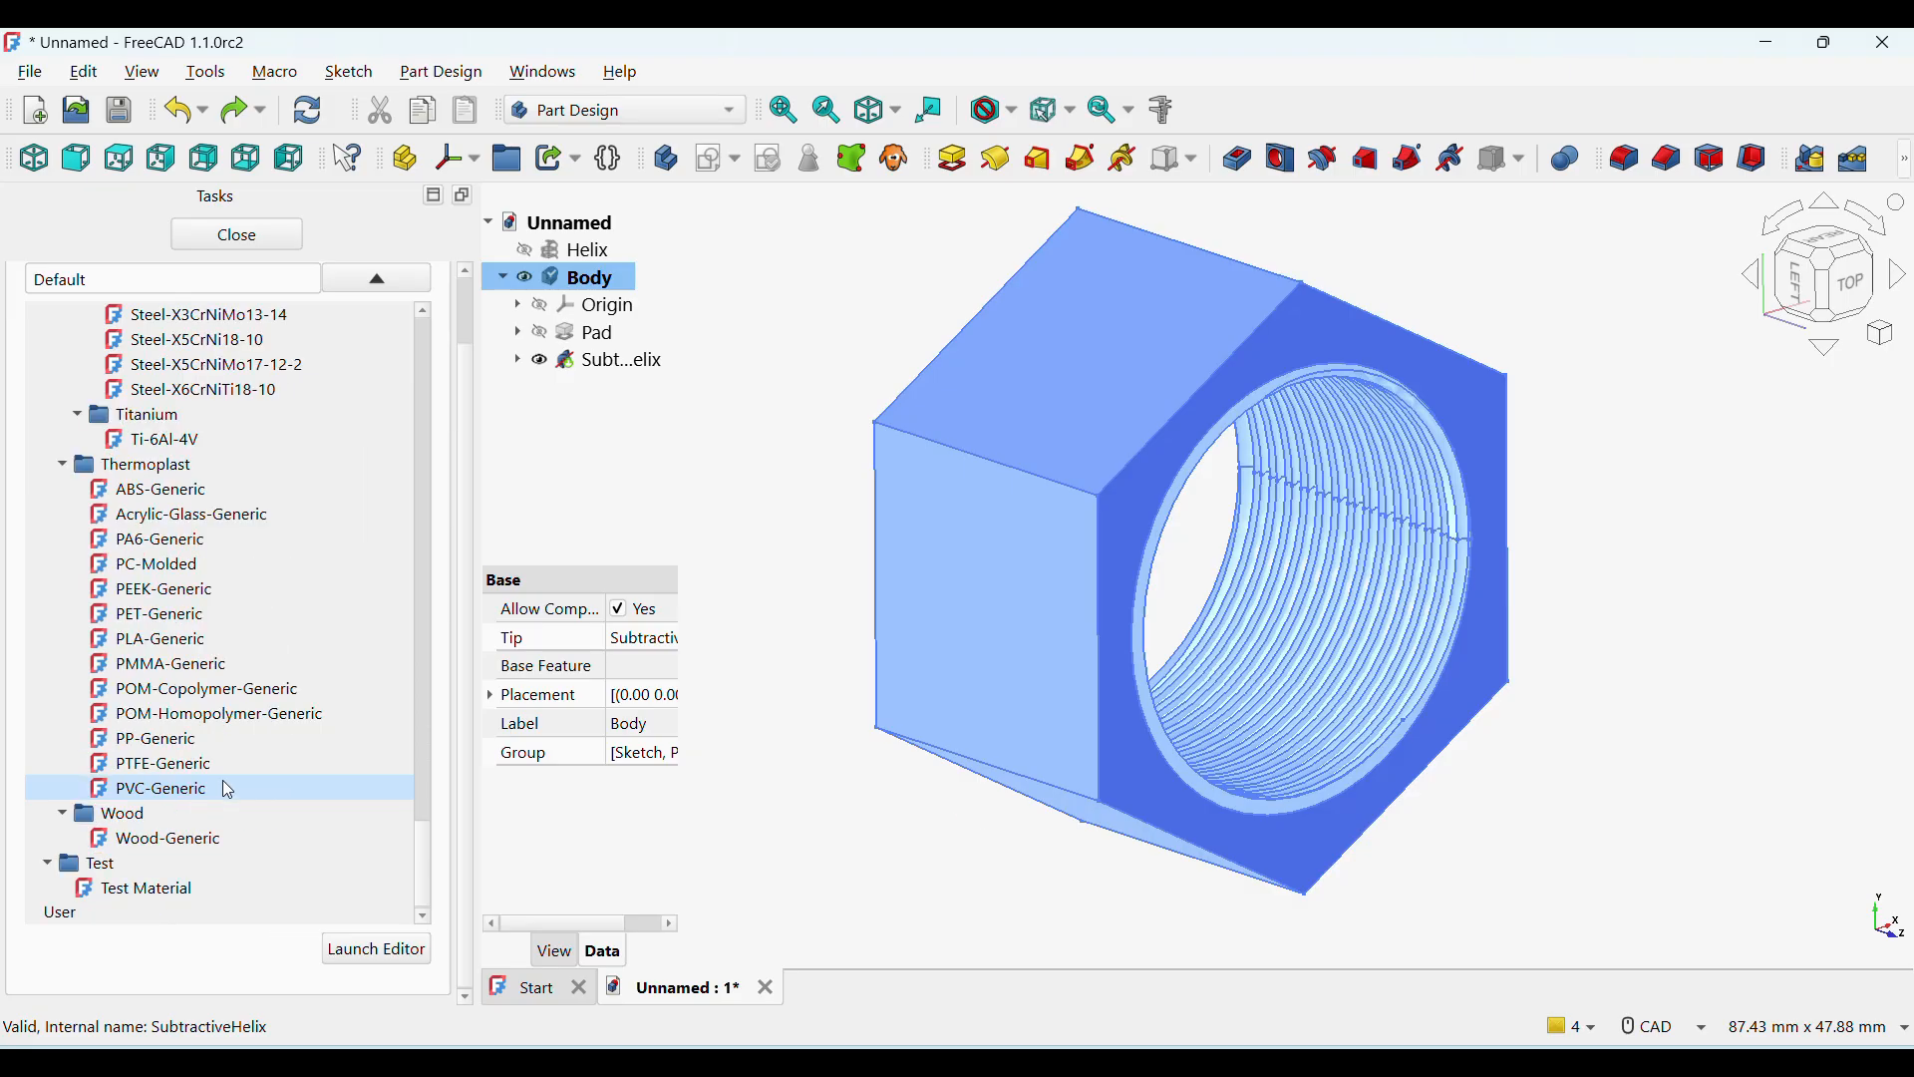
{"action": "left_click_drag", "start_coordinate": [429, 883], "coordinate": [431, 373]}
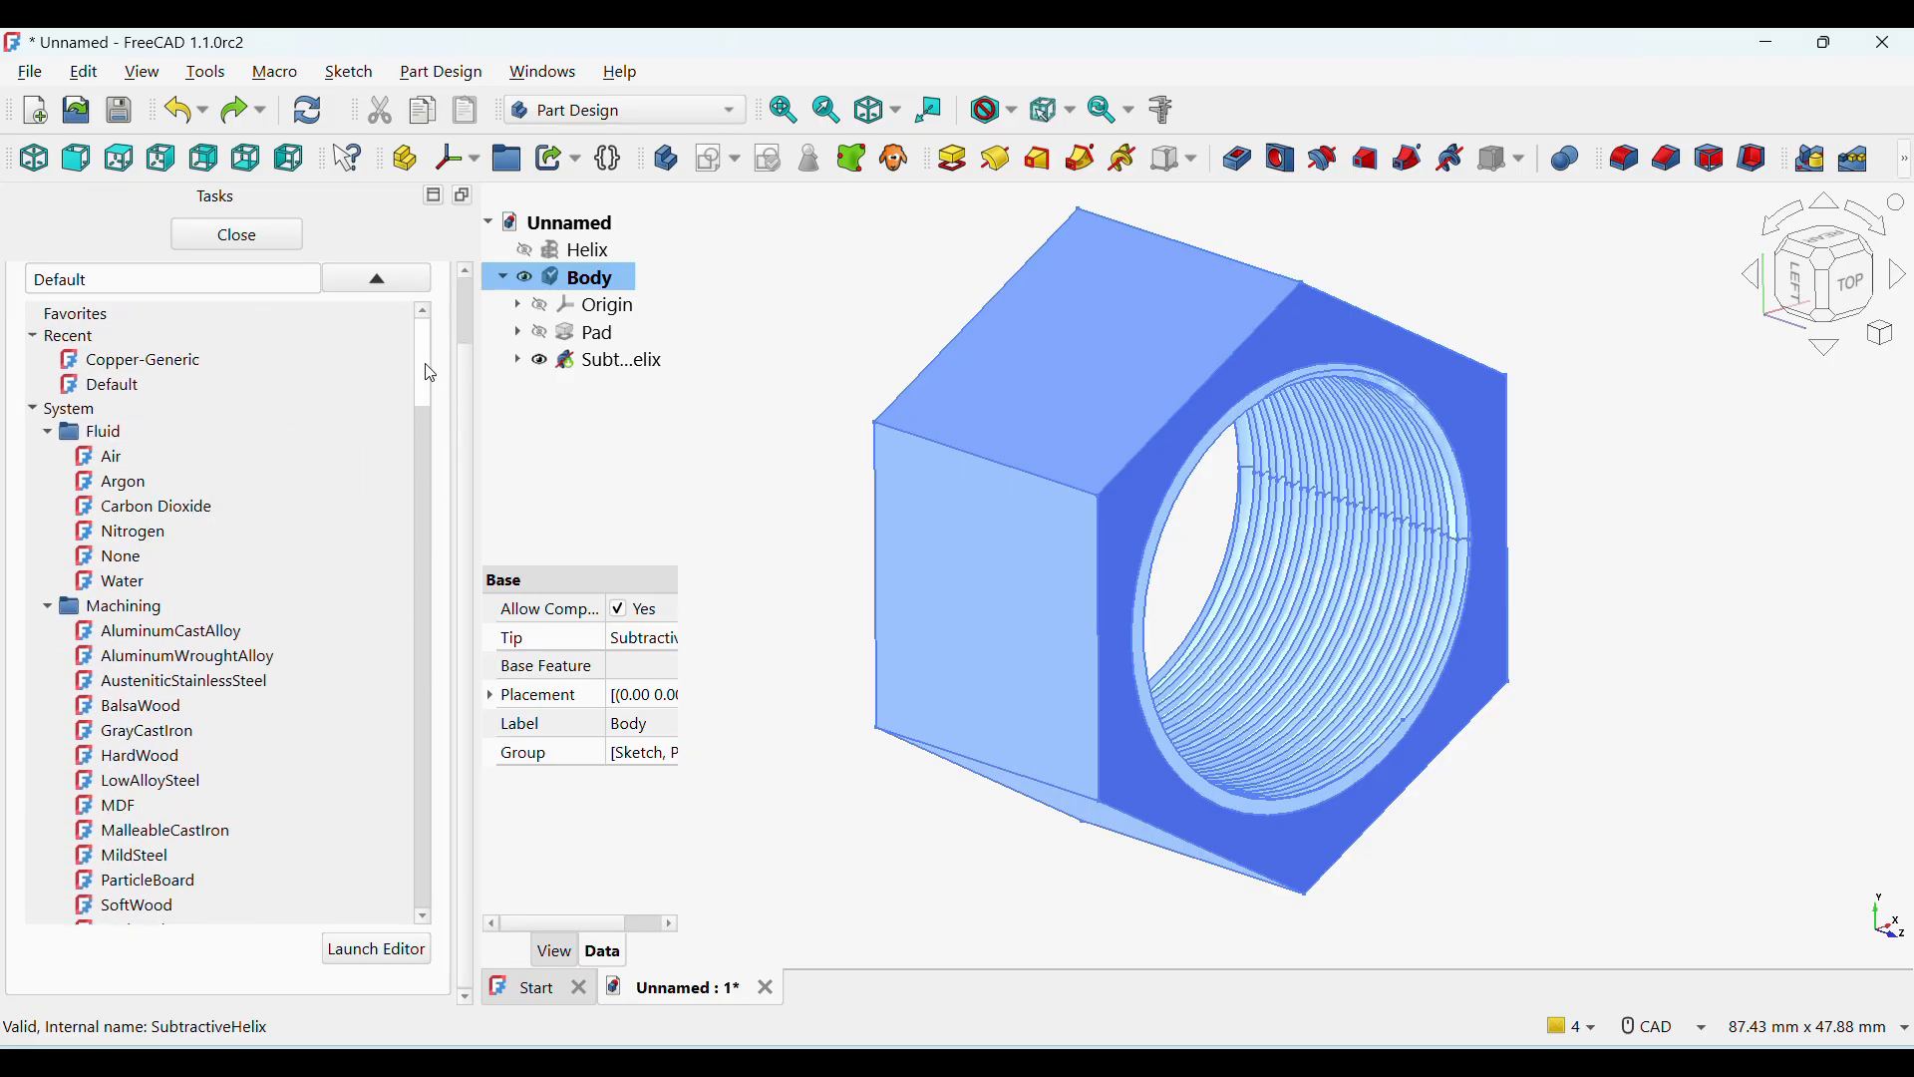
{"action": "left_click", "coordinate": [135, 360]}
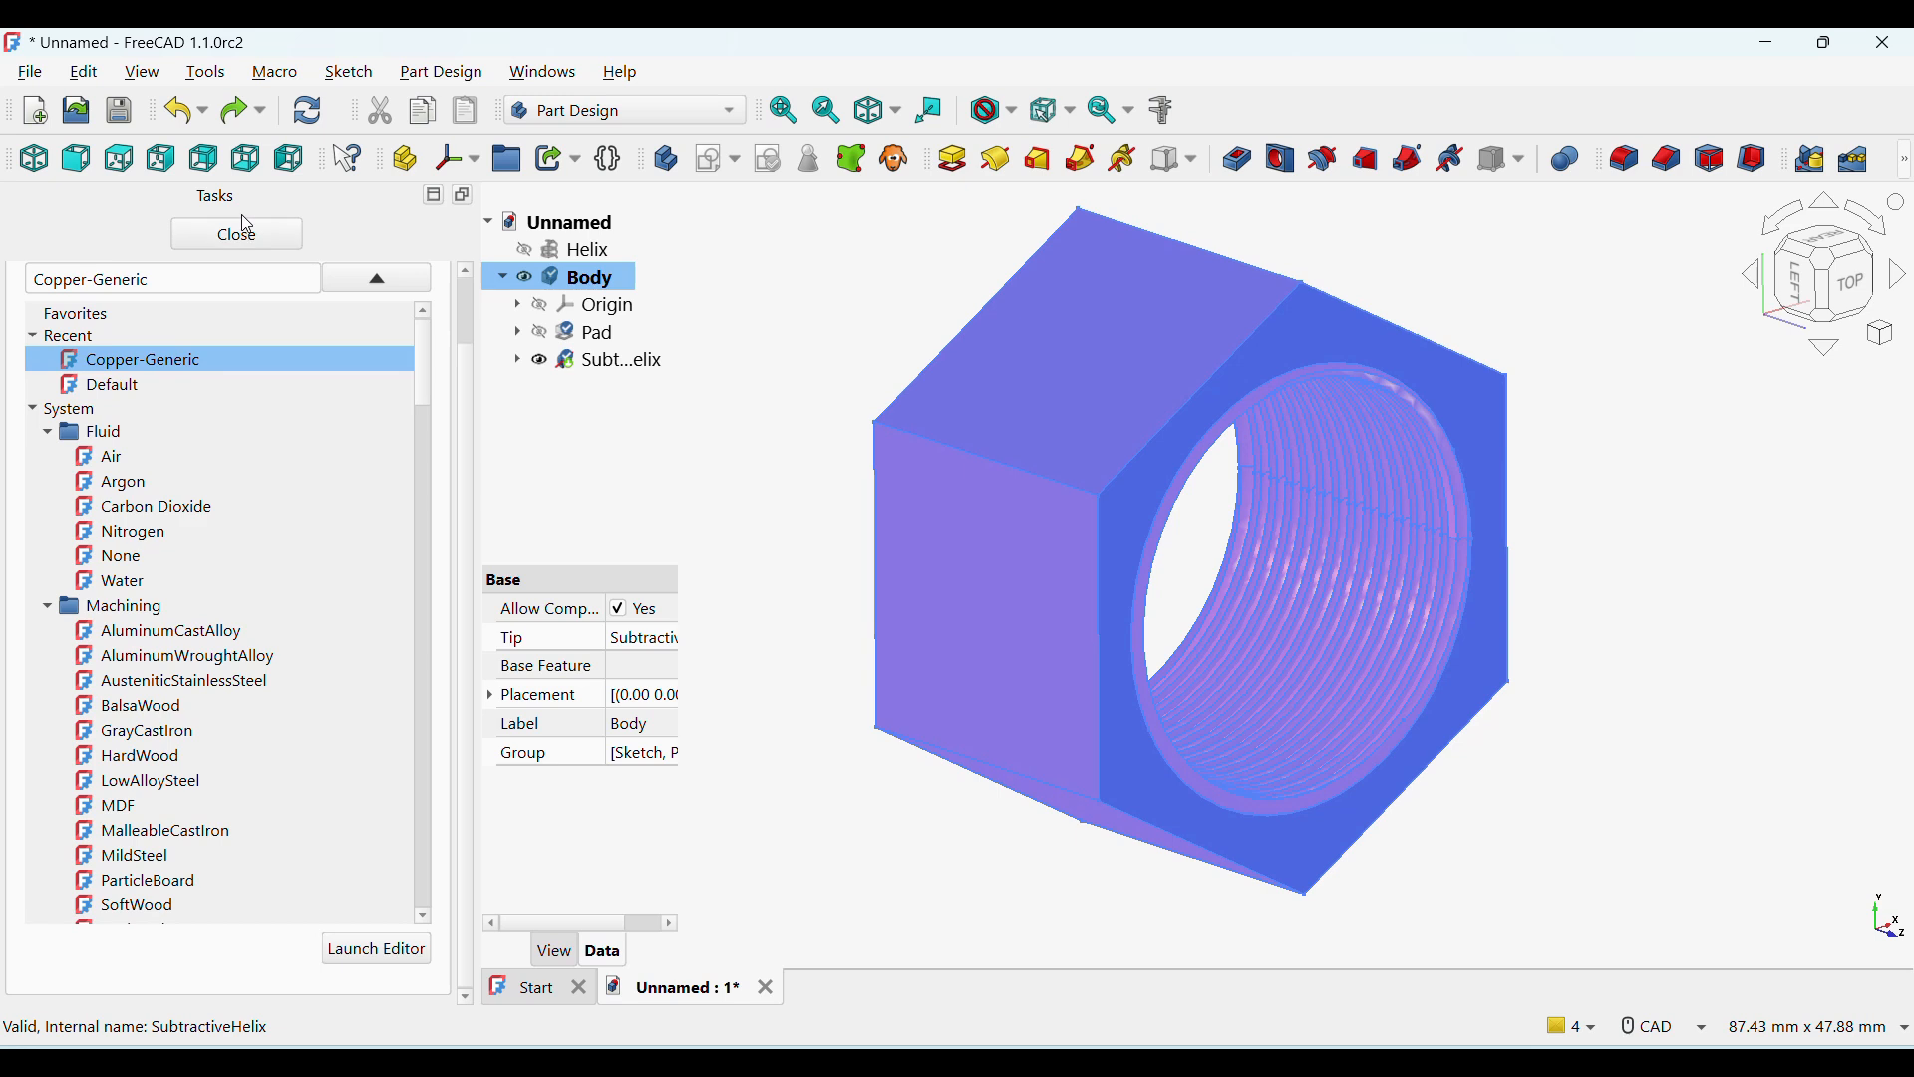
{"action": "left_click", "coordinate": [239, 234]}
{"action": "scroll", "coordinate": [1103, 491], "scroll_direction": "down", "scroll_amount": 4}
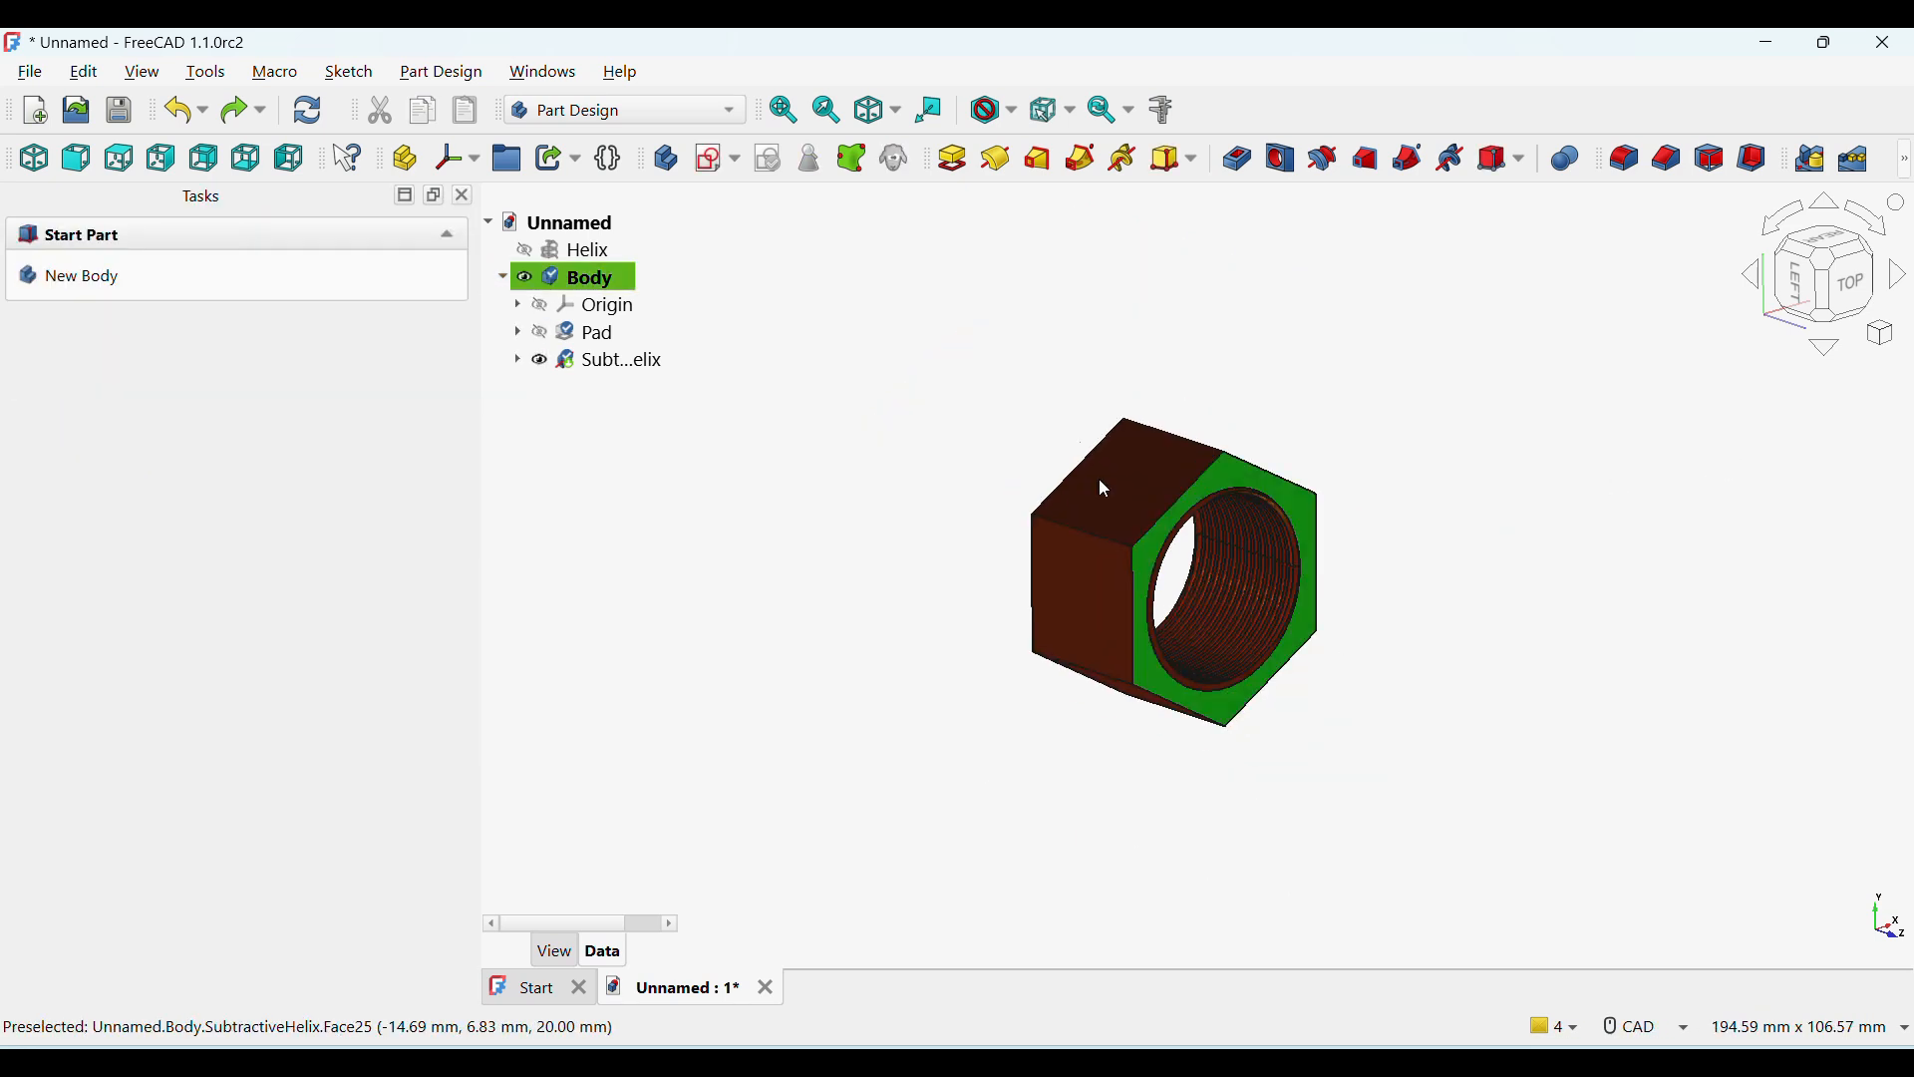
{"action": "scroll", "coordinate": [1102, 512], "scroll_direction": "up", "scroll_amount": 4}
{"action": "middle_click_drag", "start_coordinate": [990, 345], "coordinate": [1341, 641]}
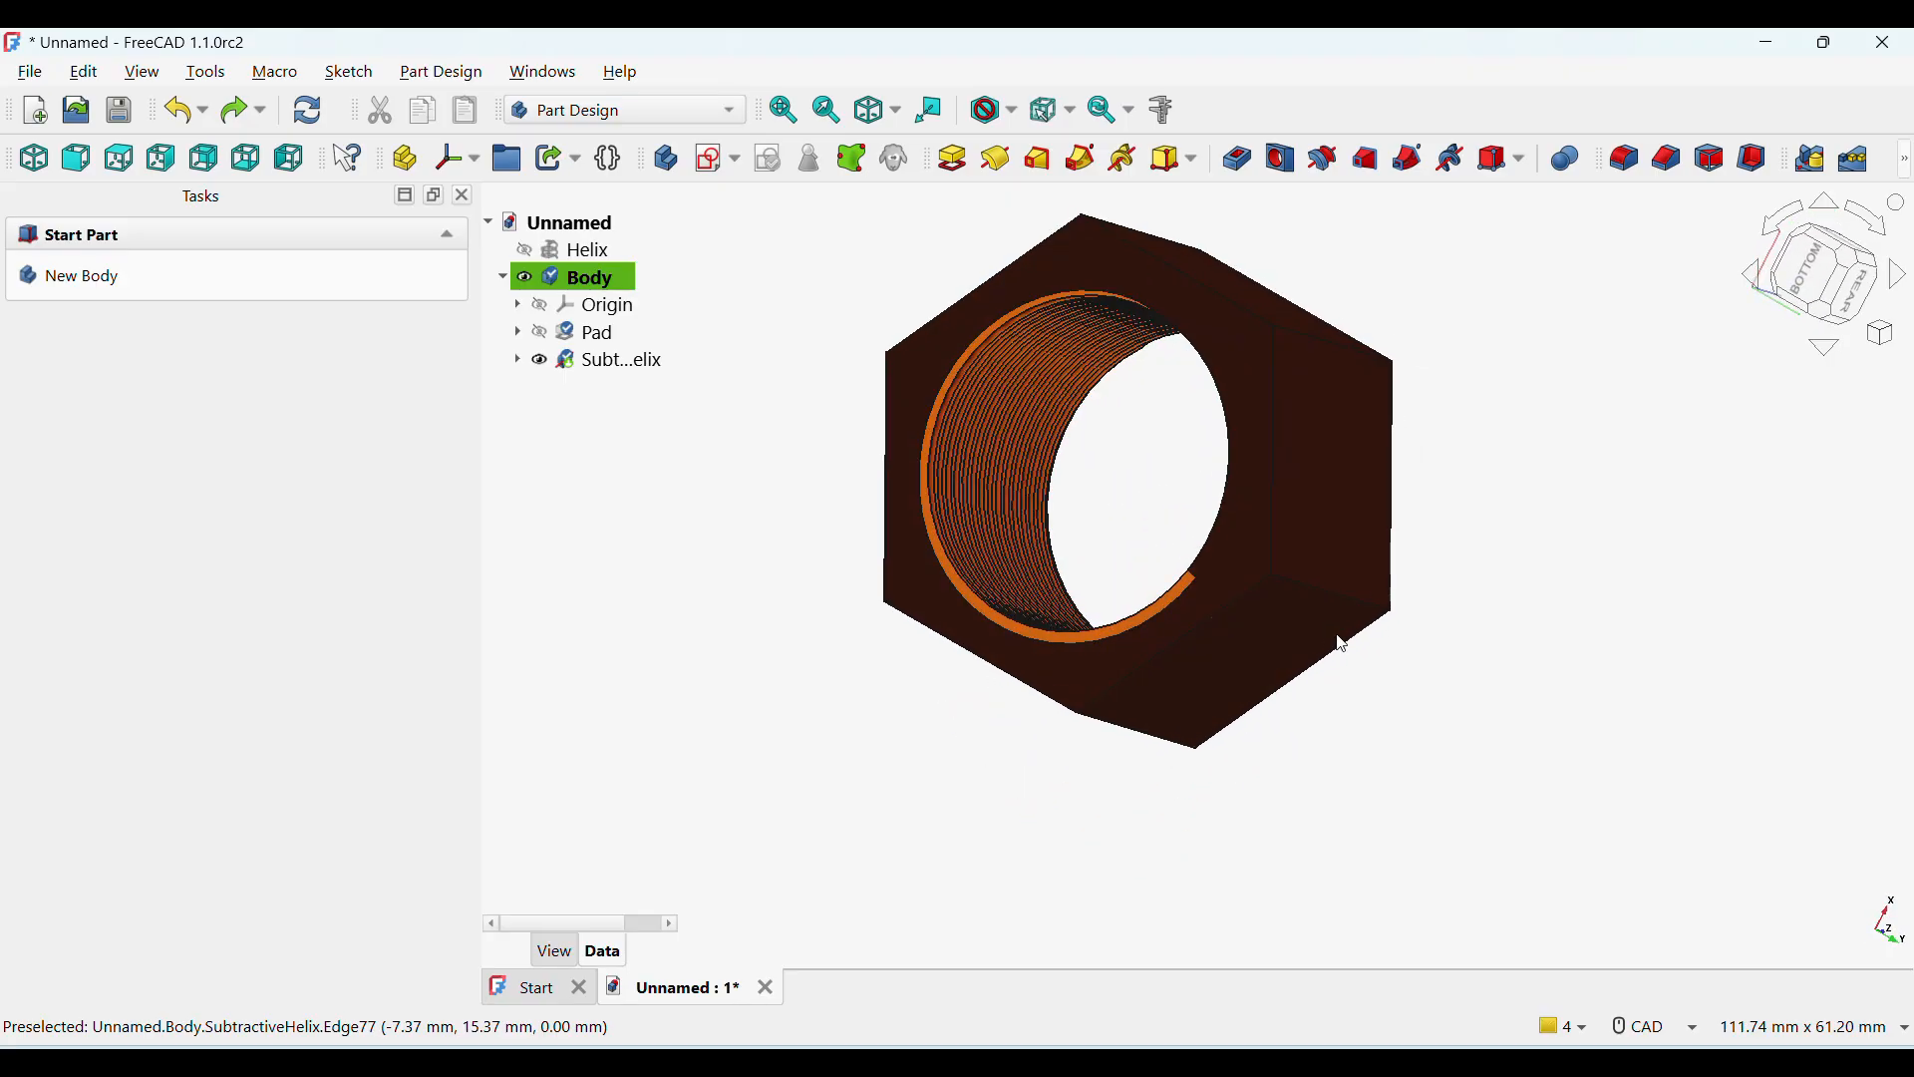
- Save the document as a FreeCAD Document file named nut
{"action": "left_click", "coordinate": [48, 66]}
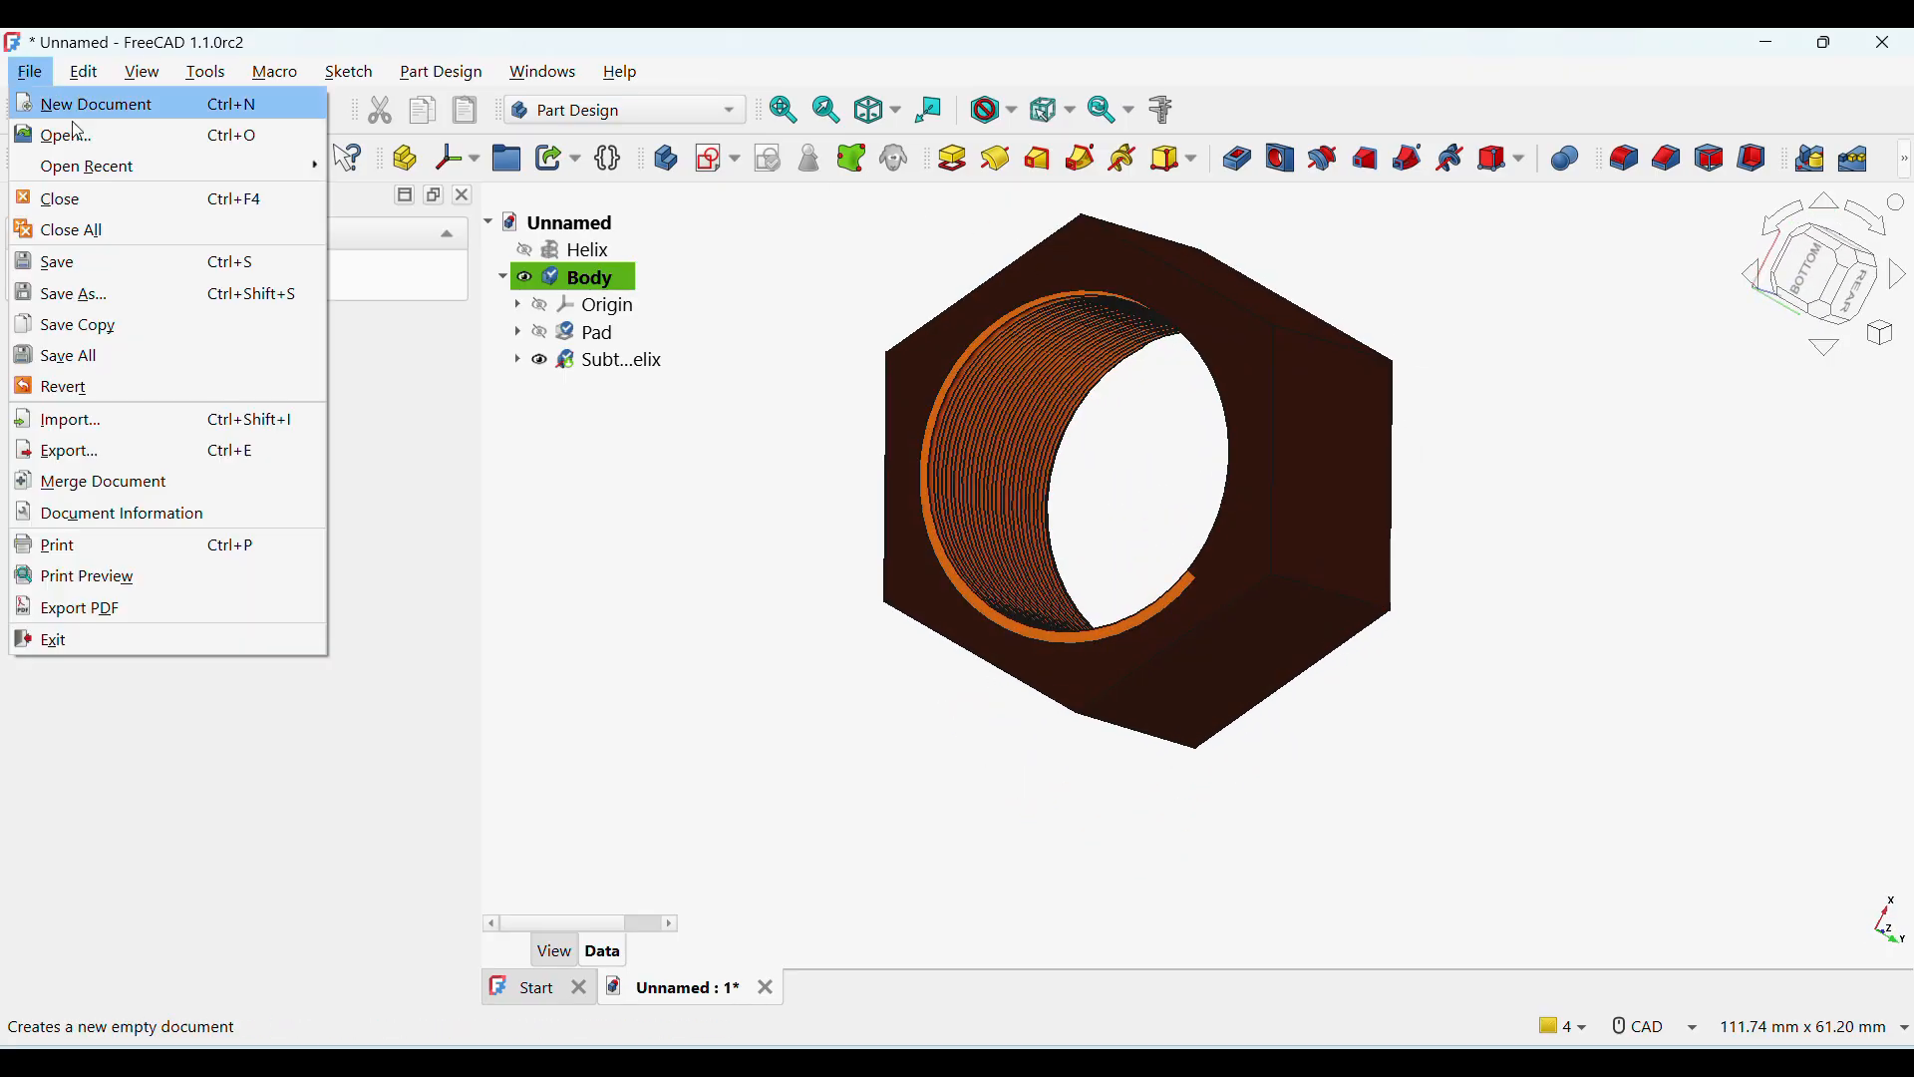
{"action": "left_click", "coordinate": [157, 359]}
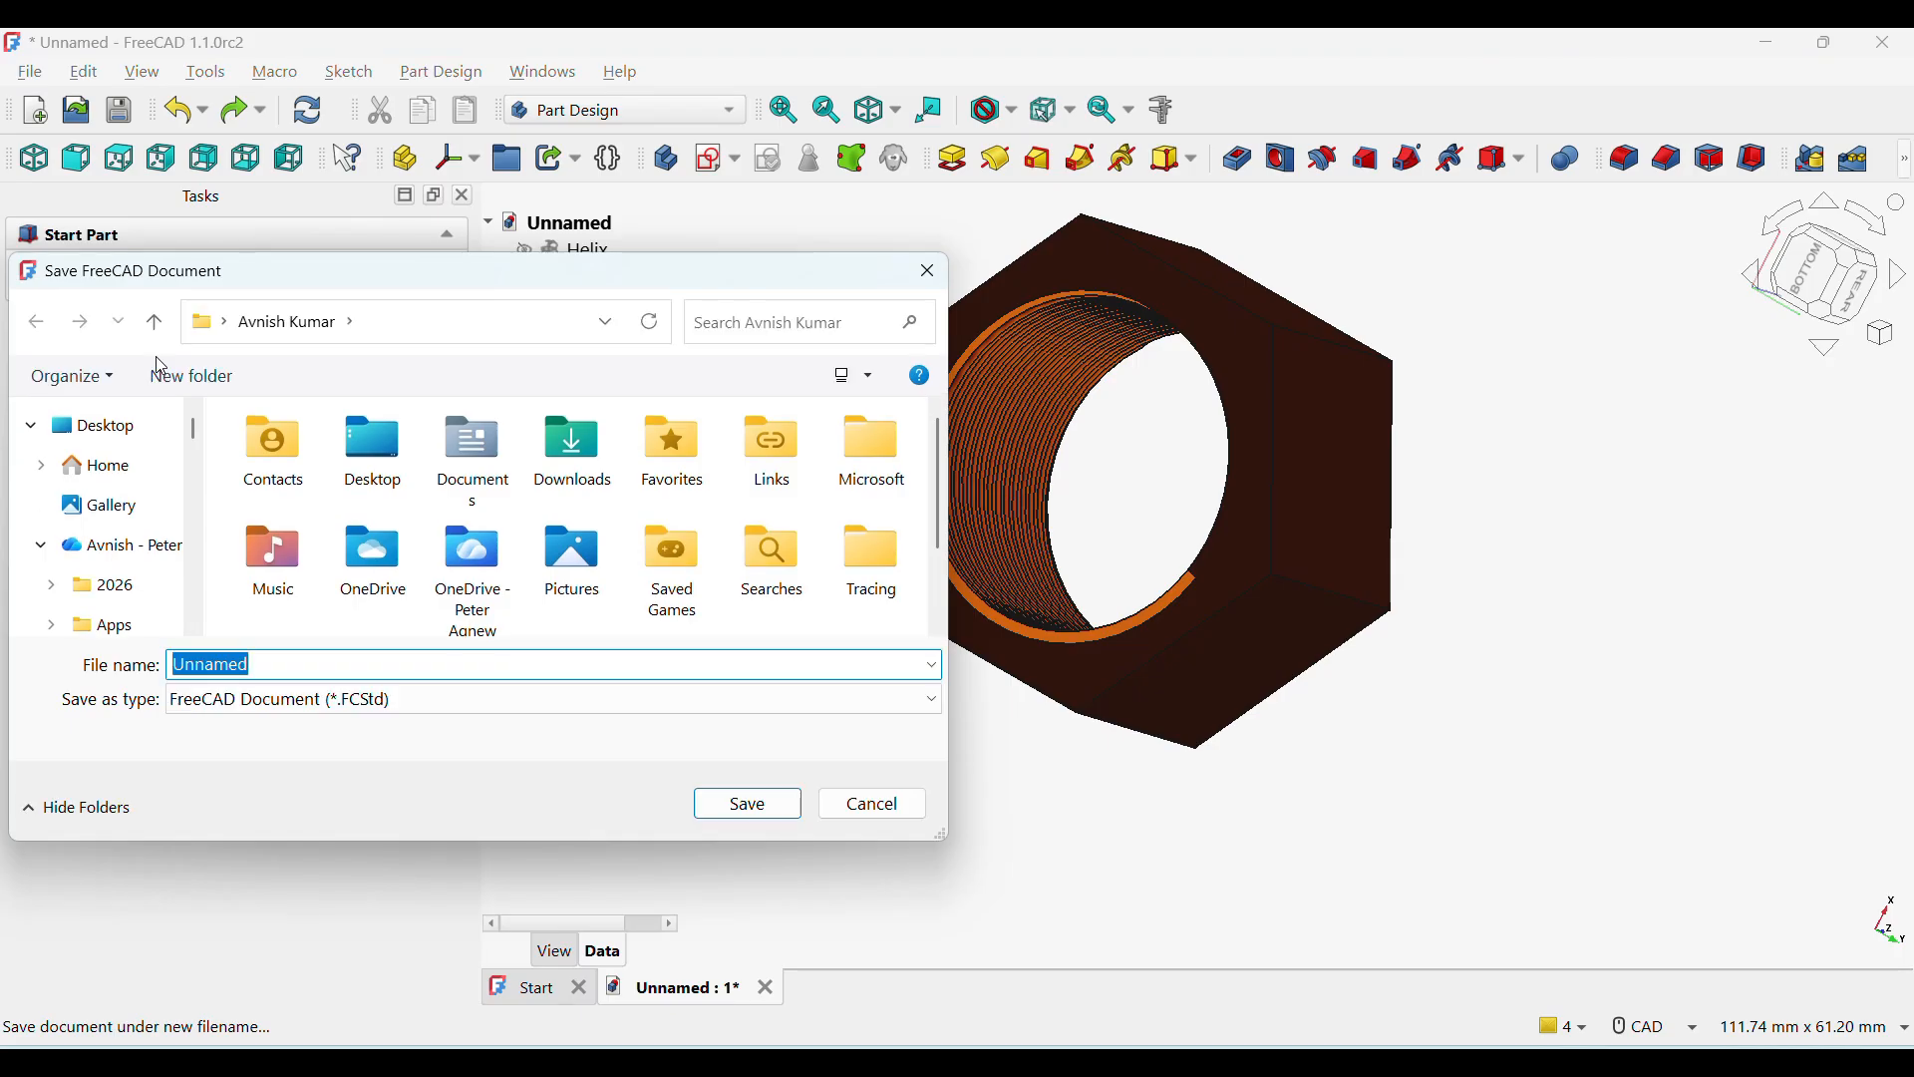
{"action": "type", "text": "bo"}
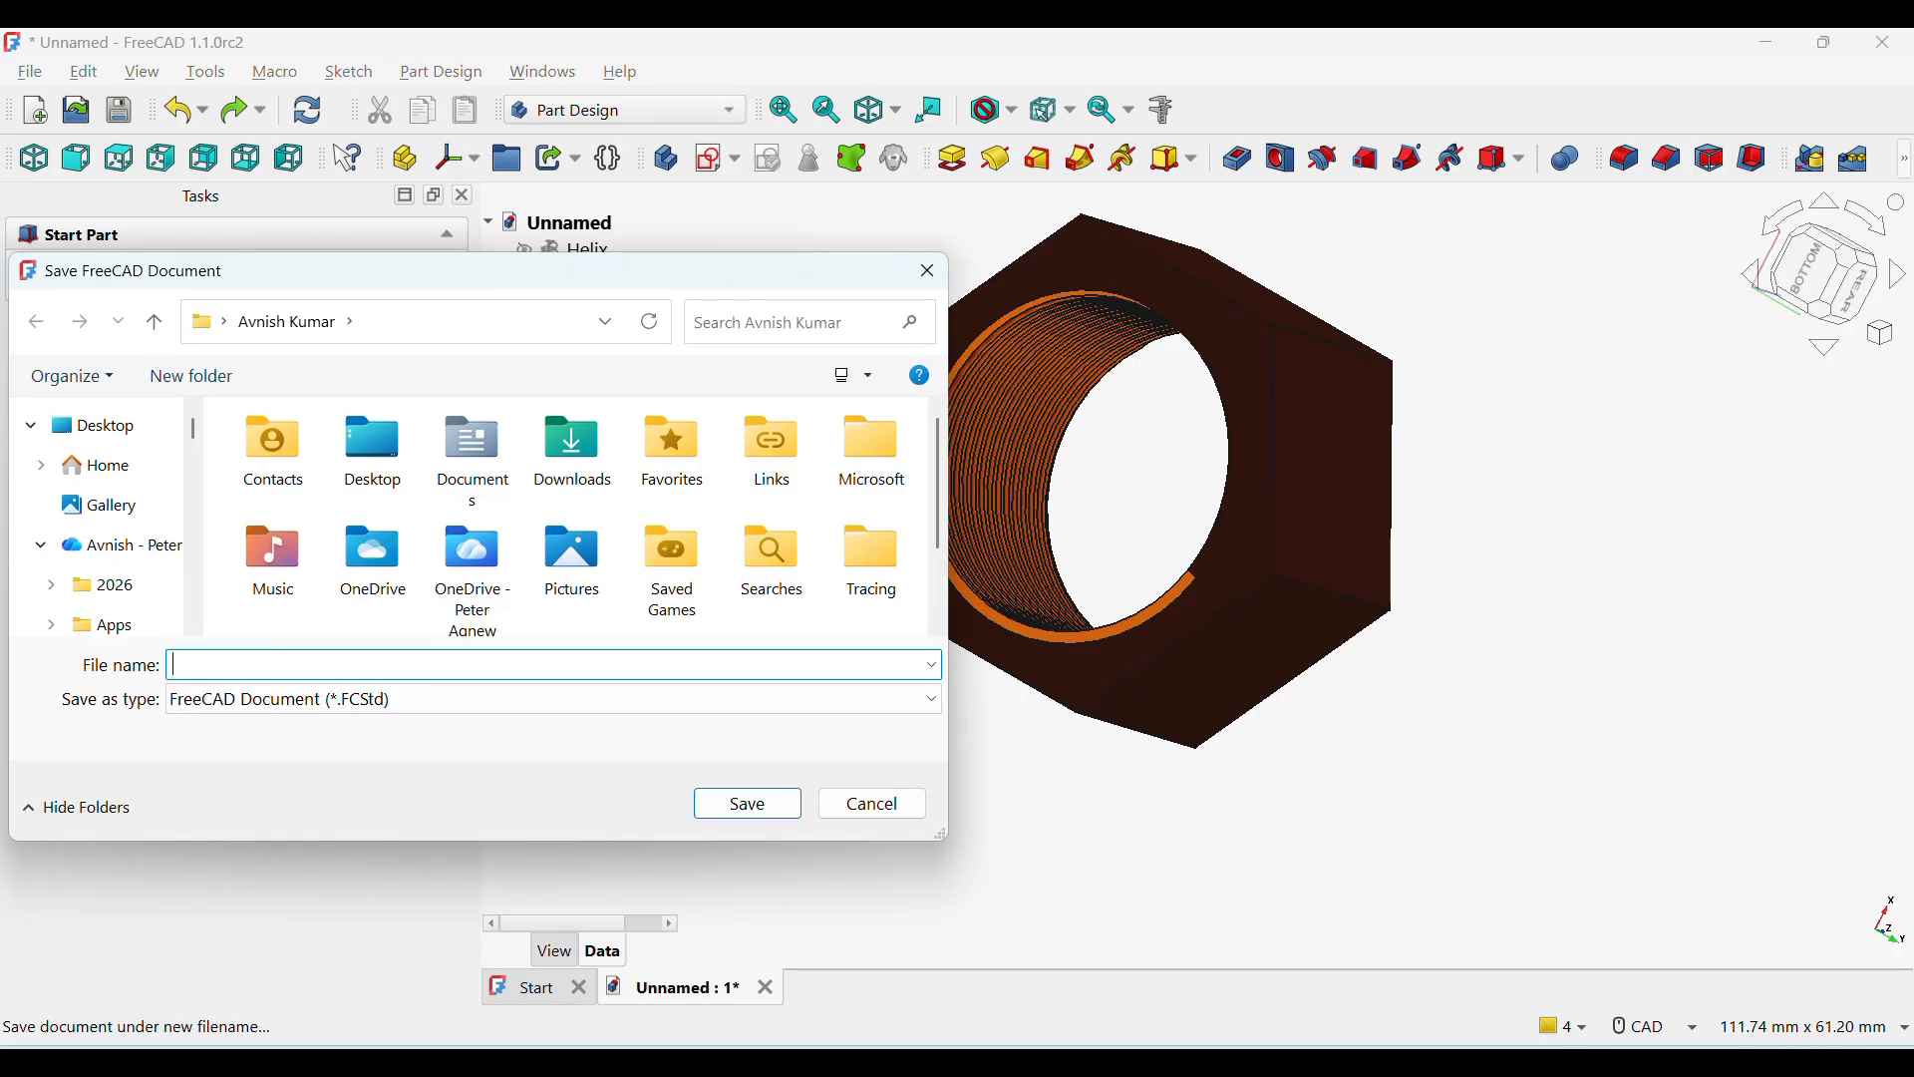
{"action": "key", "text": "Return"}
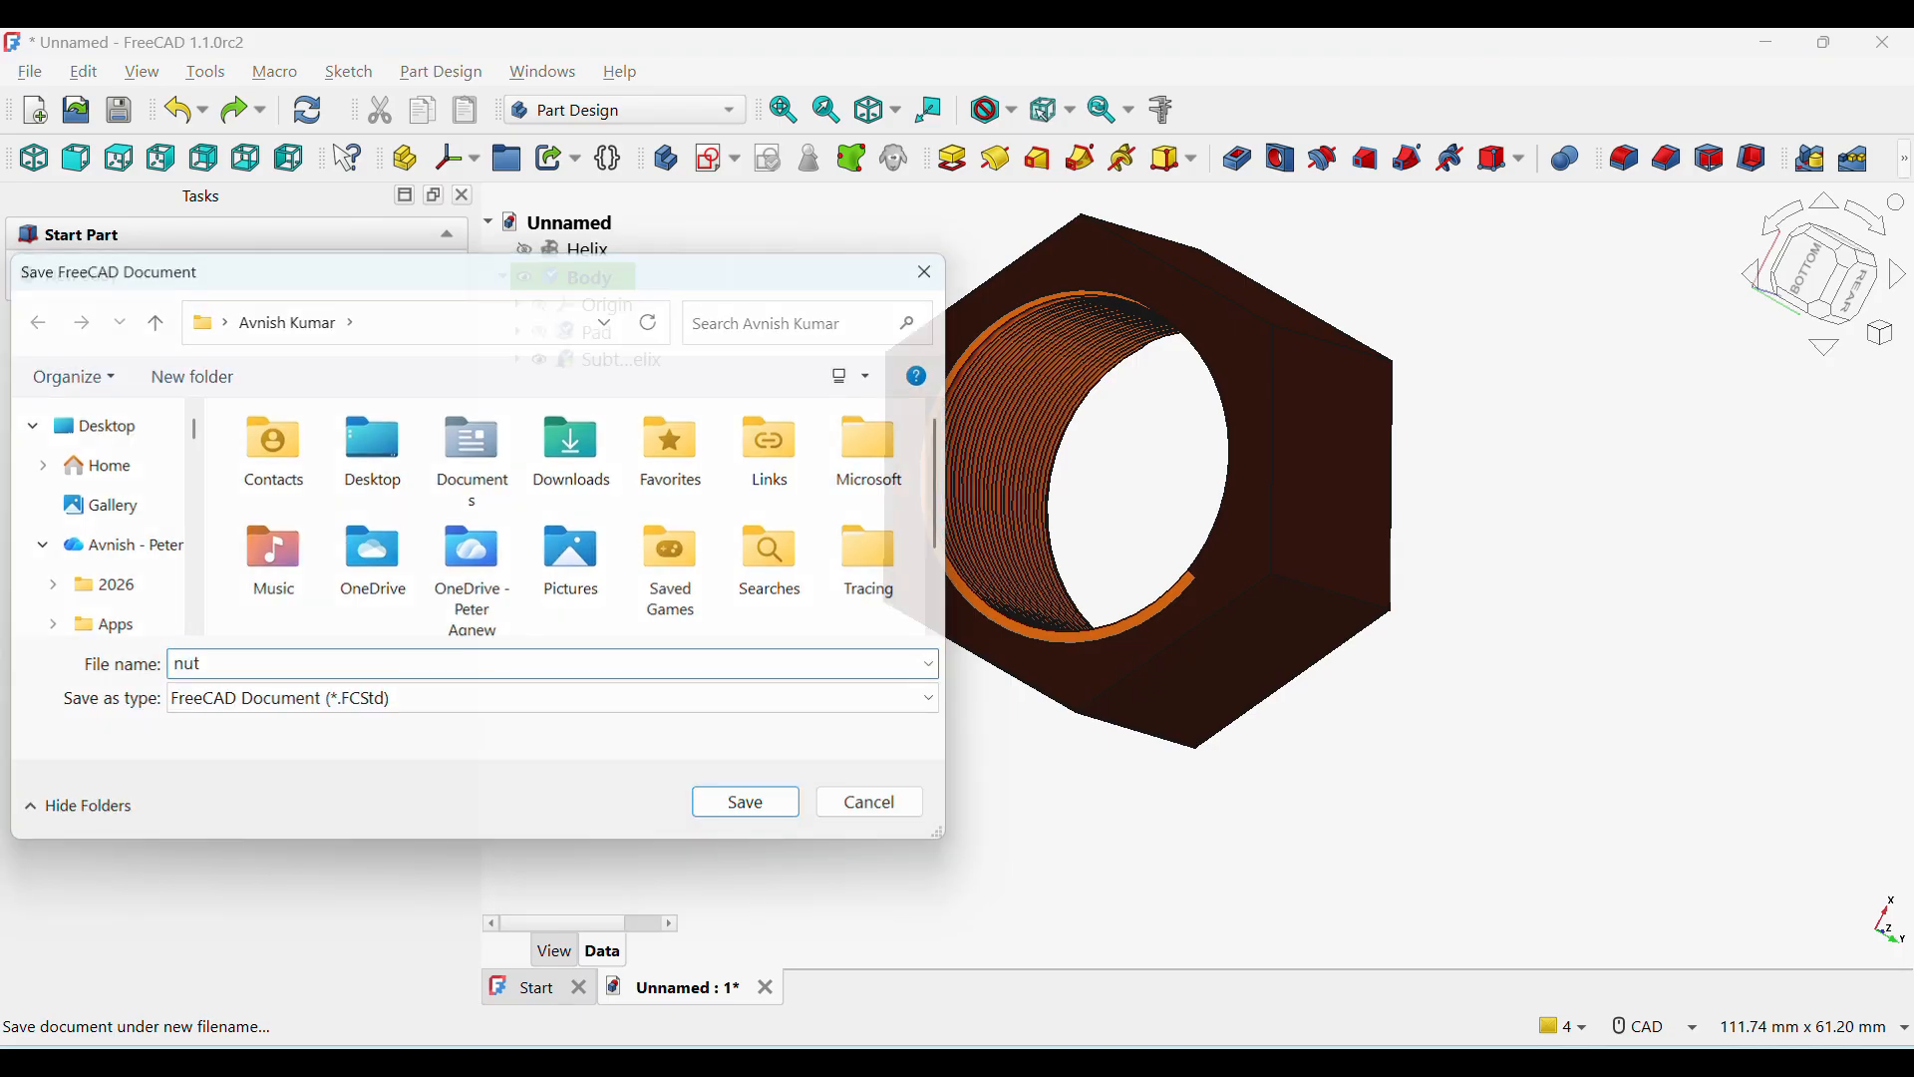